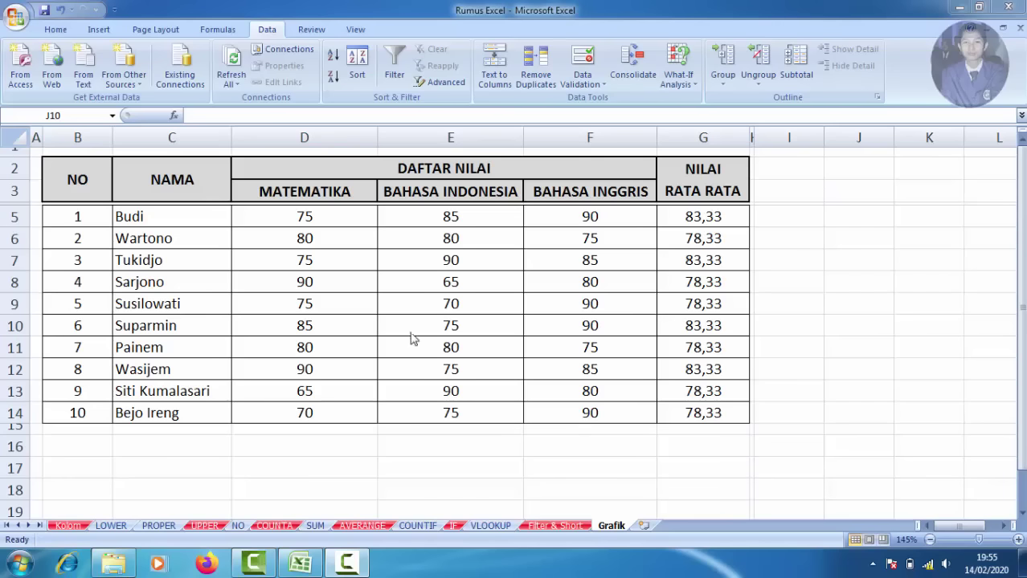
Select a few empty cells around the Grafik table, then switch to the empty Kolom sheet
left_click(801, 302)
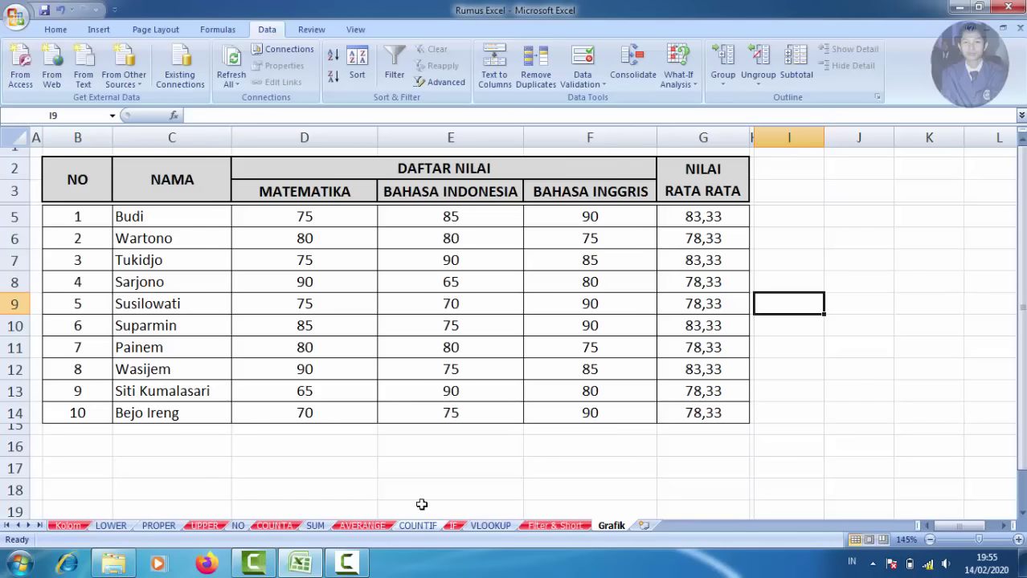
left_click(495, 468)
left_click(336, 463)
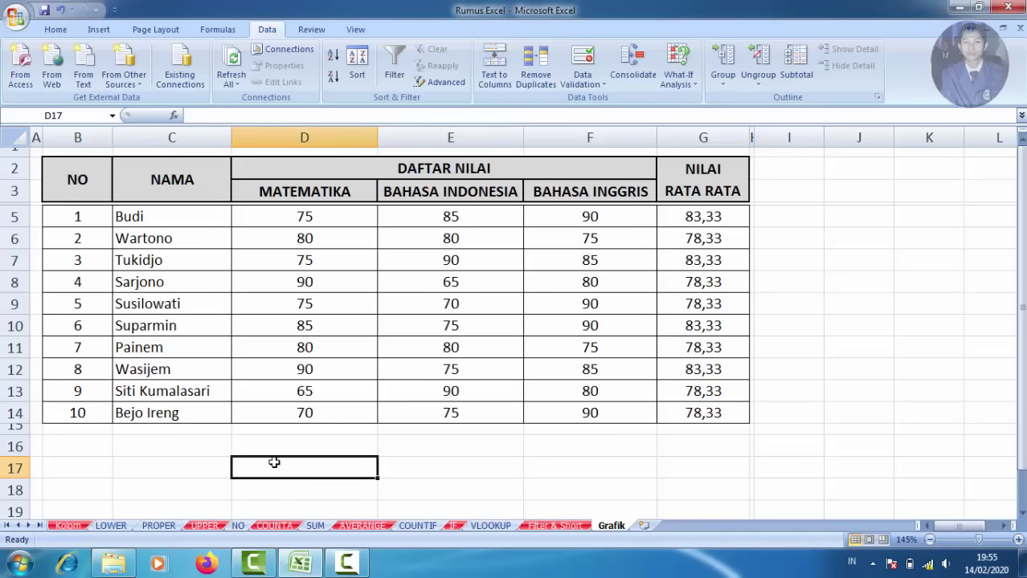
left_click(138, 455)
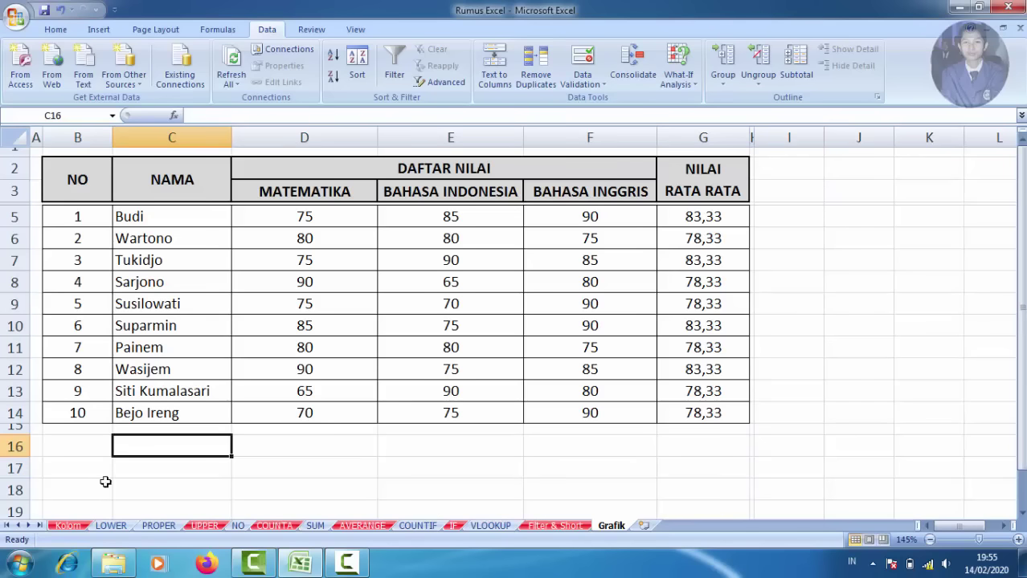
left_click(69, 526)
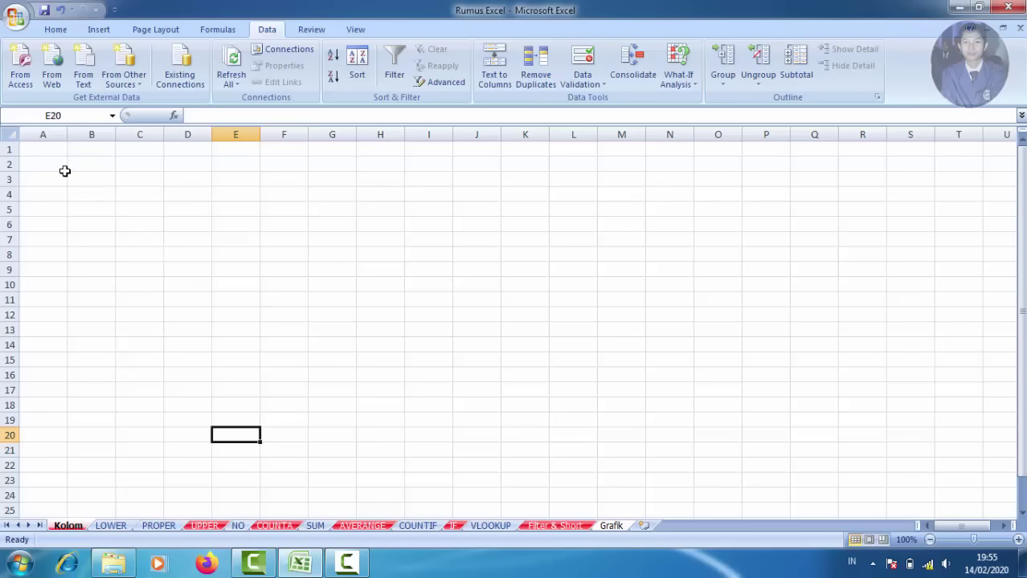
Give the range B2:H12 outline and inside borders through Format Cells
left_click(78, 164)
left_click_drag(77, 164, 387, 320)
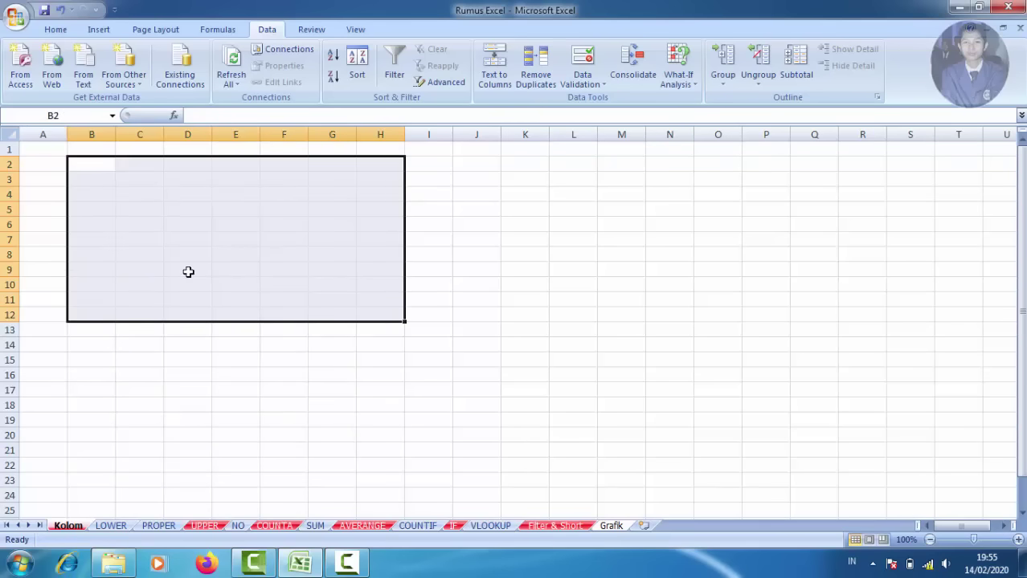
right_click(153, 215)
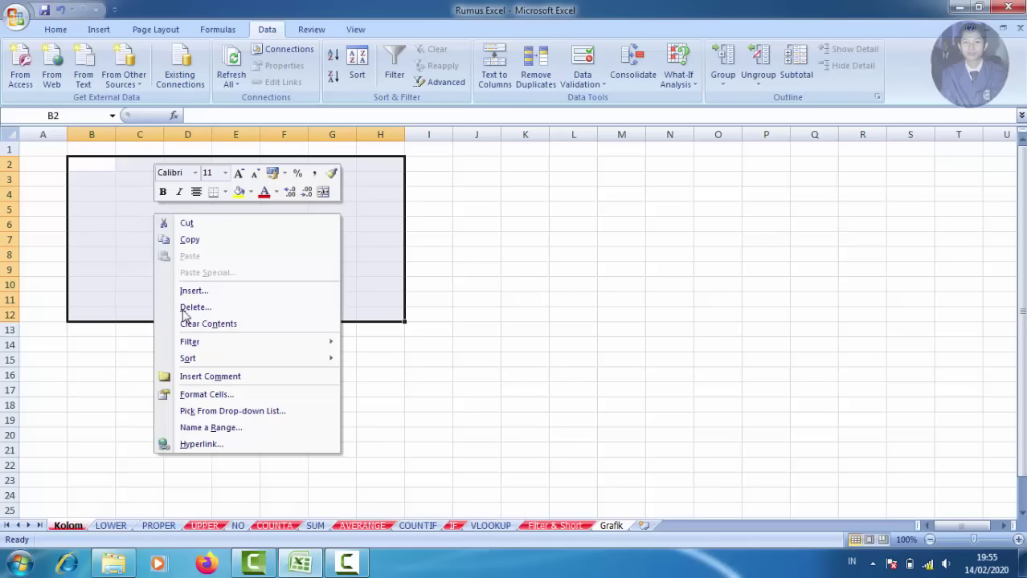
left_click(206, 395)
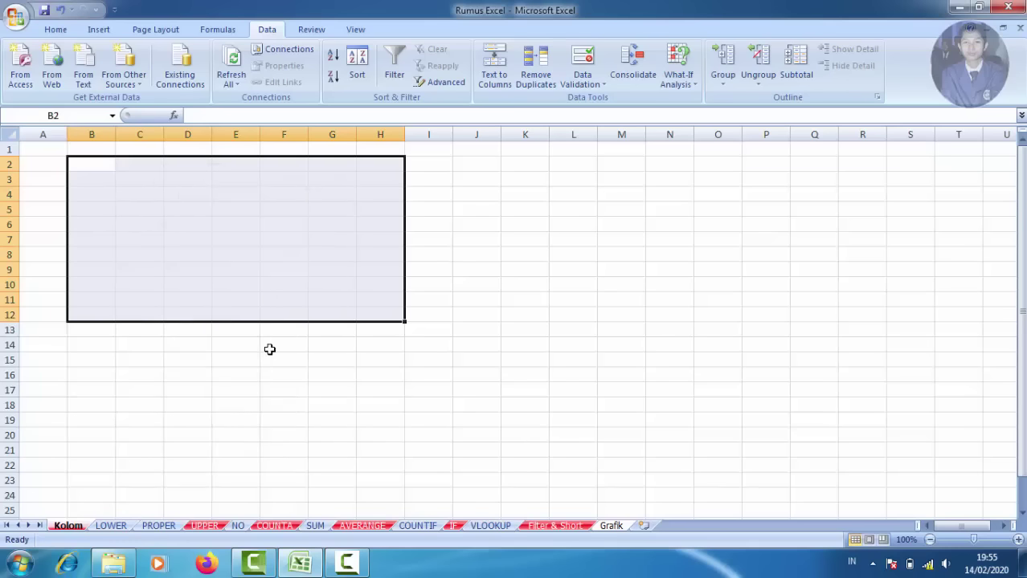
mouse_move(212, 204)
left_mouse_down()
mouse_move(291, 201)
mouse_move(516, 143)
left_mouse_up()
left_click(515, 166)
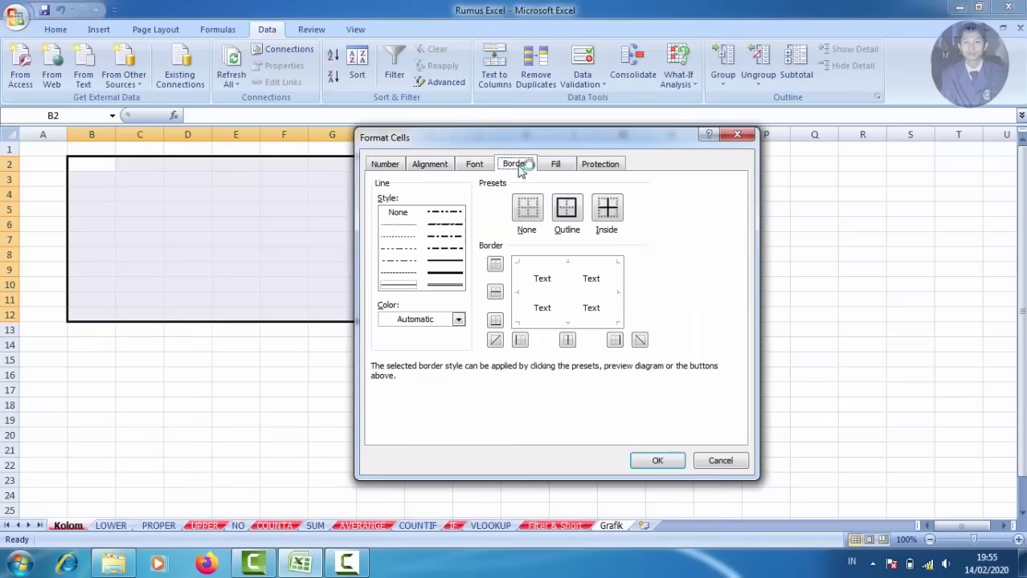
left_click(565, 209)
left_click(607, 211)
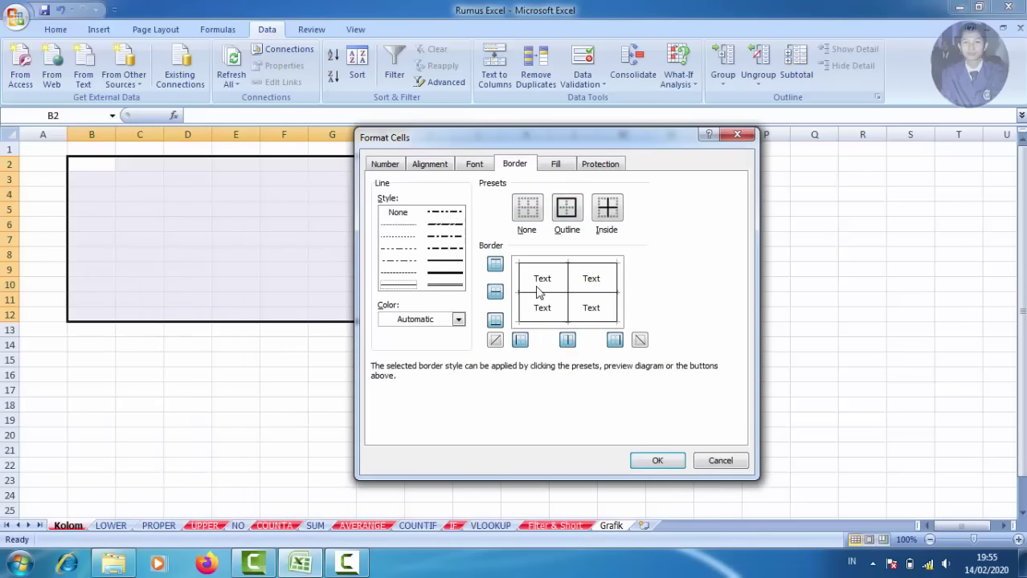
left_click(657, 460)
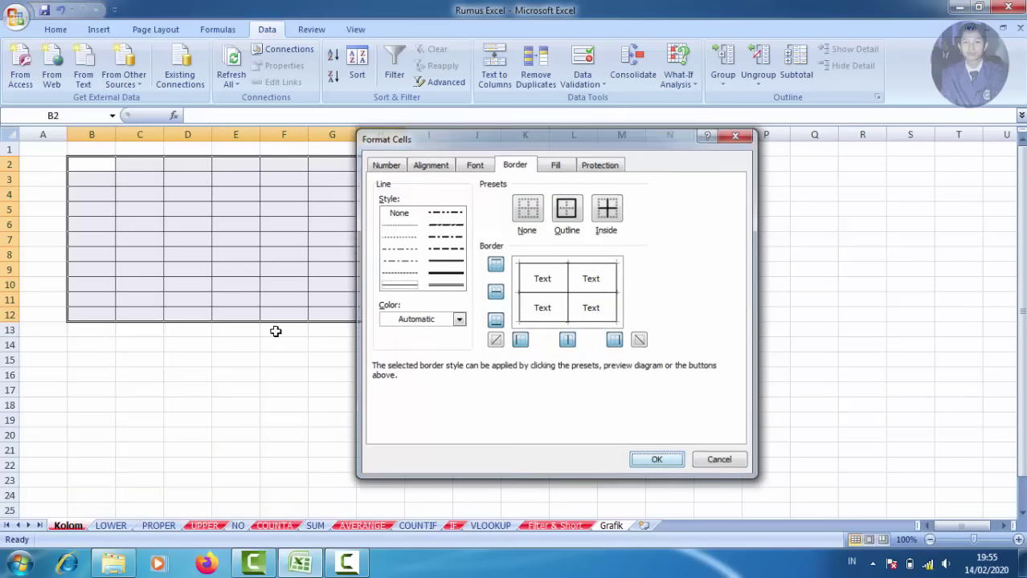
left_click(151, 193)
left_click_drag(89, 166, 373, 310)
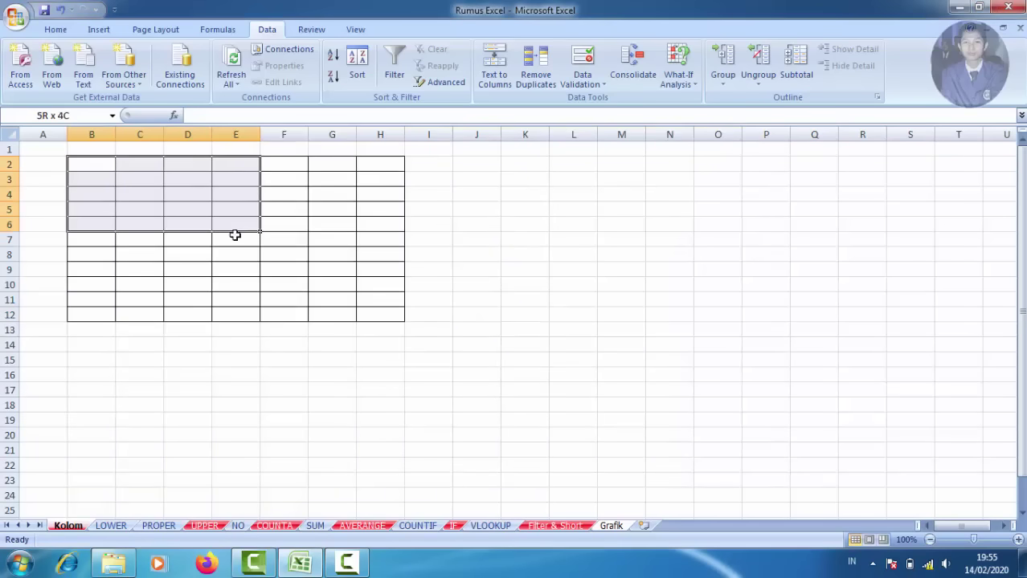
left_click(122, 237)
Narrow column A and widen column C for names
mouse_move(66, 135)
left_mouse_down()
mouse_move(58, 136)
mouse_move(199, 134)
left_mouse_up()
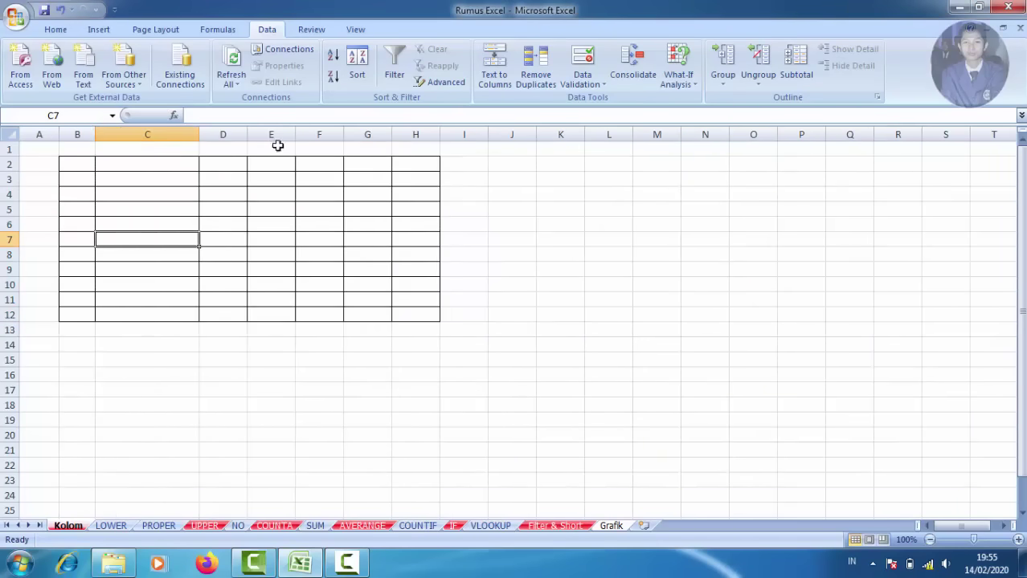
left_click(402, 233)
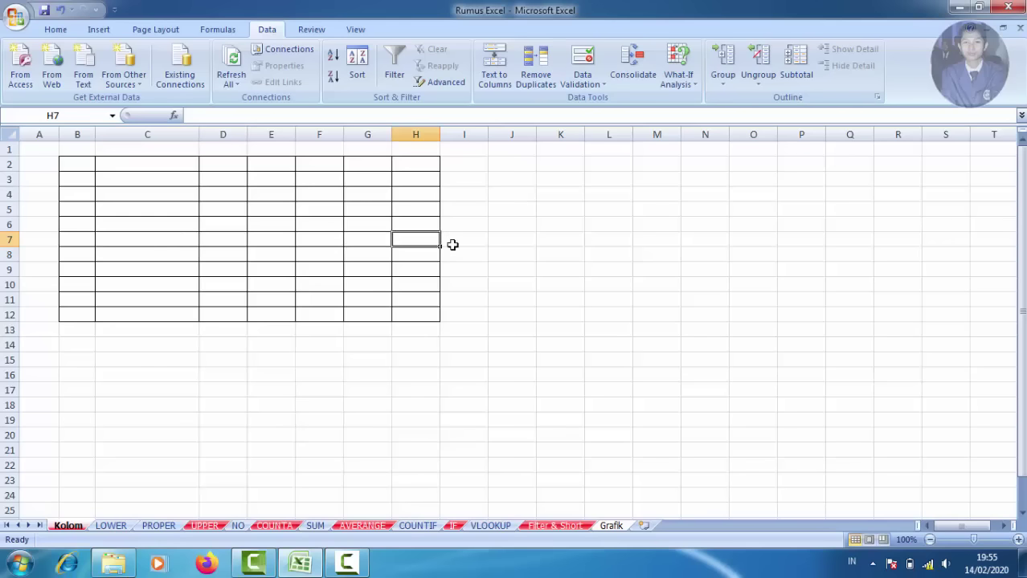
left_click(130, 212)
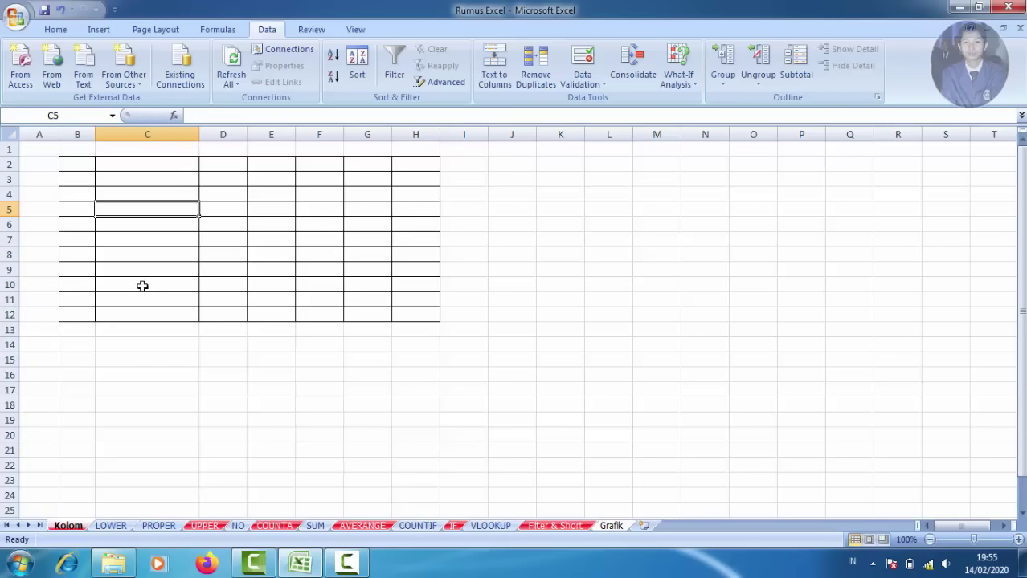
On the LOWER sheet, enter =LOWER(B3) in yellow cell B6
left_click(111, 526)
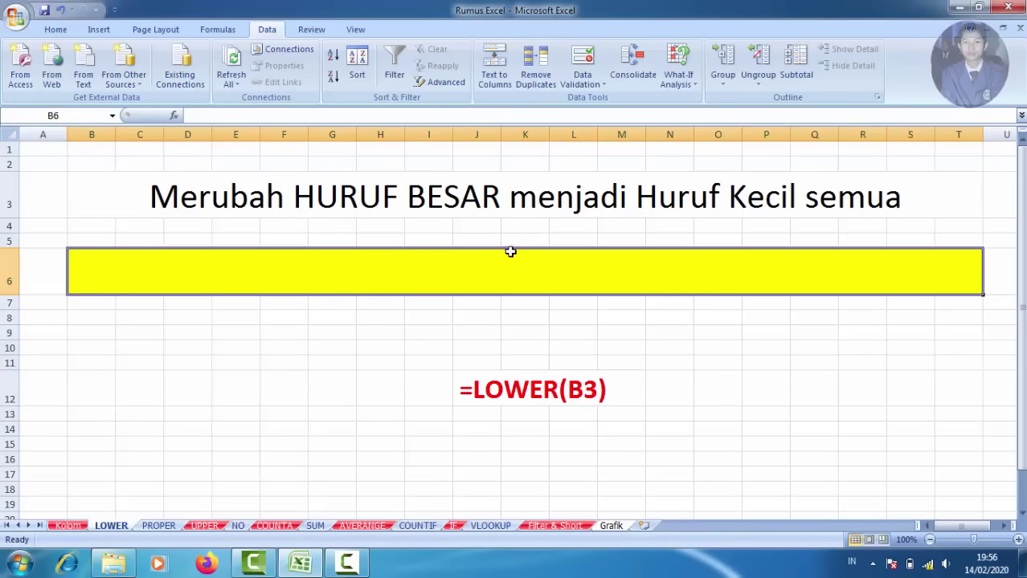
left_click(195, 198)
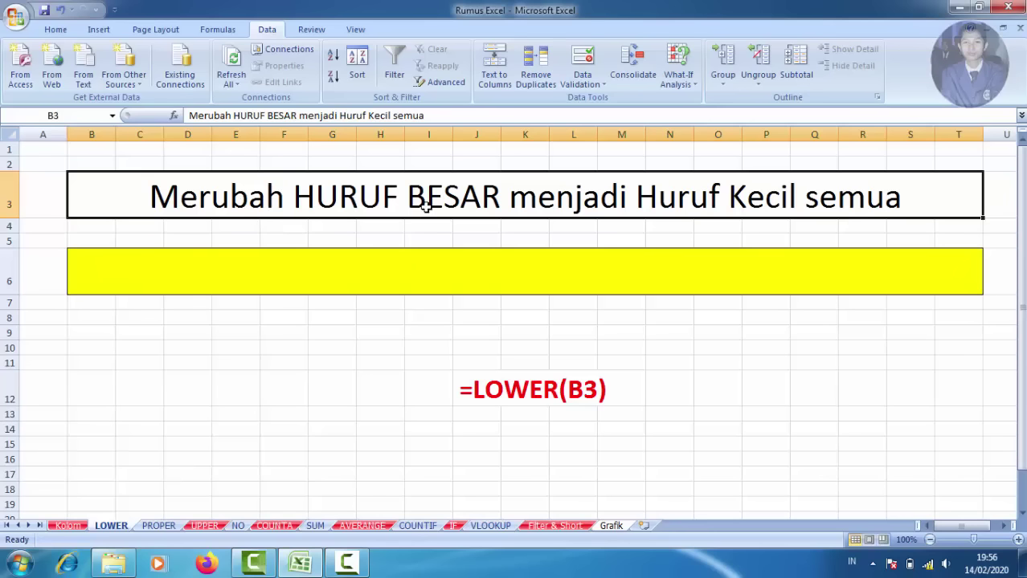
left_click(401, 276)
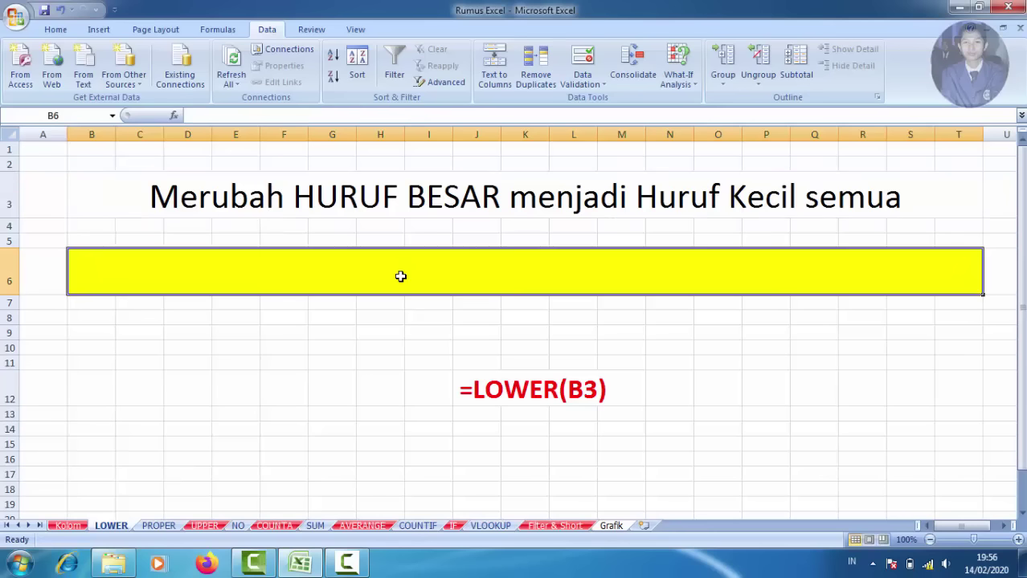
type("=")
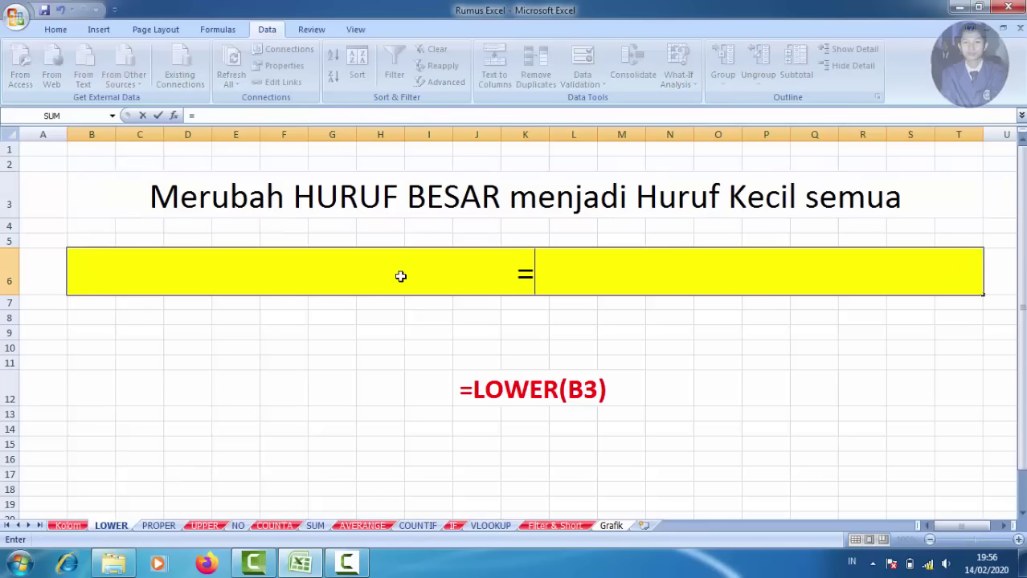
type("lo")
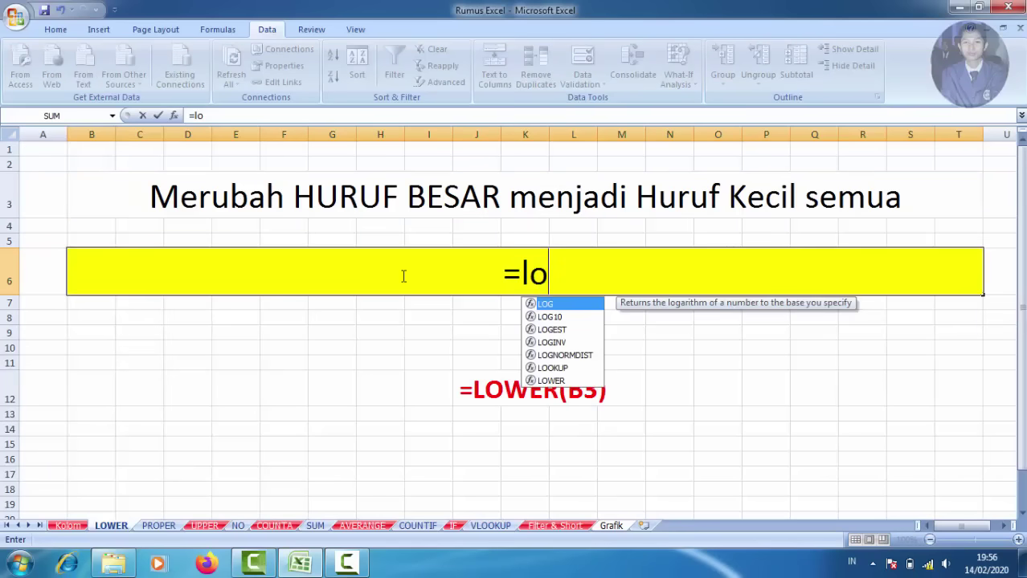
double_click(548, 381)
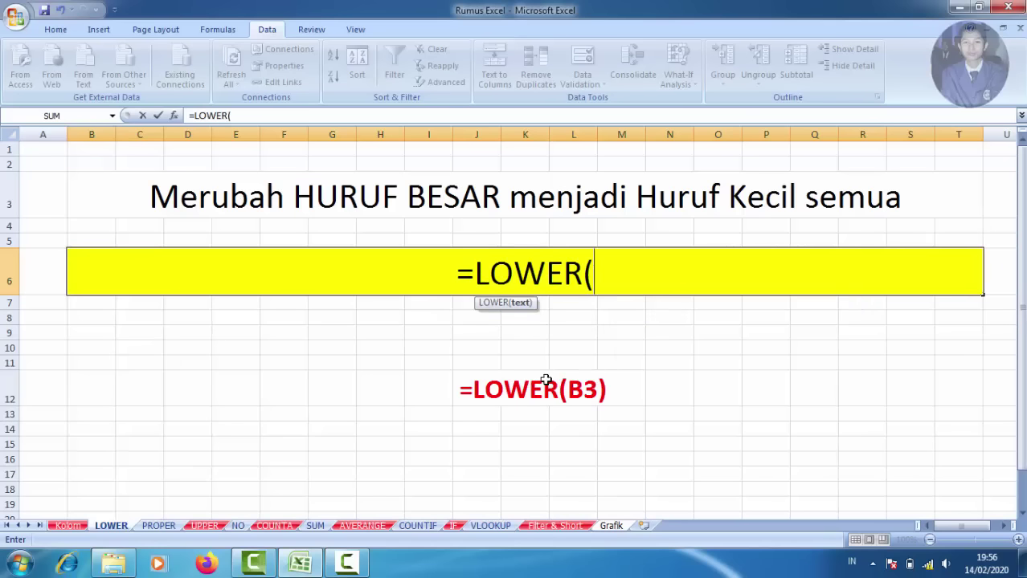
left_click(512, 200)
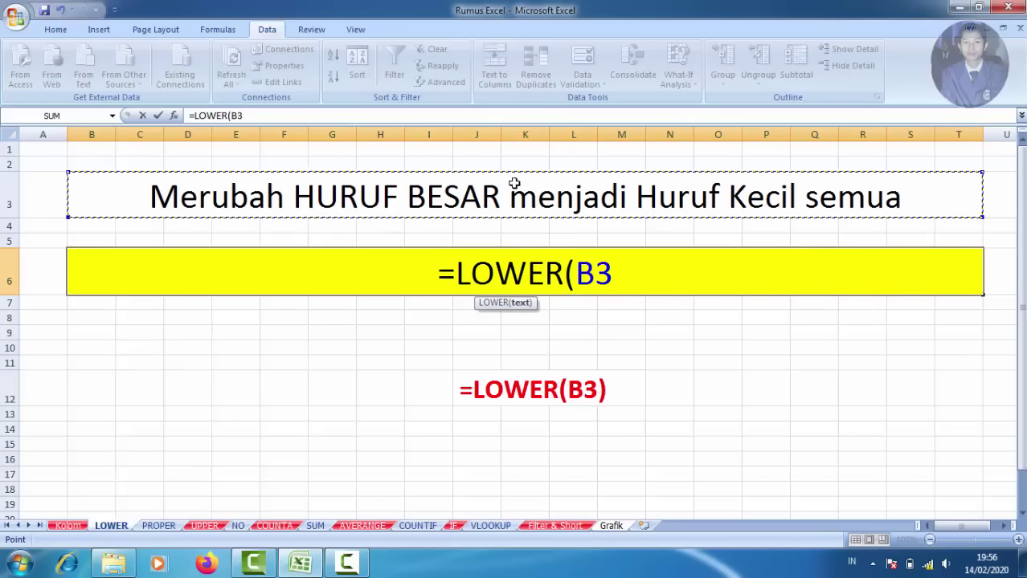
type(")")
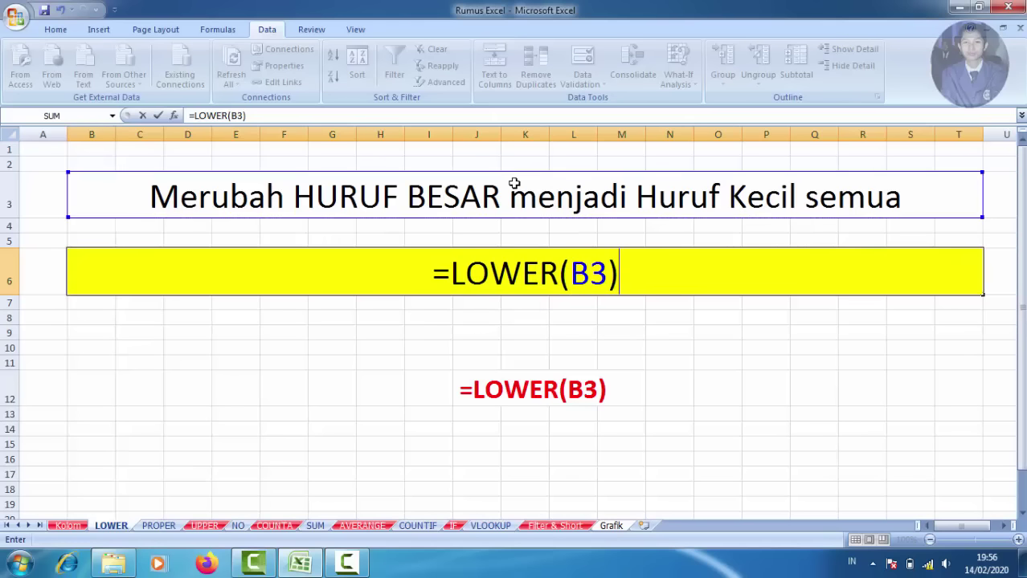
key("Return")
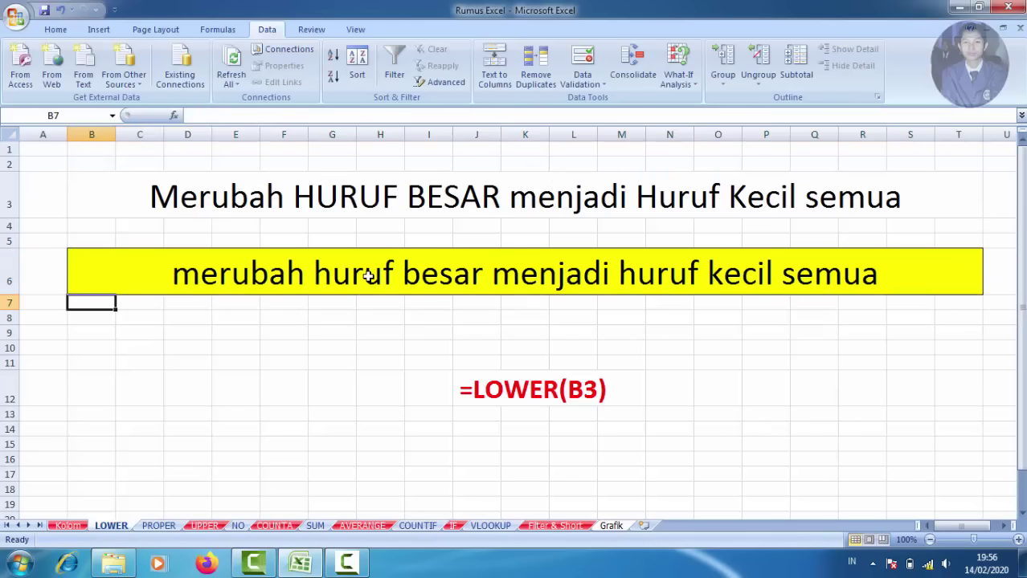
On the PROPER sheet, enter =PROPER(B3) in yellow merged cell B6
left_click(160, 528)
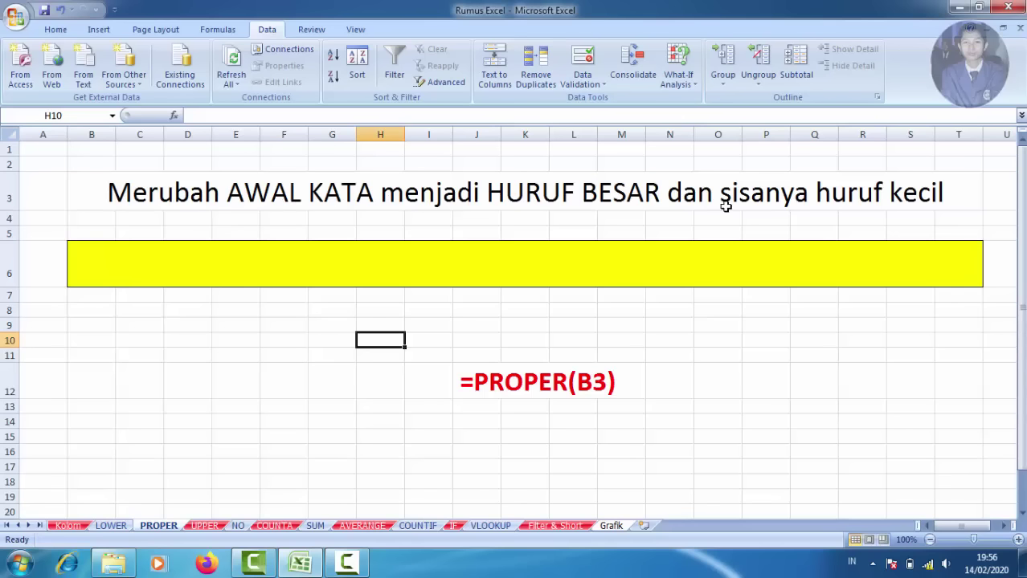
left_click(477, 268)
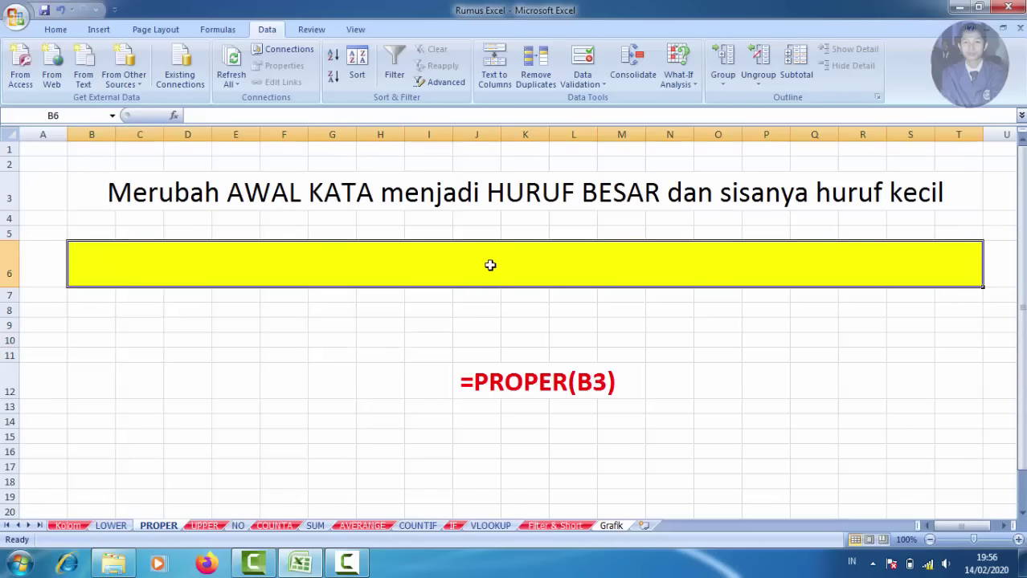
type("=pr")
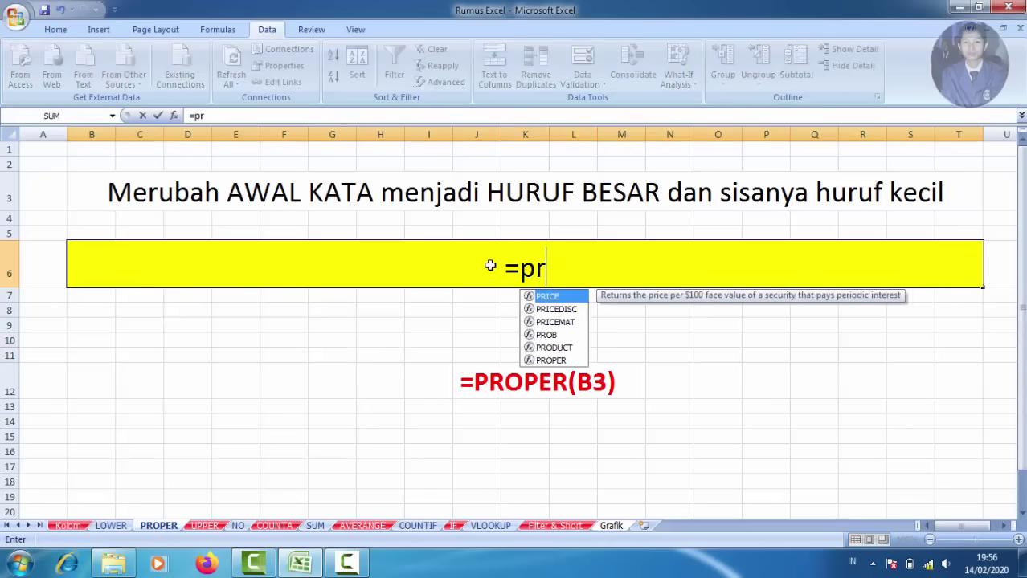
type("o")
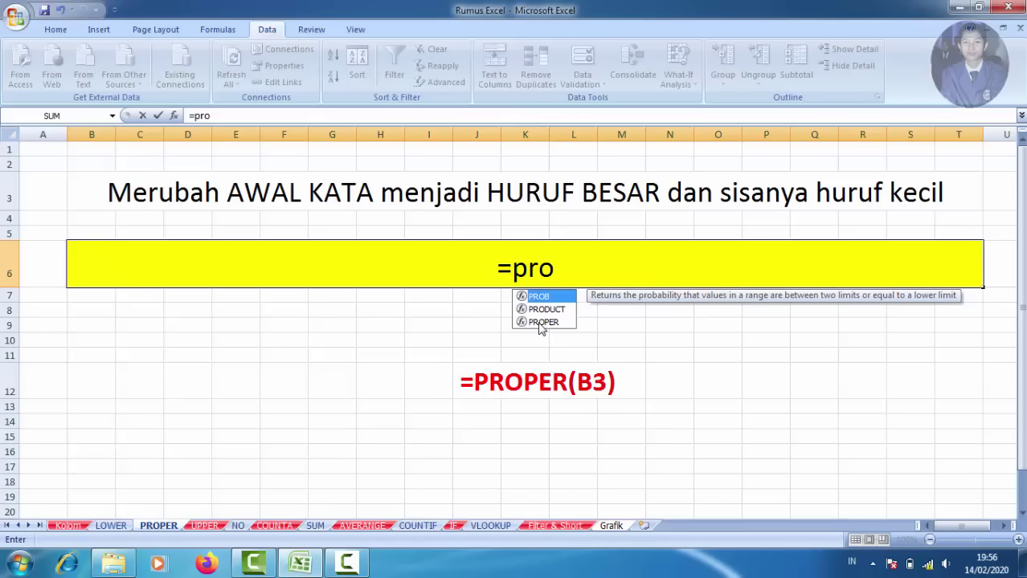
double_click(541, 323)
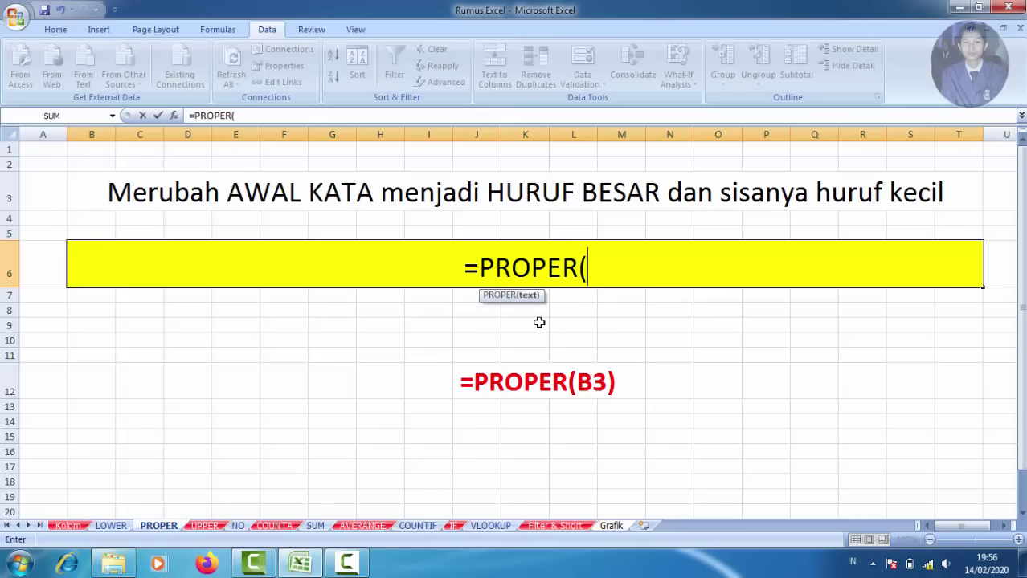
left_click(519, 190)
type(")")
key("Return")
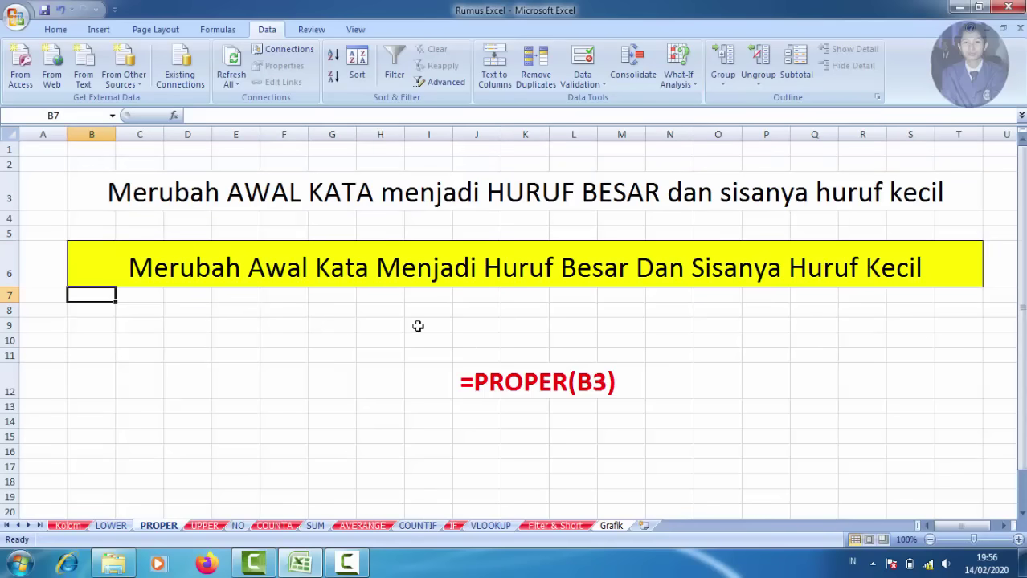
On the UPPER sheet, enter =UPPER(B3) in cell B6
left_click(202, 528)
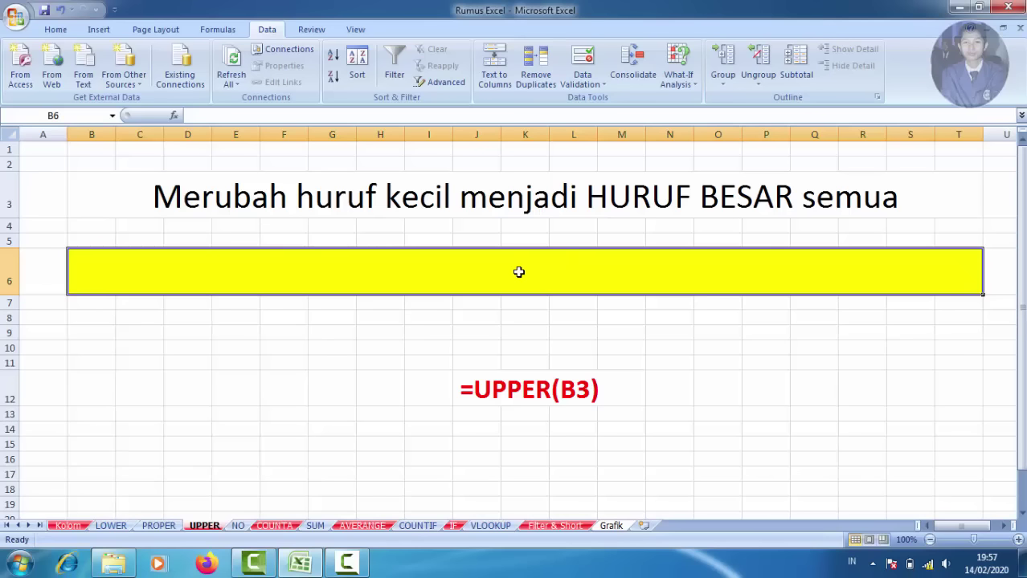
type("=u")
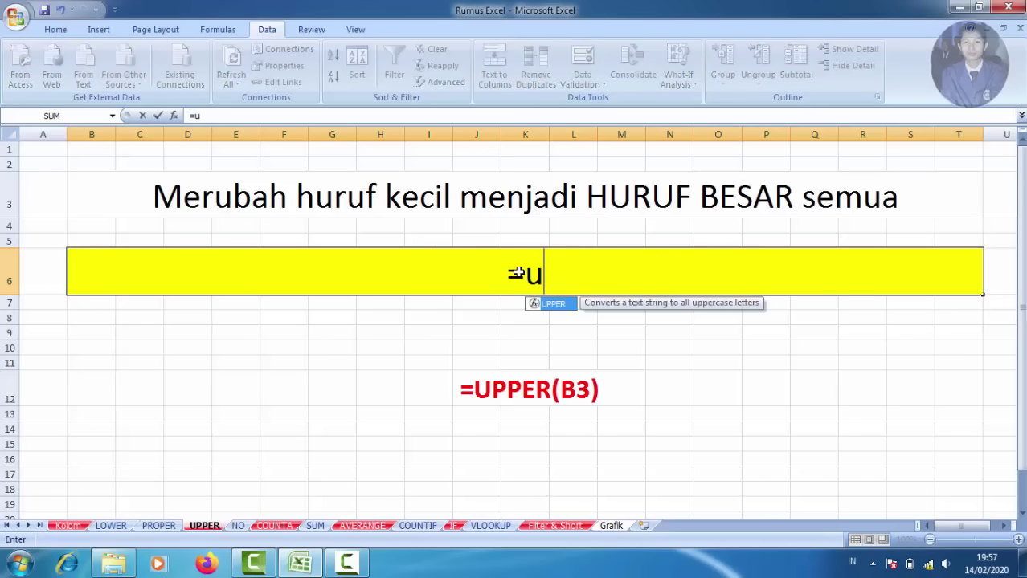
double_click(551, 304)
left_click(560, 193)
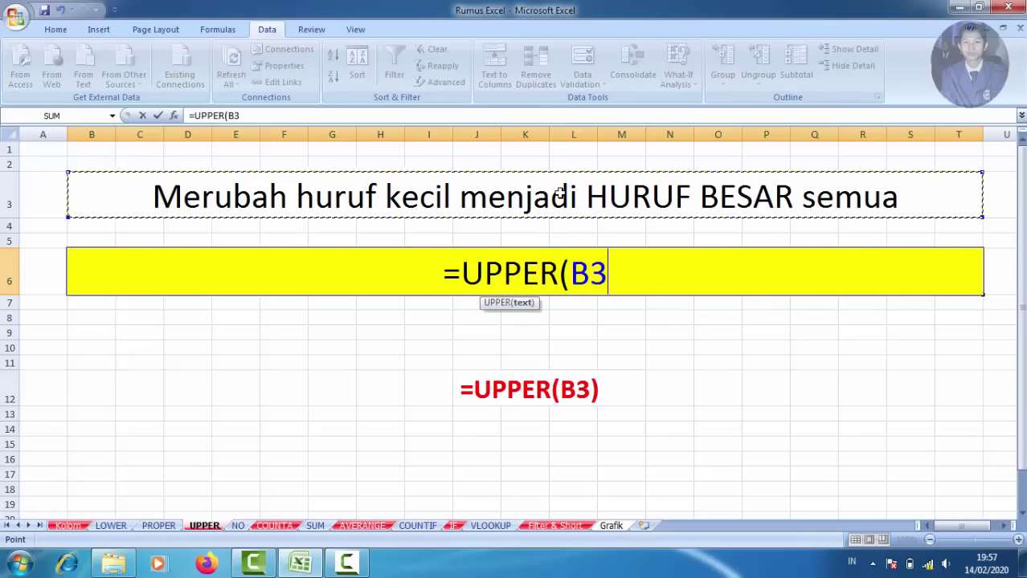
type(")")
key("Return")
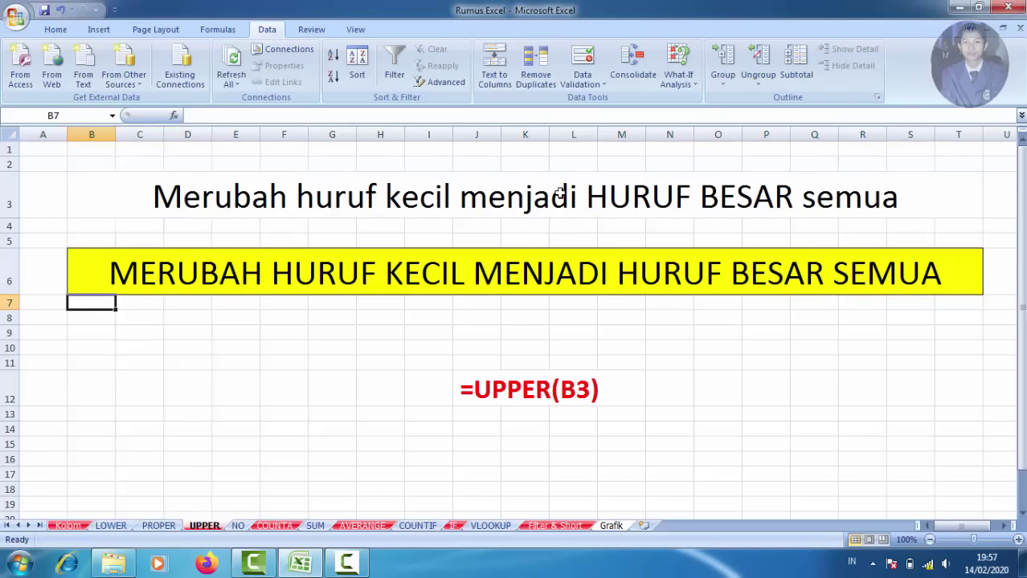
Compare the capitalised result in B6 with the original sentence in B3
left_click(280, 275)
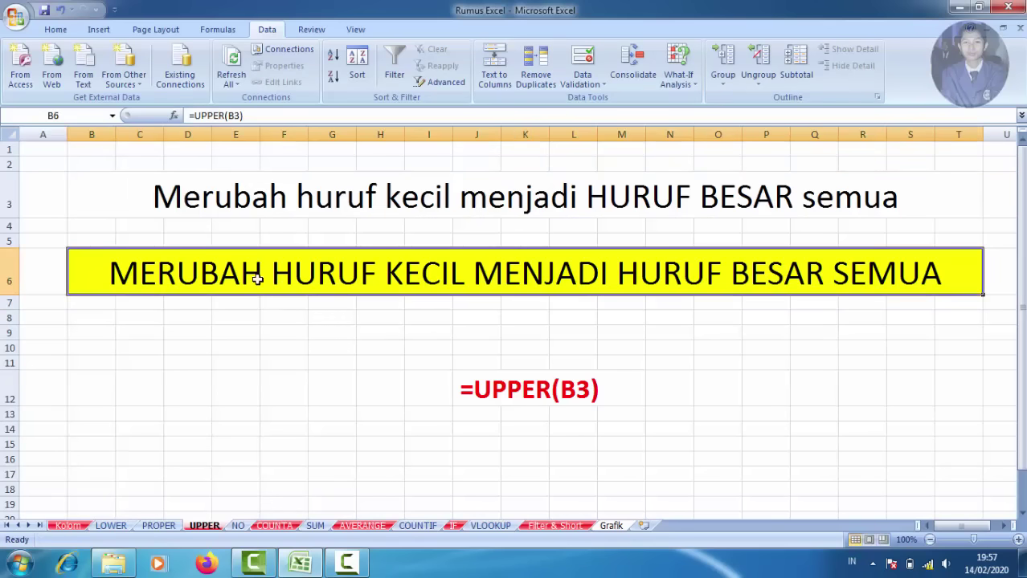
left_click(276, 197)
left_click(260, 262)
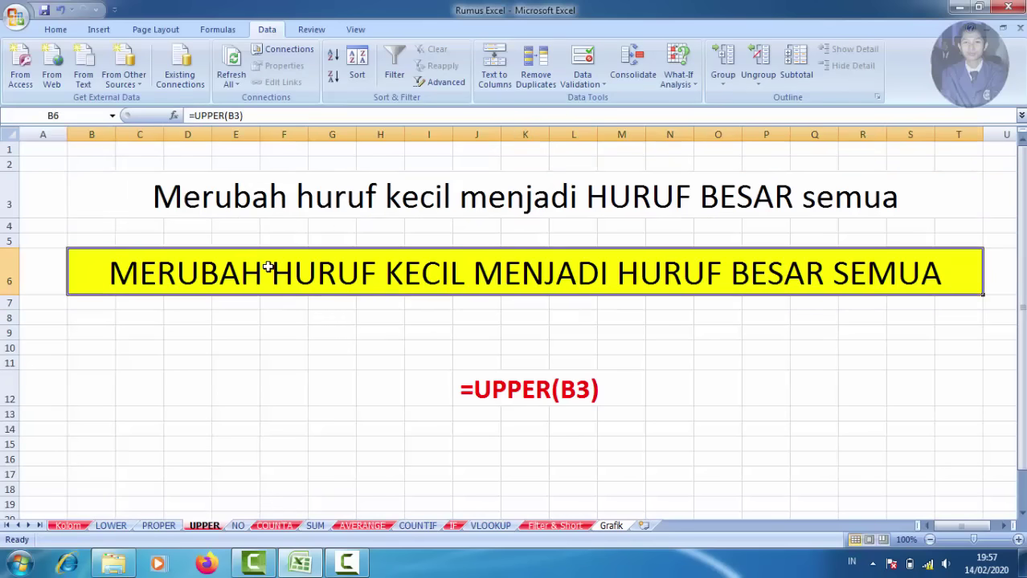
left_click(372, 201)
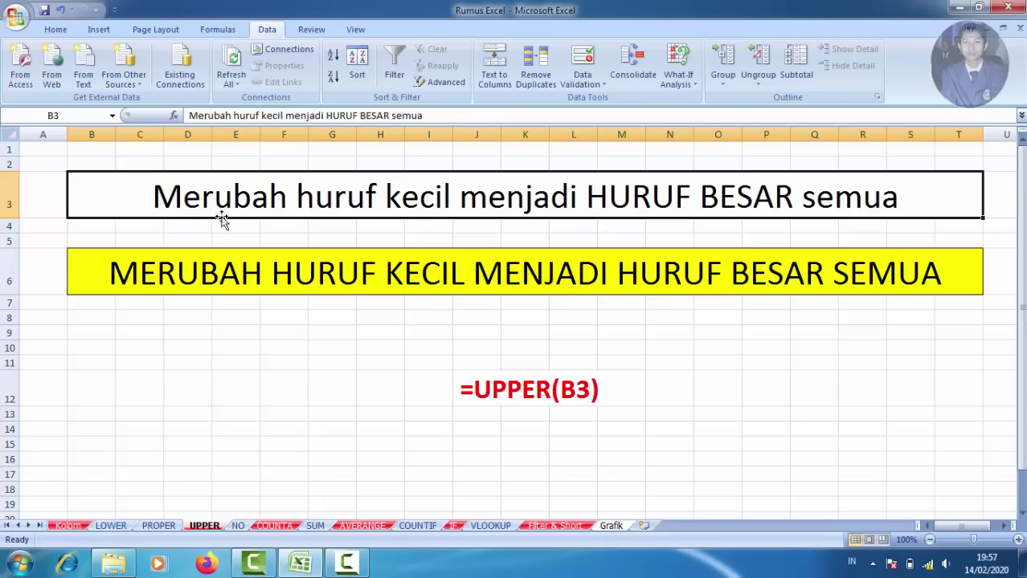
left_click(196, 271)
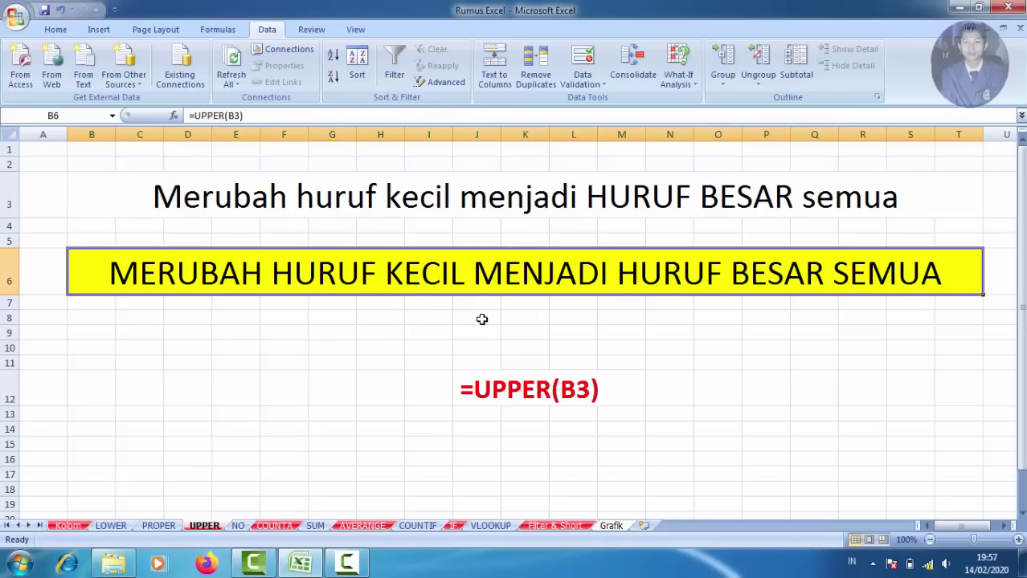
On the NO sheet, put 1 in B5 and the formula =B5+1 in B6
left_click(241, 527)
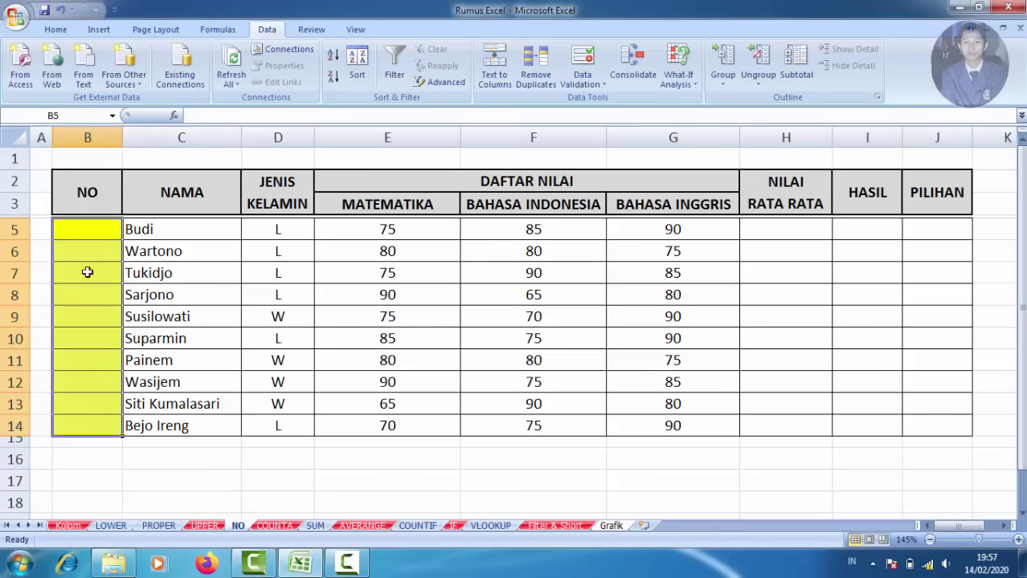
left_click(79, 234)
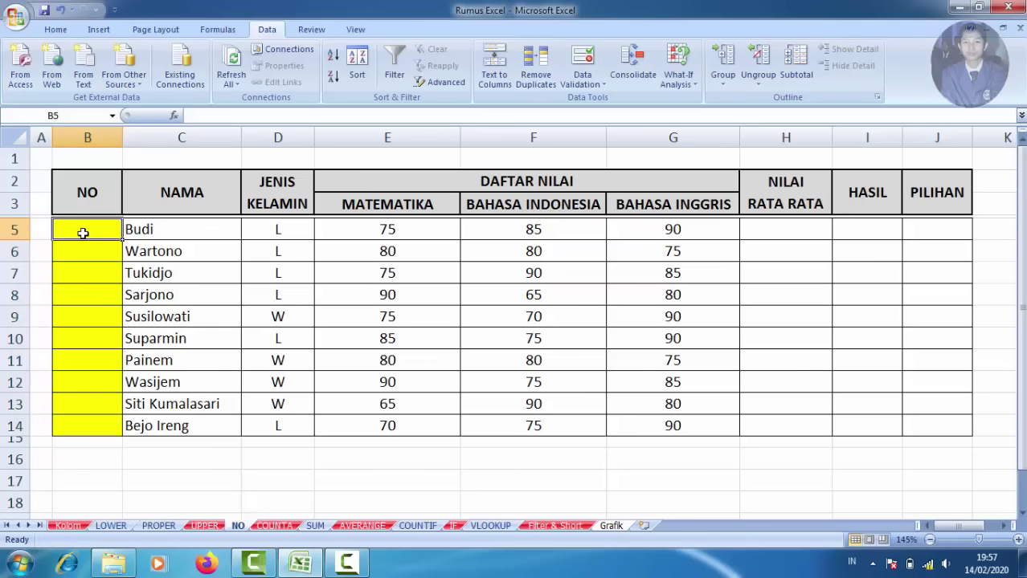
type("1")
key("Return")
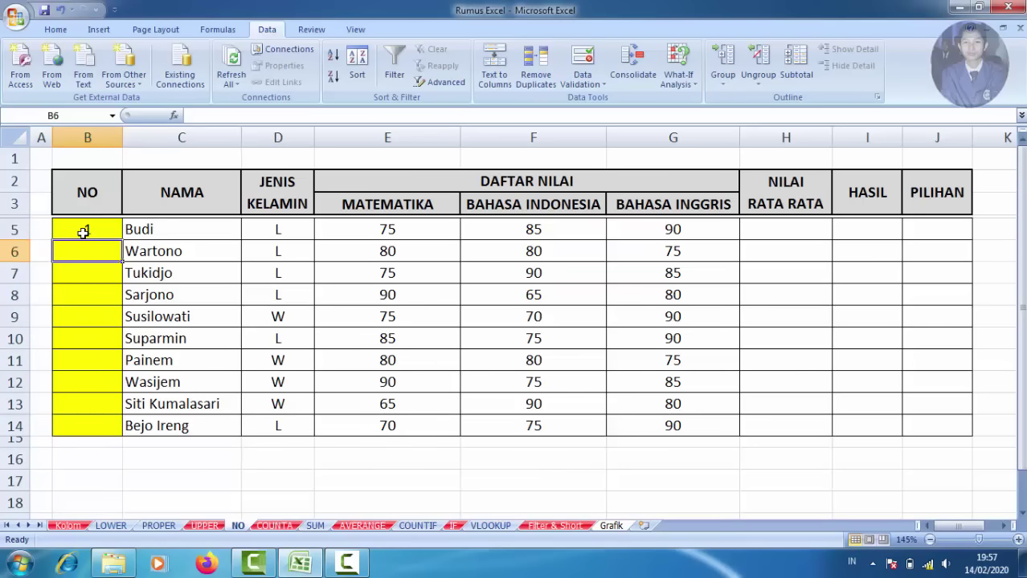
type("2")
key("Return")
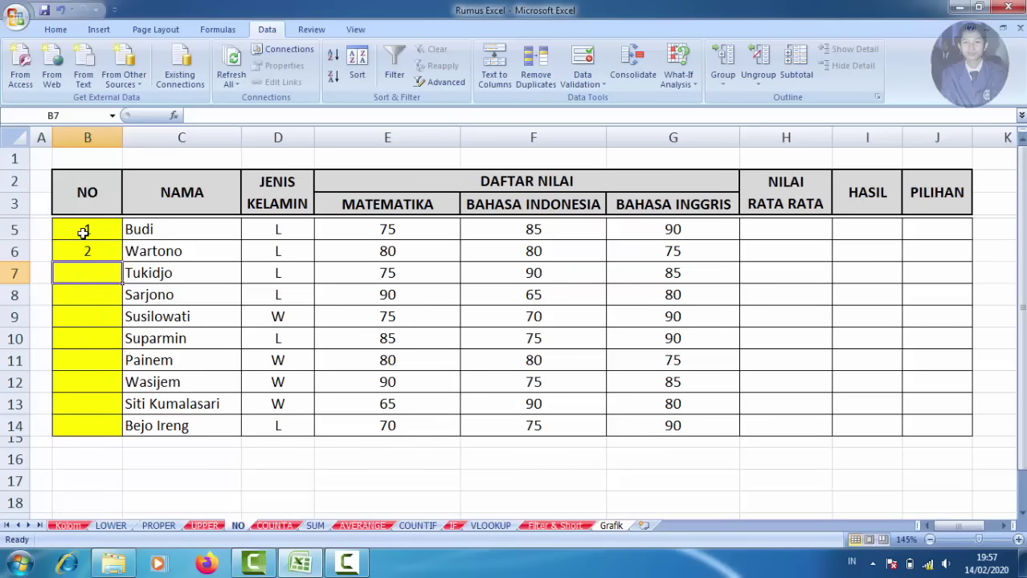
key("Up")
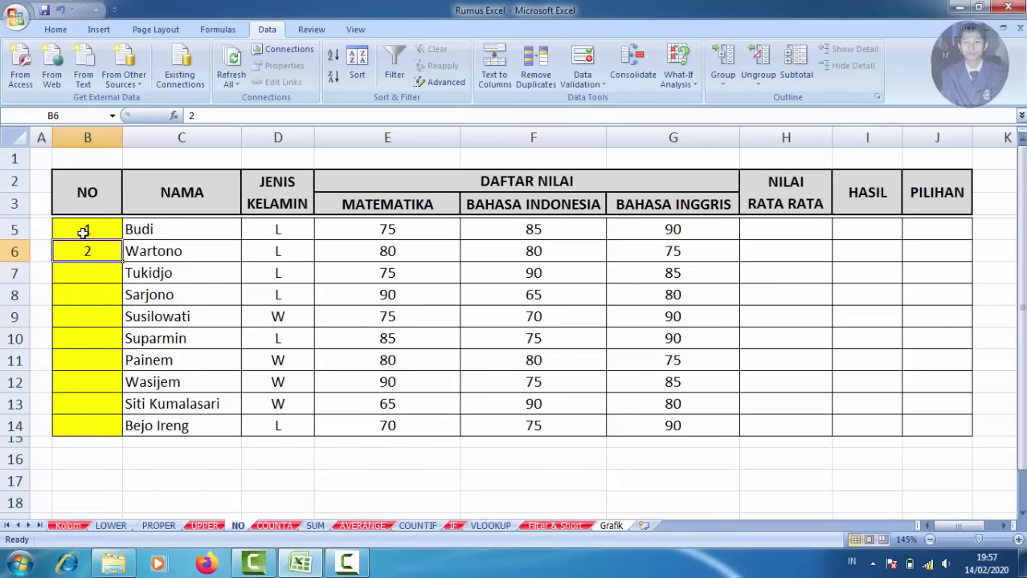
type("=")
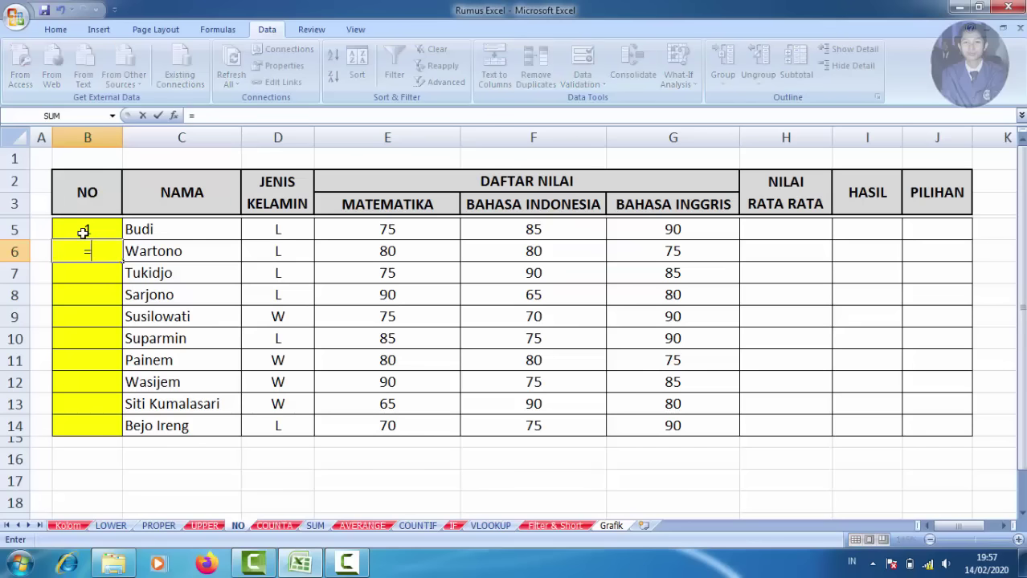
left_click(84, 233)
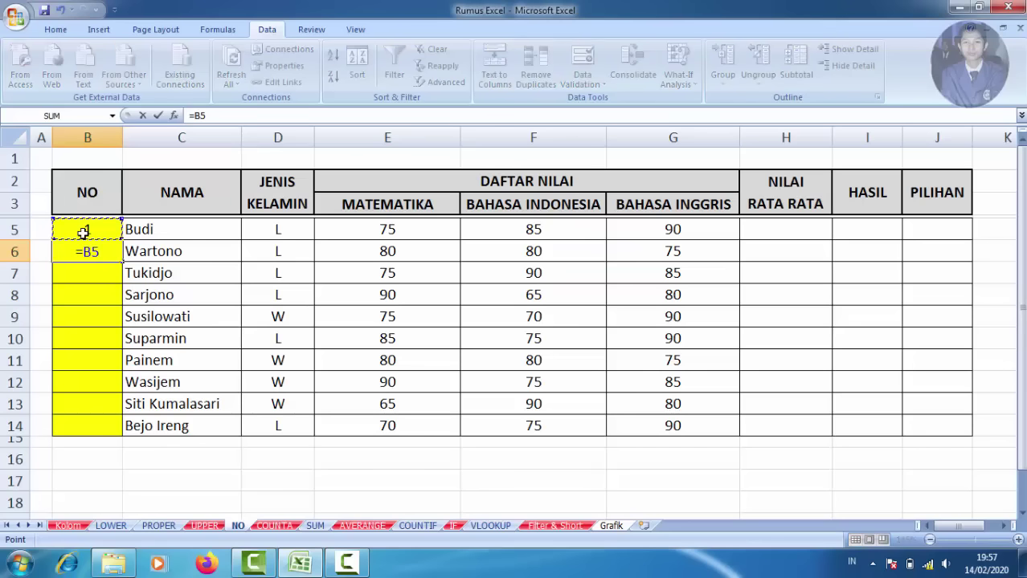
type("+1")
key("Return")
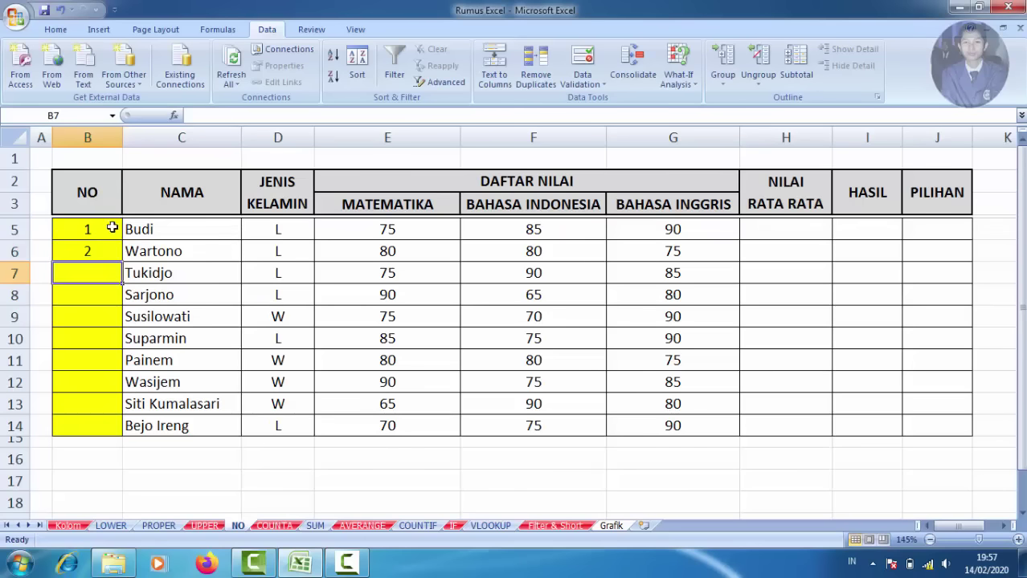
Fill =B5+1 down to B14 so numbering reaches 10, then go to the COUNTA sheet
left_click(88, 255)
left_click_drag(123, 260, 131, 427)
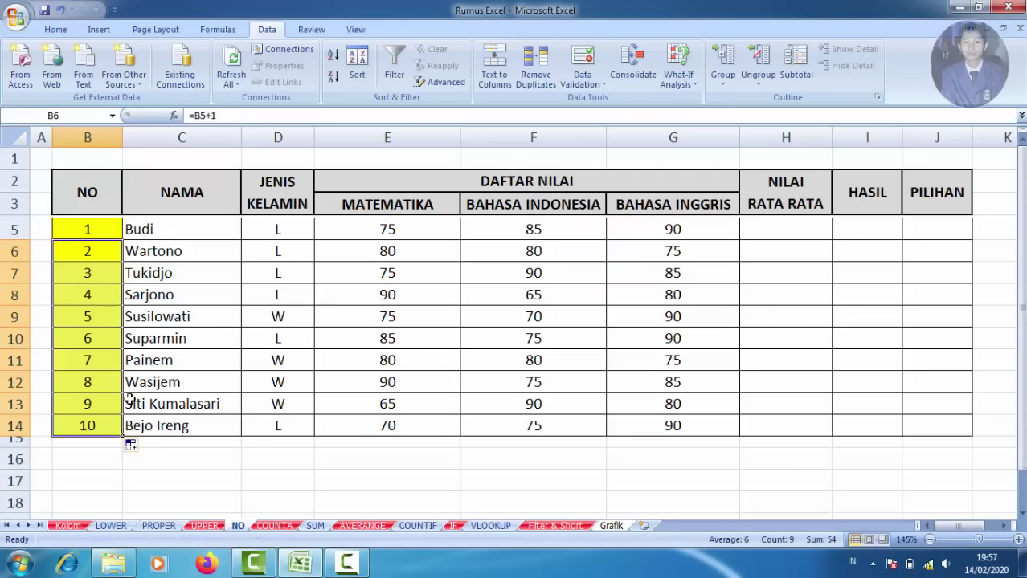
left_click(156, 363)
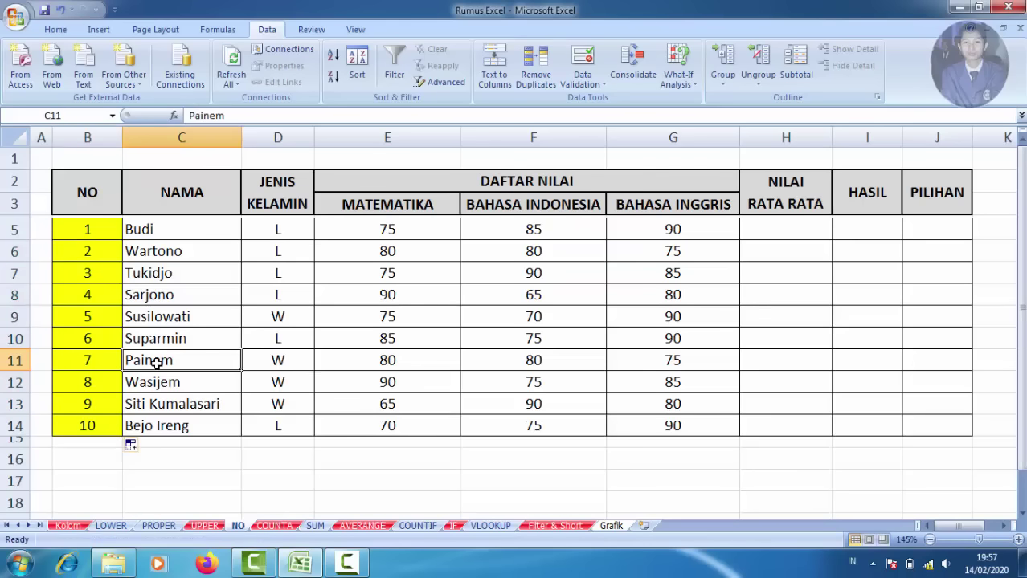
left_click(104, 274)
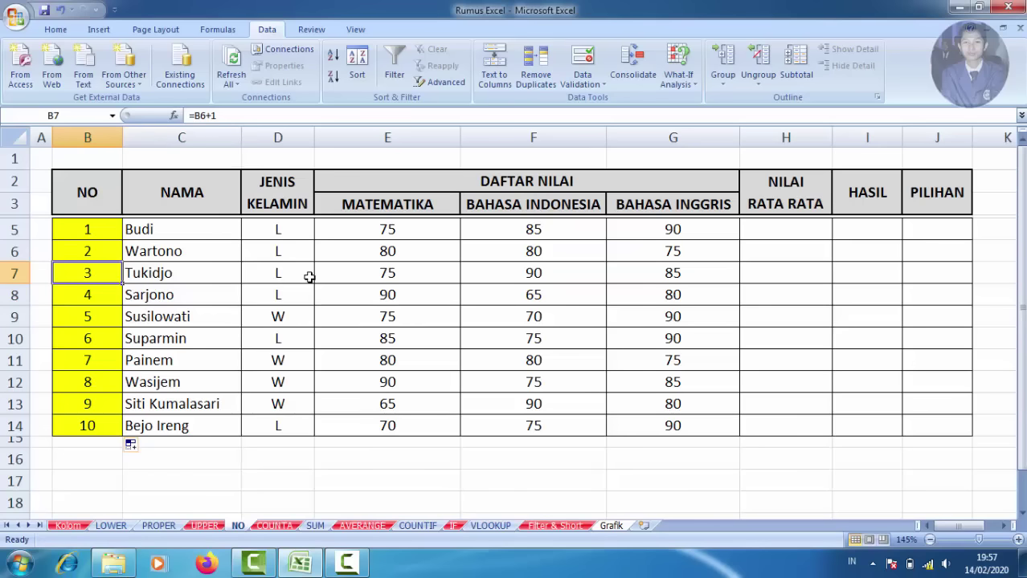
left_click(301, 323)
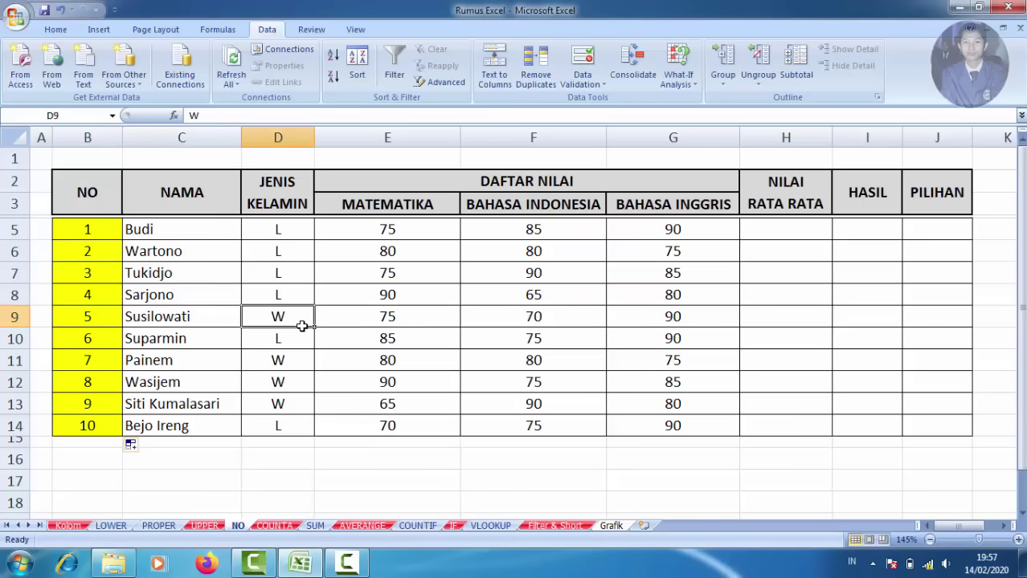
left_click(275, 525)
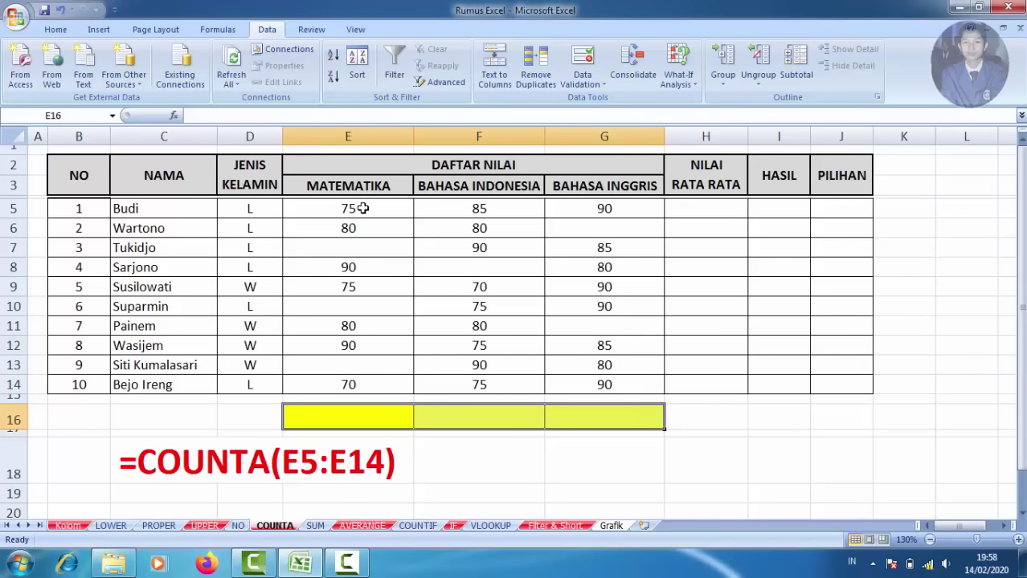
Highlight the MATEMATIKA scores E5:E14, pointing out the empty grade cells
left_click_drag(360, 209, 363, 385)
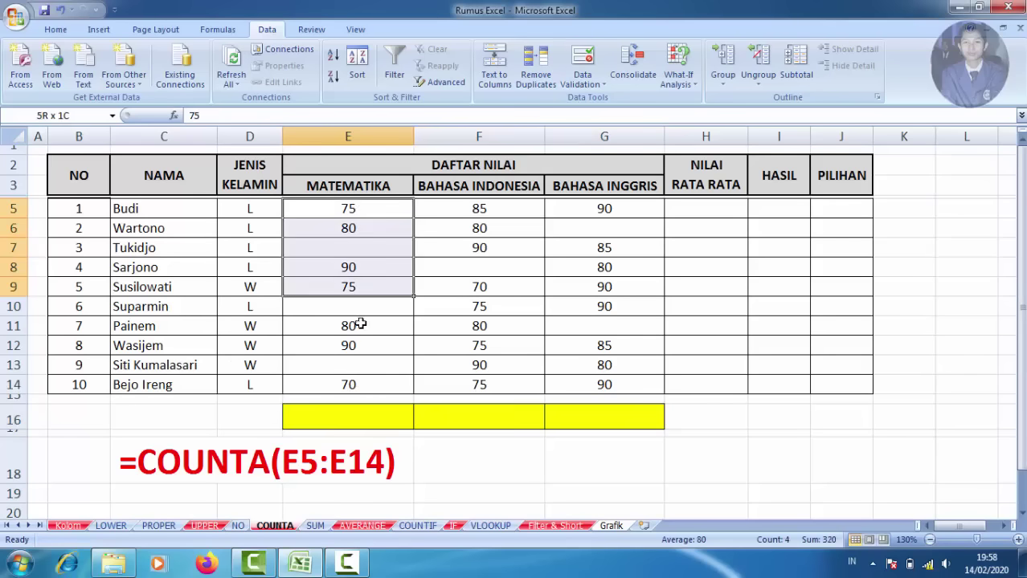
left_click(354, 250)
left_click(352, 305)
left_click(350, 361)
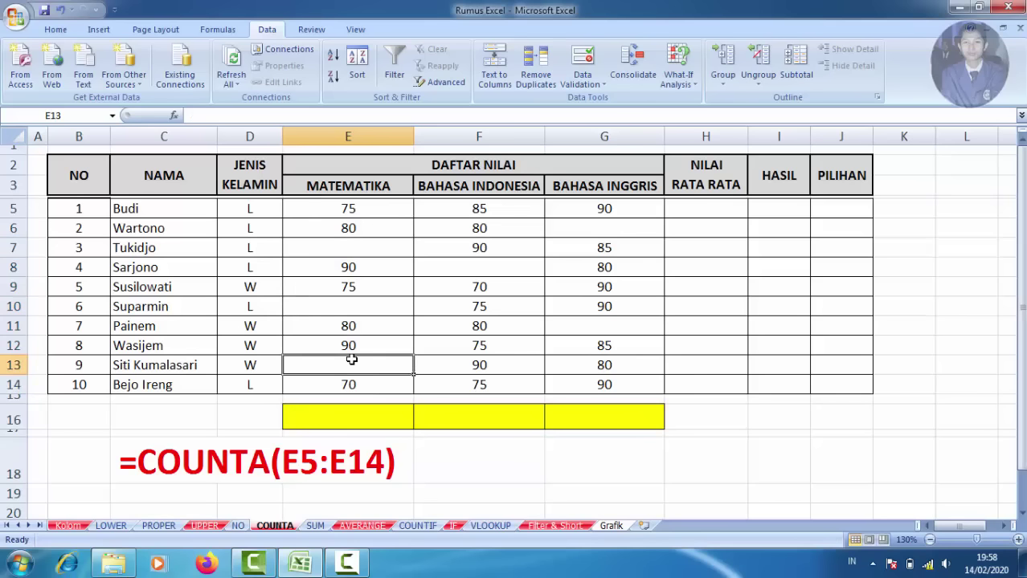
left_click_drag(358, 209, 355, 379)
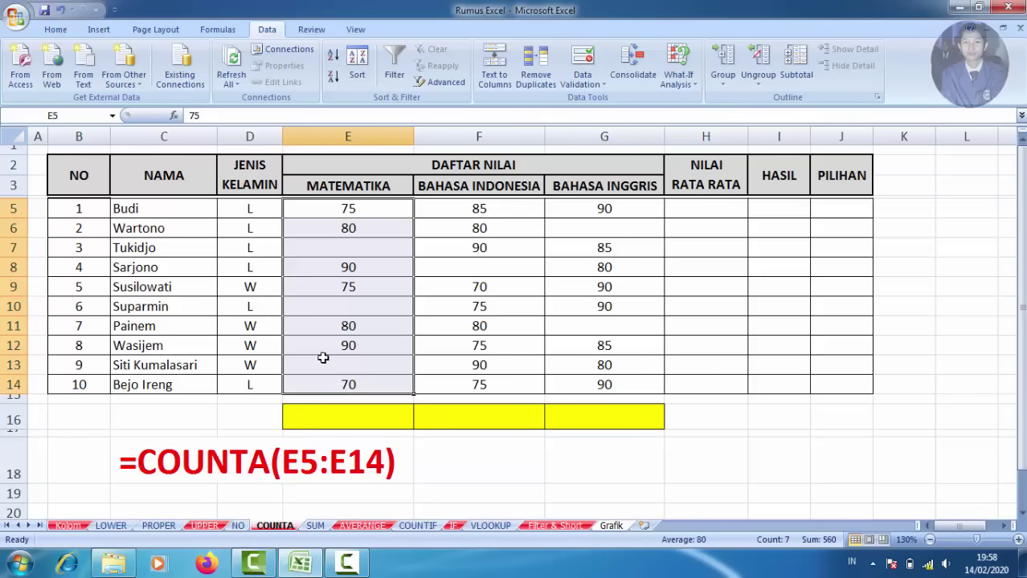
Enter =COUNTA(E5:E14) in E16 to count the filled math grades
left_click(349, 368)
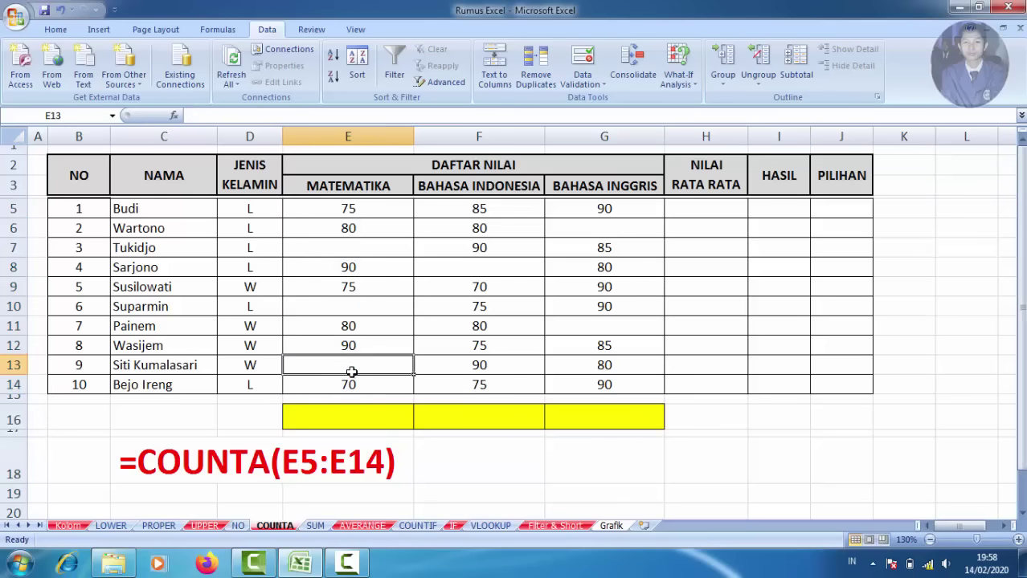
left_click(346, 419)
type("=")
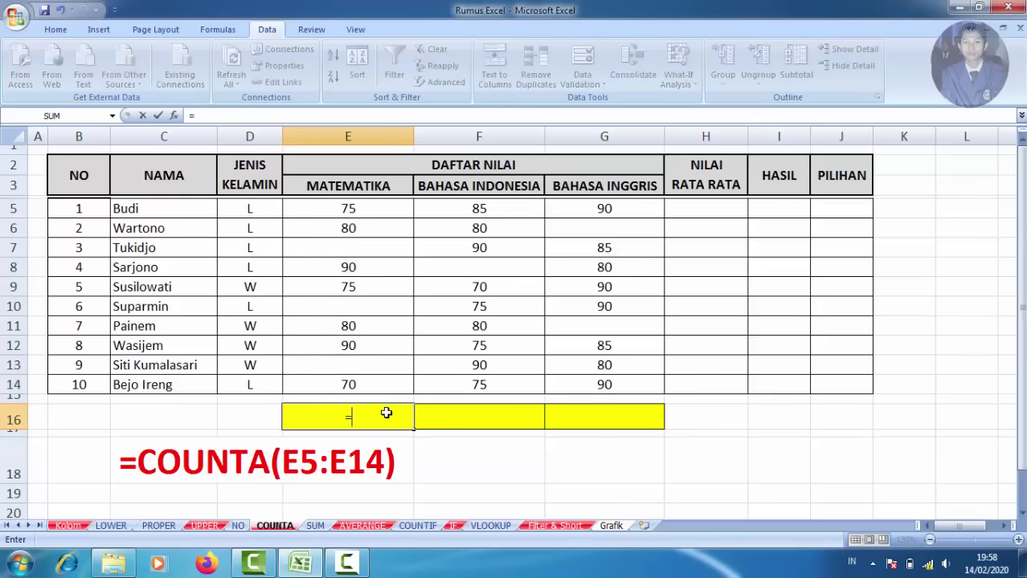
type("coun")
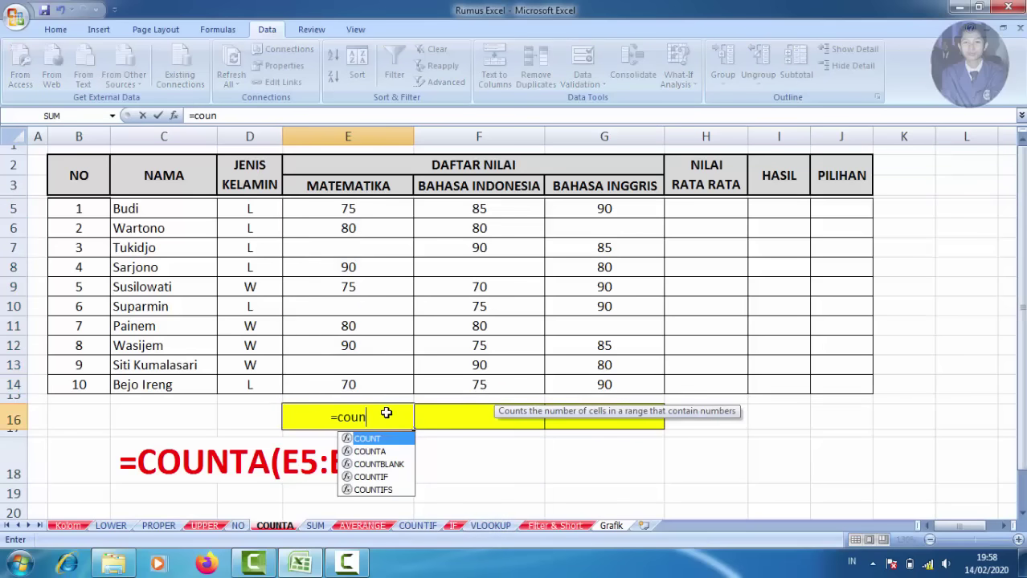
double_click(369, 452)
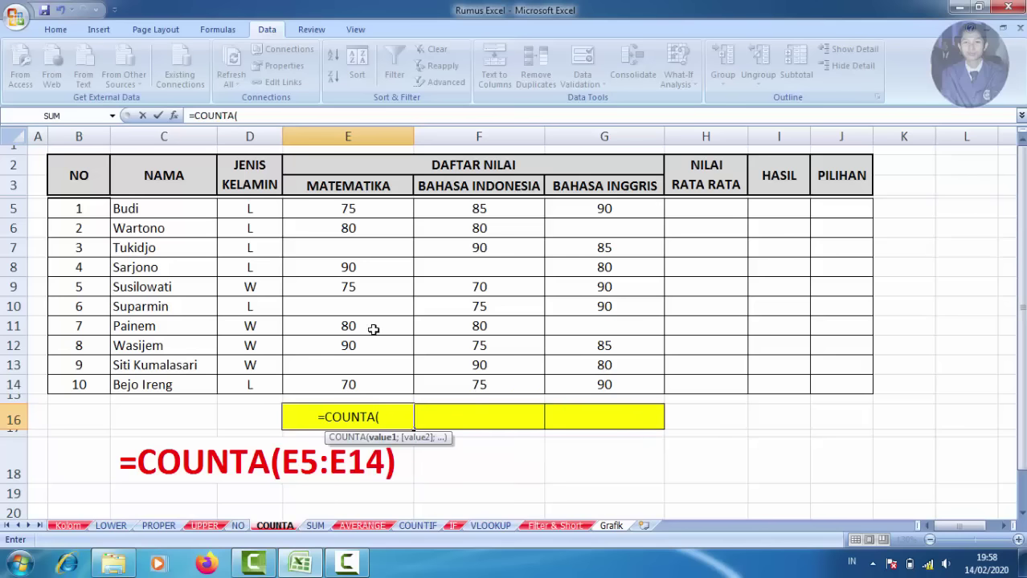
left_click_drag(354, 209, 351, 380)
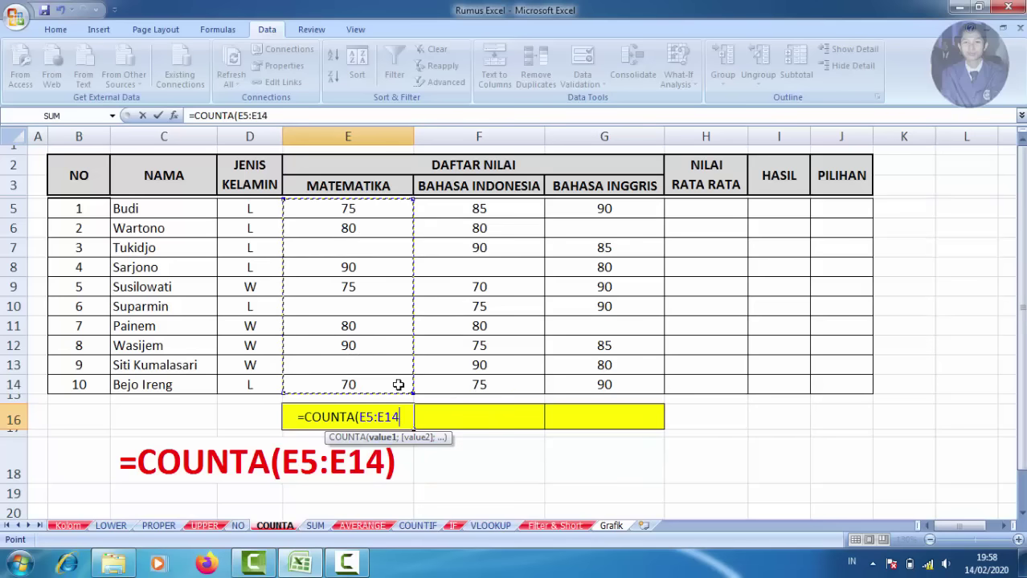
type(")")
key("Return")
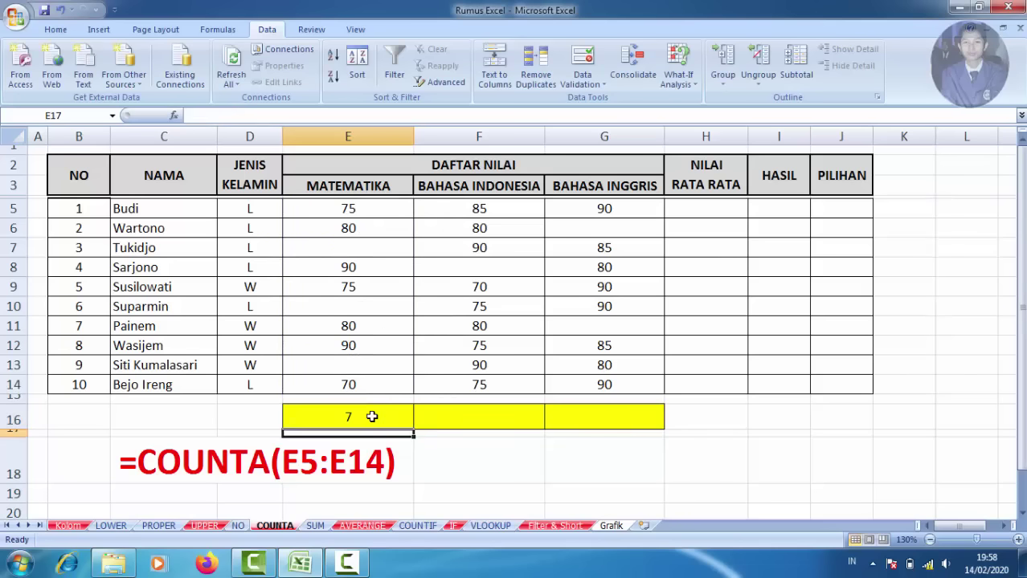
left_click(371, 416)
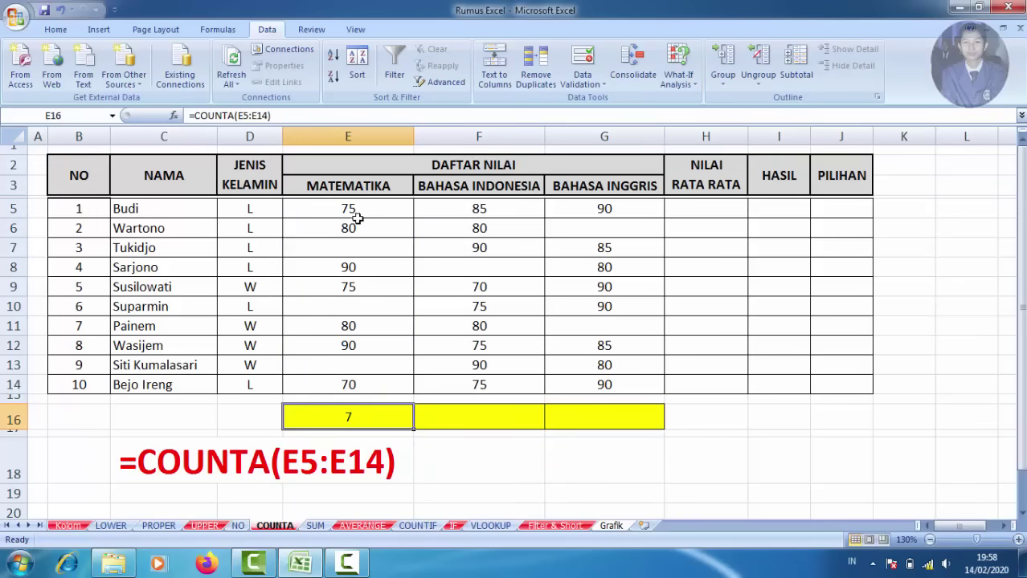
Copy the count across to F16:G16, giving 7, 9 and 8, then go to the SUM sheet
left_click_drag(351, 209, 359, 325)
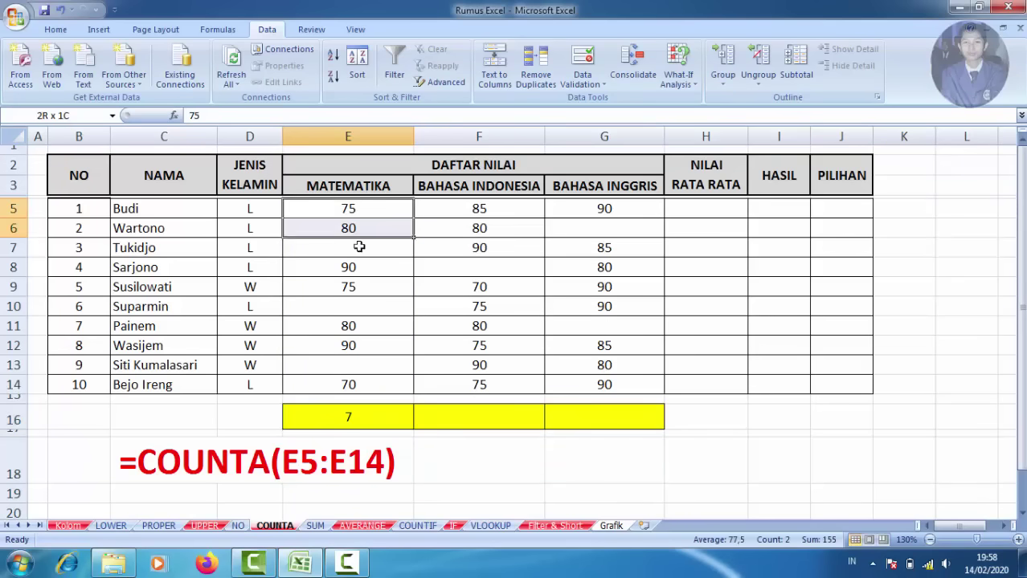
left_click(350, 309)
left_click(360, 249)
left_click(370, 418)
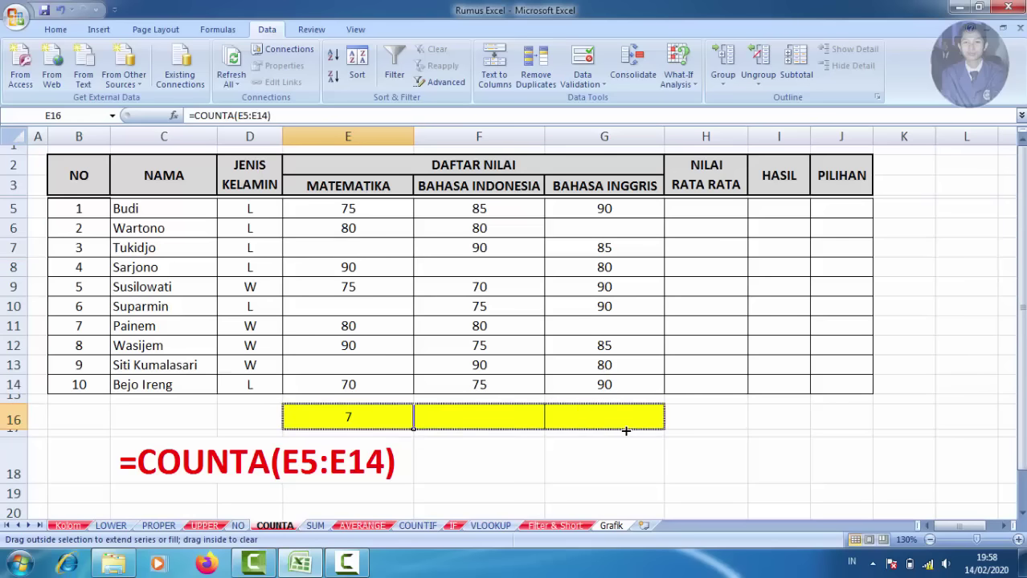
left_click_drag(412, 431, 626, 431)
left_click(465, 424)
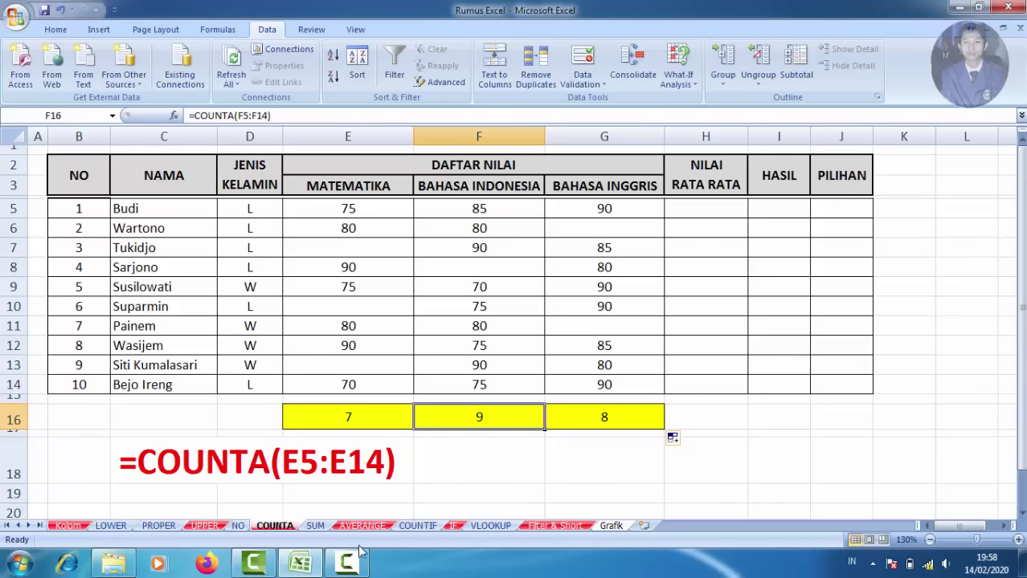
left_click(314, 528)
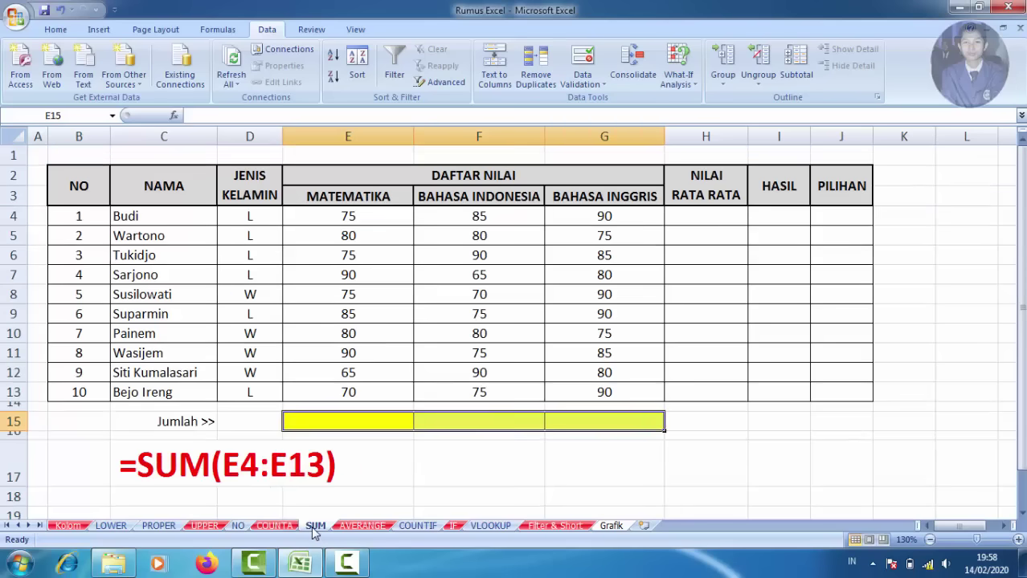
Enter =SUM(E4:E13) in E15 to total the math grades
left_click(351, 419)
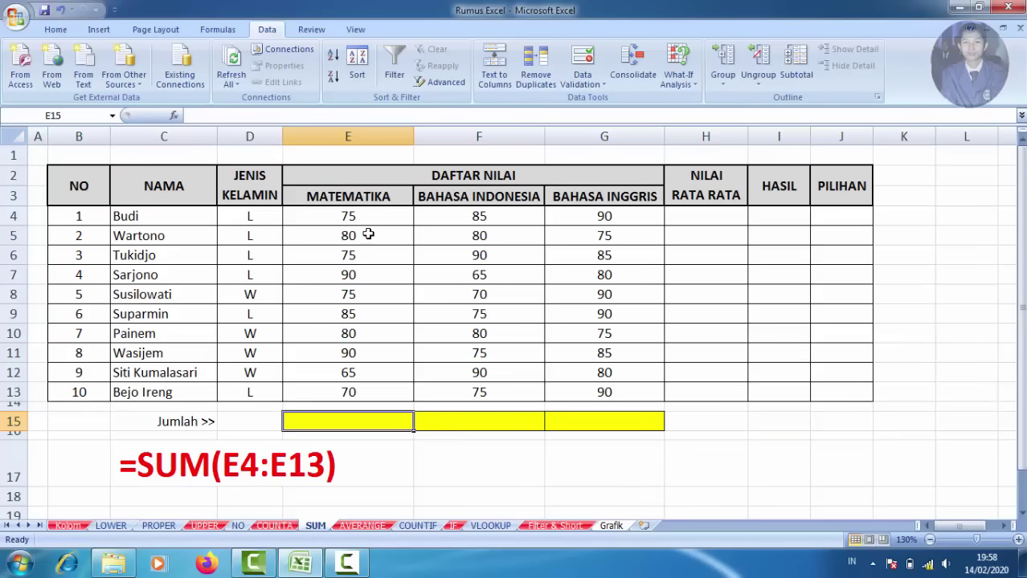
left_click_drag(352, 217, 363, 391)
left_click(358, 422)
type("=sum")
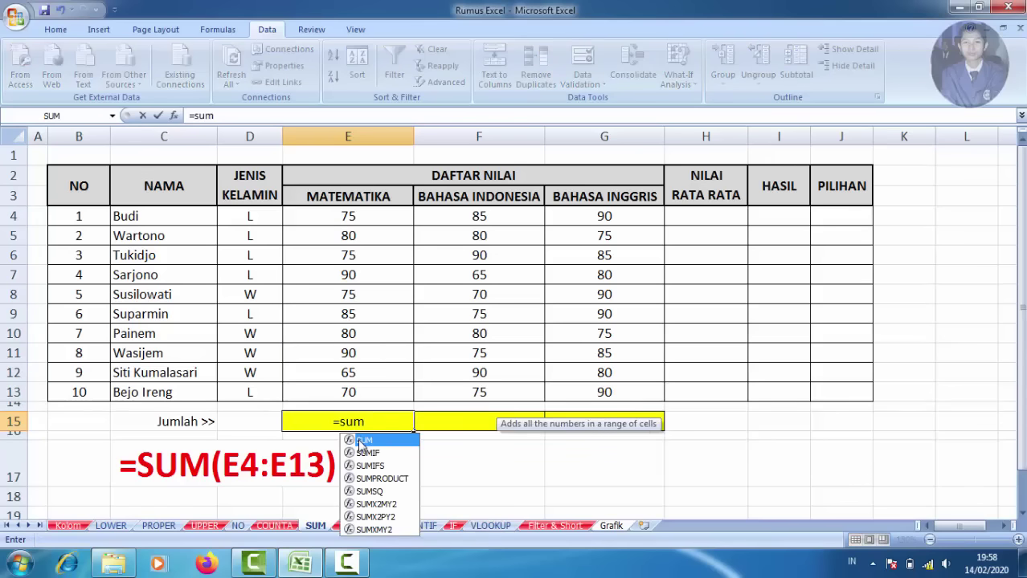
double_click(359, 444)
left_click_drag(371, 218, 367, 391)
type(")")
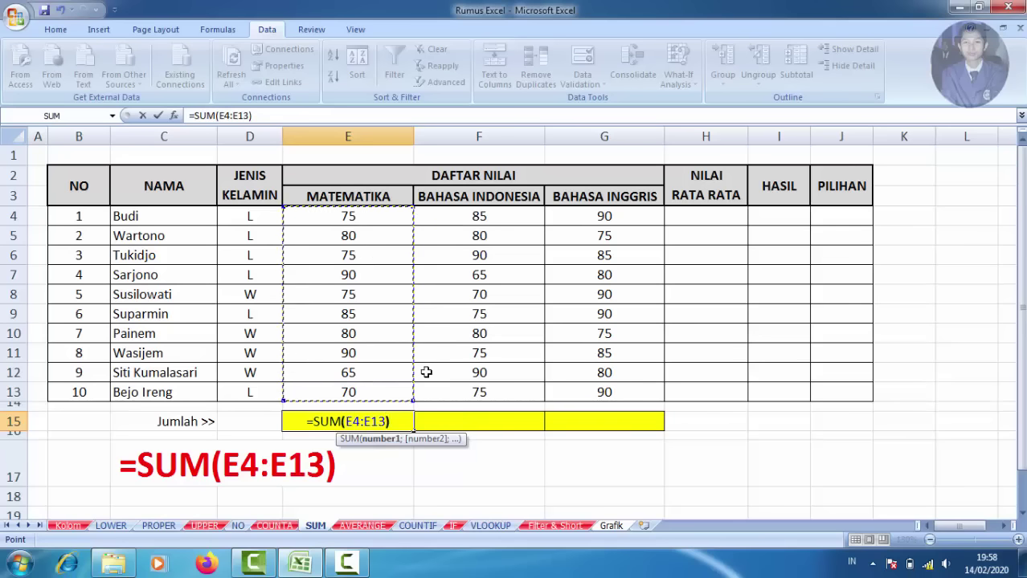
key("Return")
Fill the total across to G15 (785, 785, 840), then go to the AVERANGE sheet
left_click(392, 422)
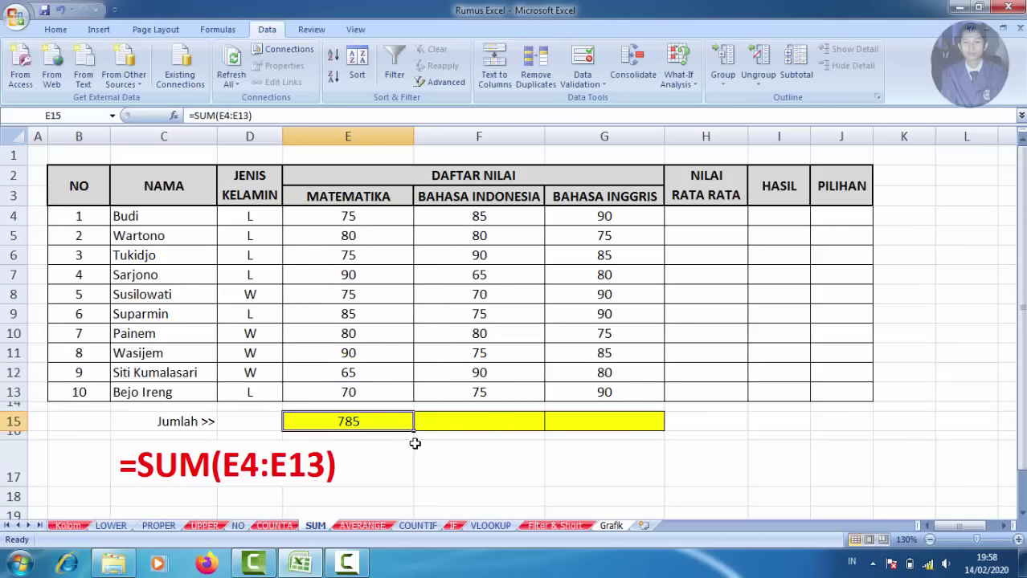
left_click_drag(415, 433, 626, 448)
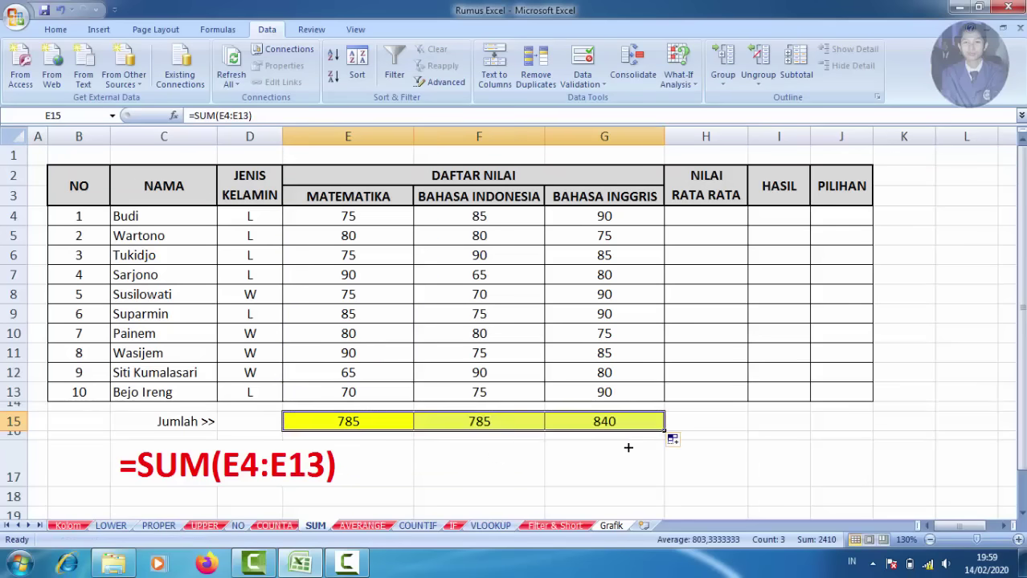
left_click(445, 458)
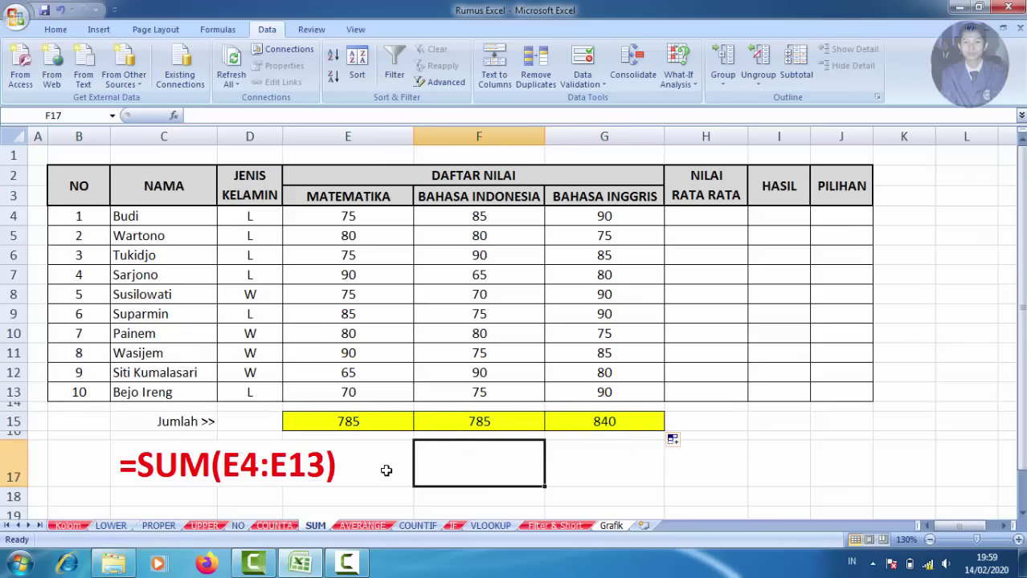
left_click(363, 527)
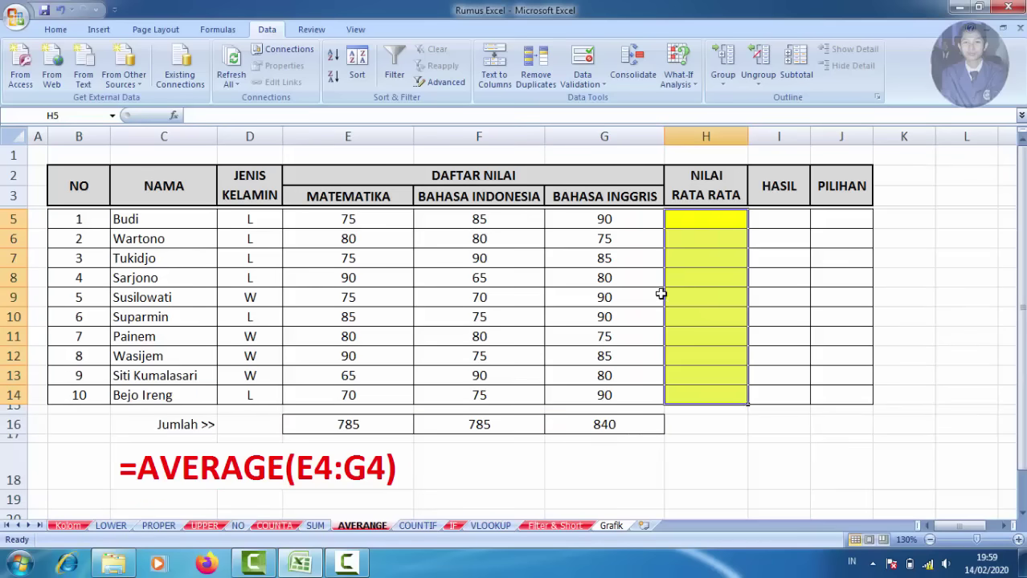
Enter =AVERAGE(E5:G5) in H5 to average the first student's three grades
left_click(694, 219)
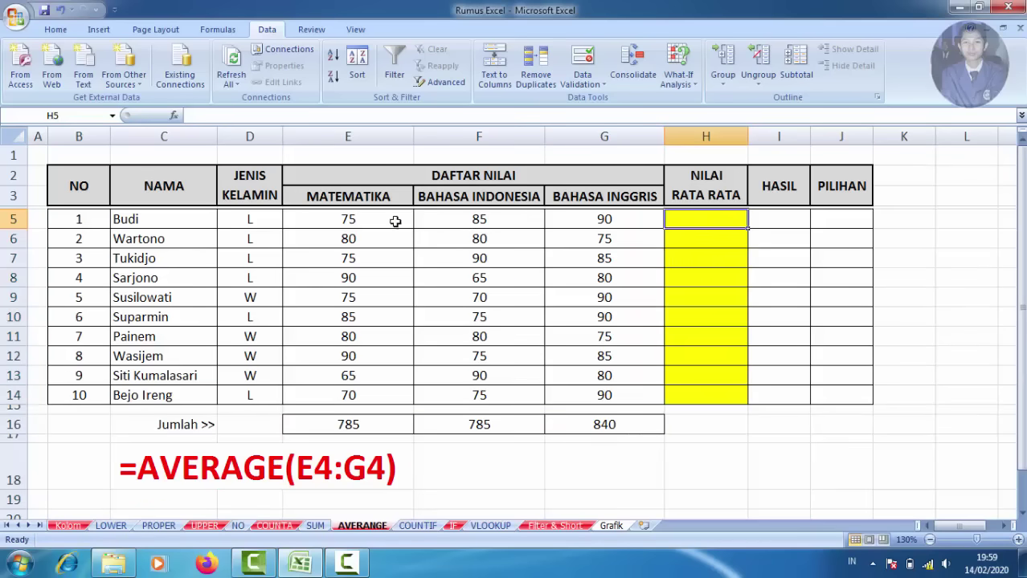
left_click(344, 224)
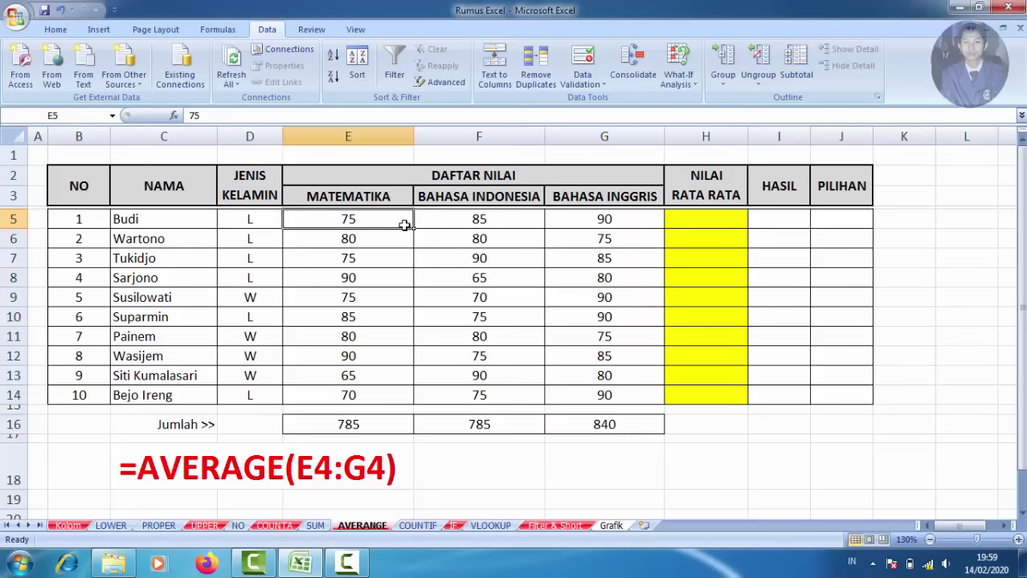
left_click(460, 218)
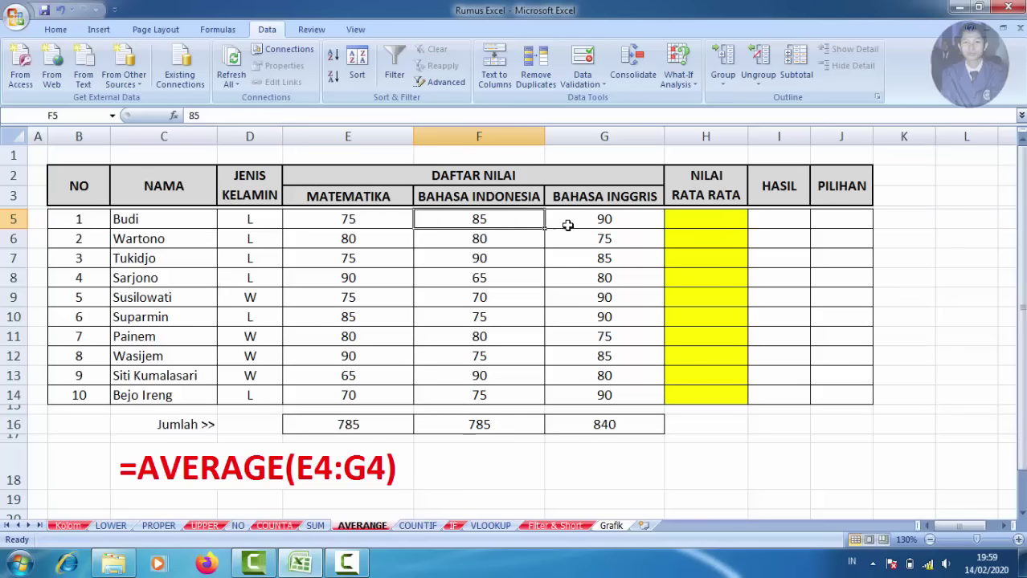
left_click(569, 226)
left_click(708, 223)
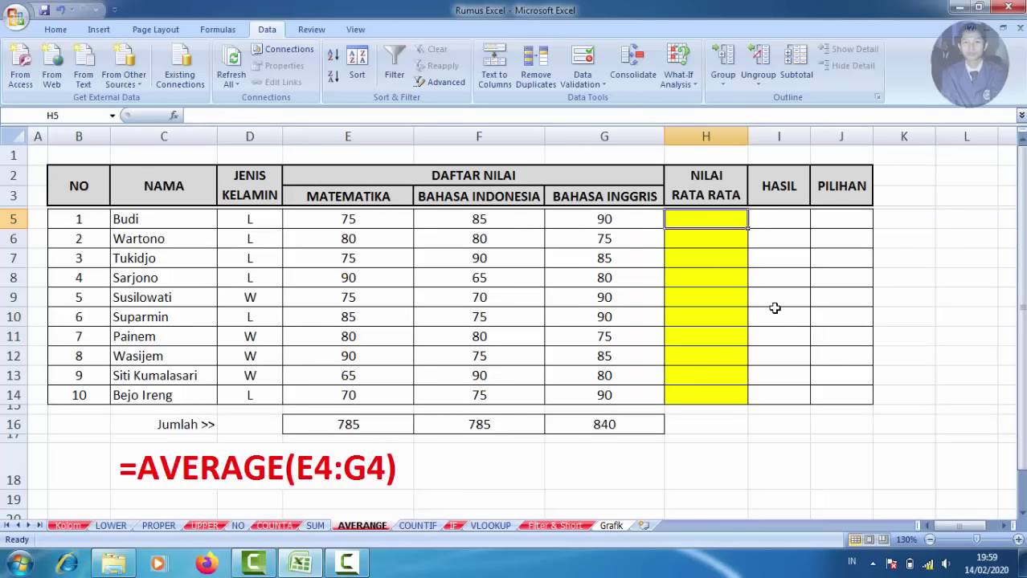
type("=a")
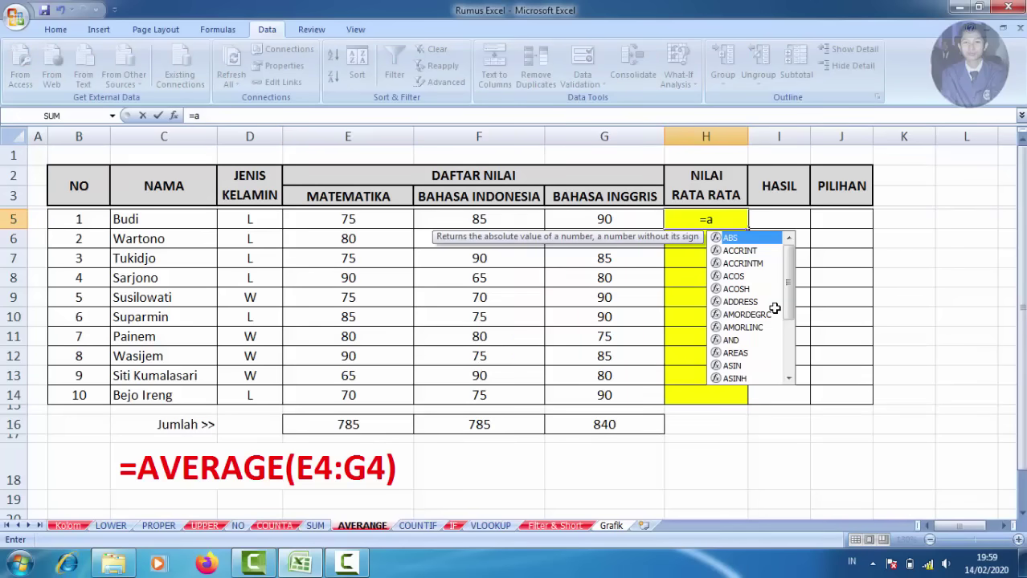
type("v")
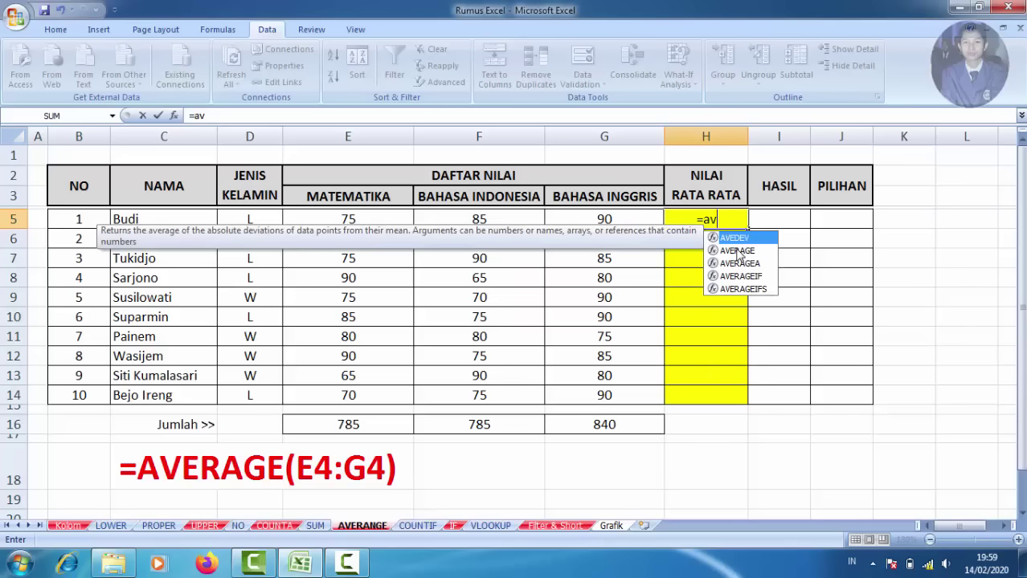
left_click(738, 251)
double_click(738, 251)
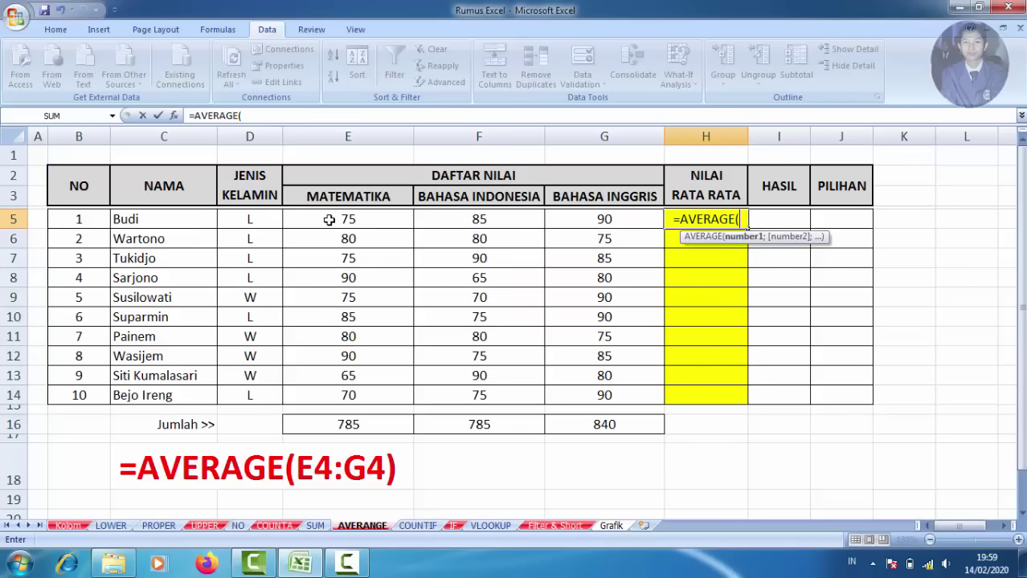
left_click_drag(330, 218, 584, 221)
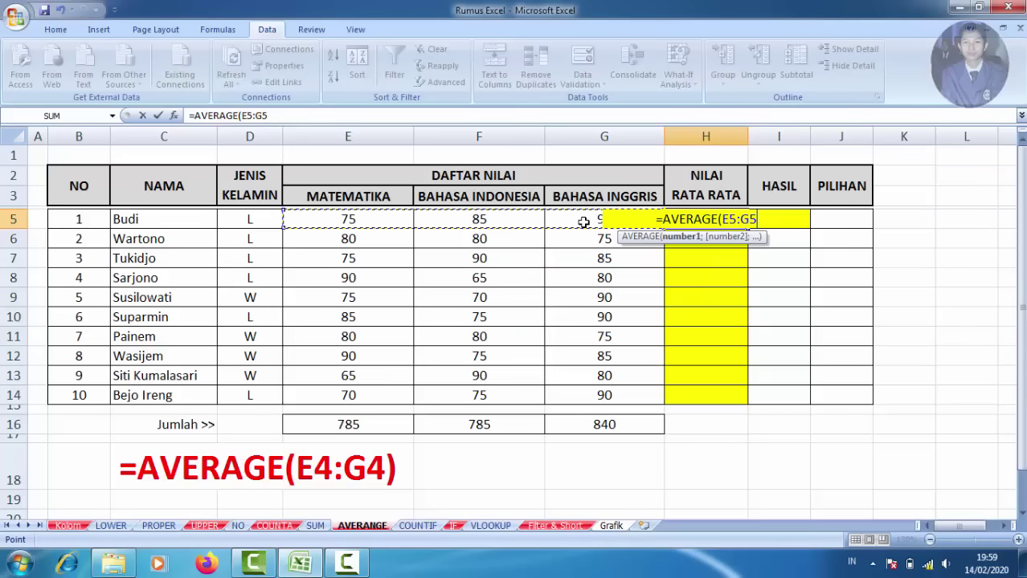
type(")")
key("Return")
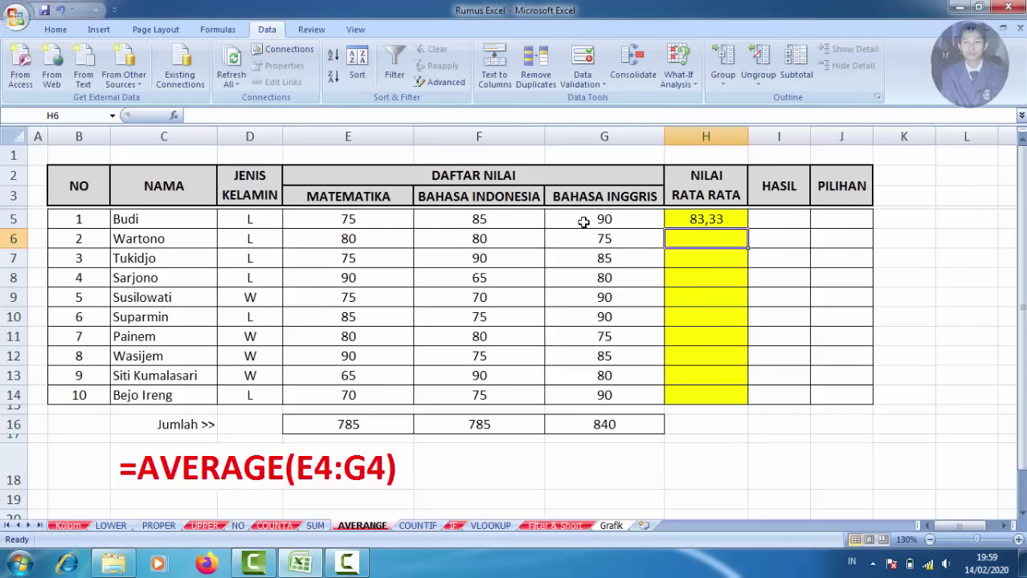
Fill the average formula down to H14, then go to the COUNTIF sheet
left_click(707, 221)
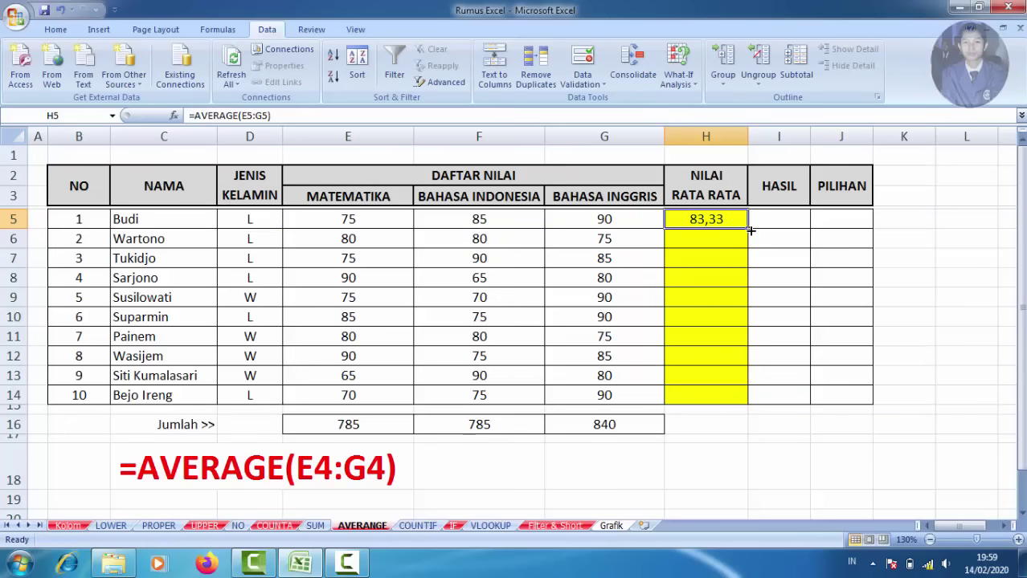
left_click_drag(747, 228, 745, 398)
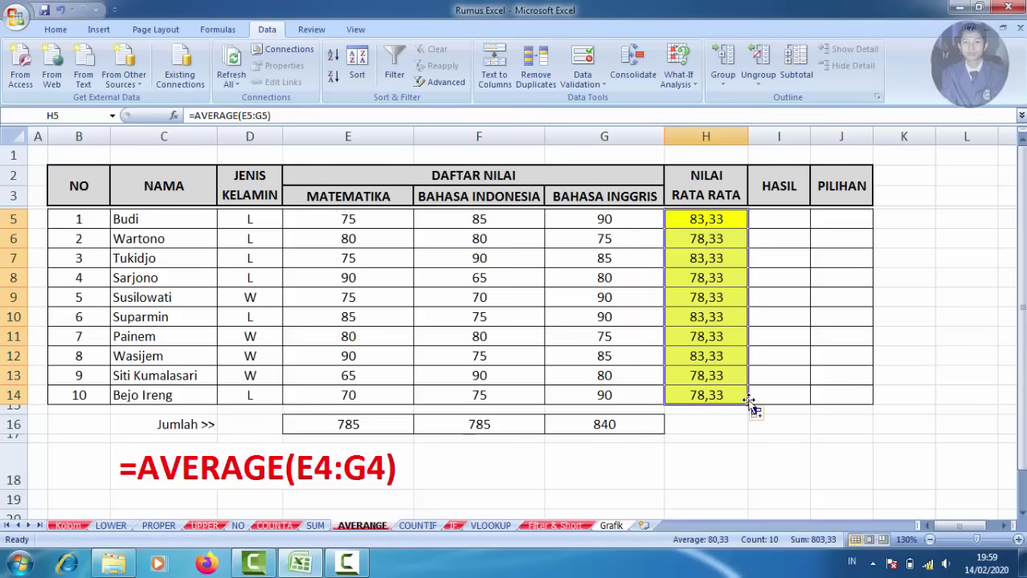
left_click(702, 438)
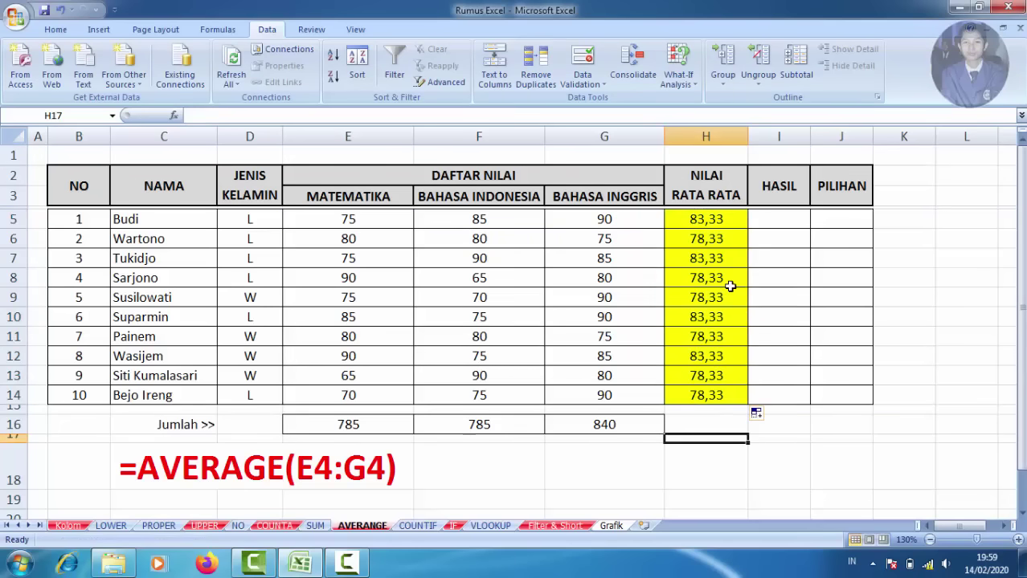
left_click(418, 527)
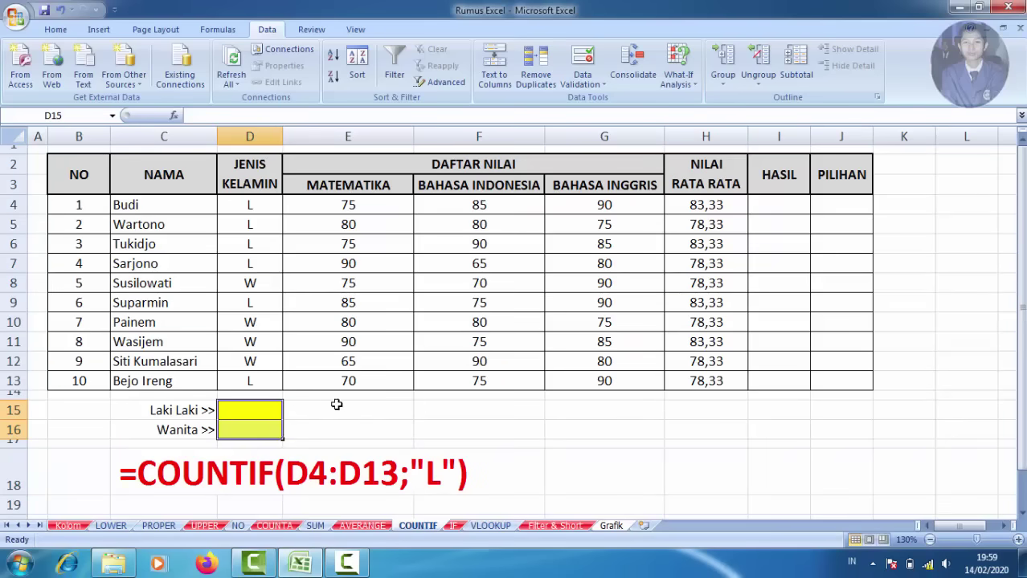
left_click(258, 413)
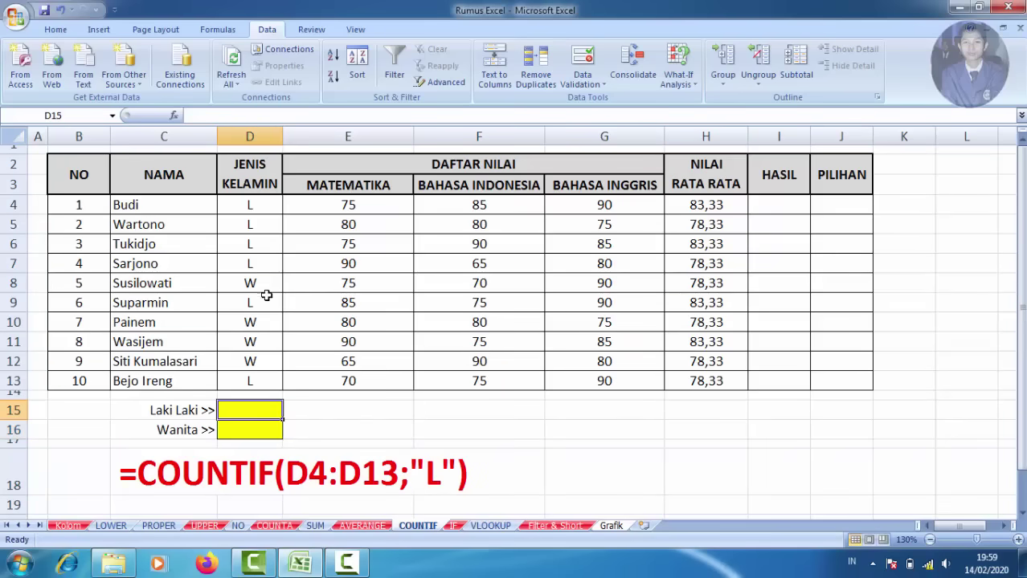
left_click_drag(255, 208, 264, 385)
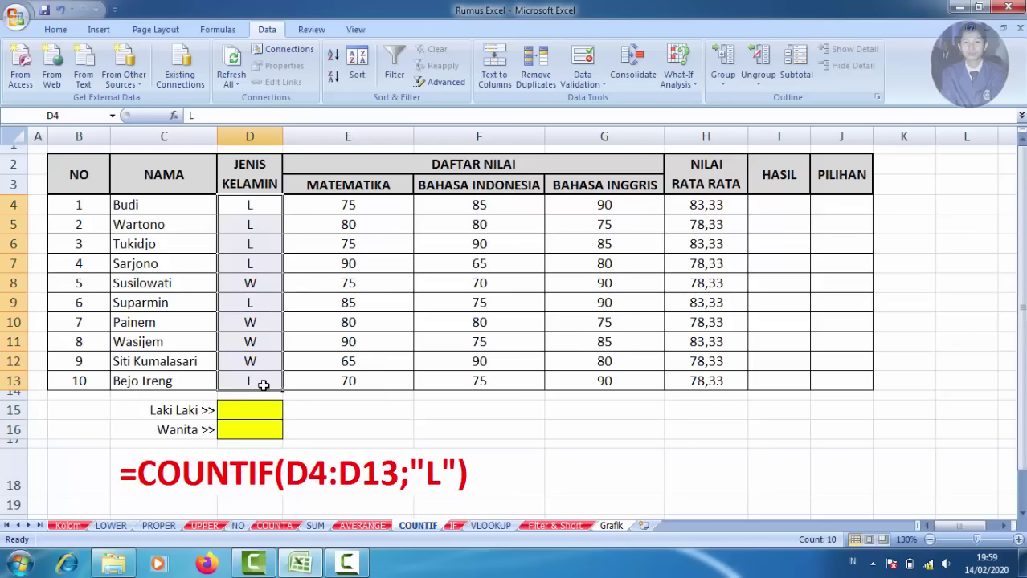
left_click(264, 286)
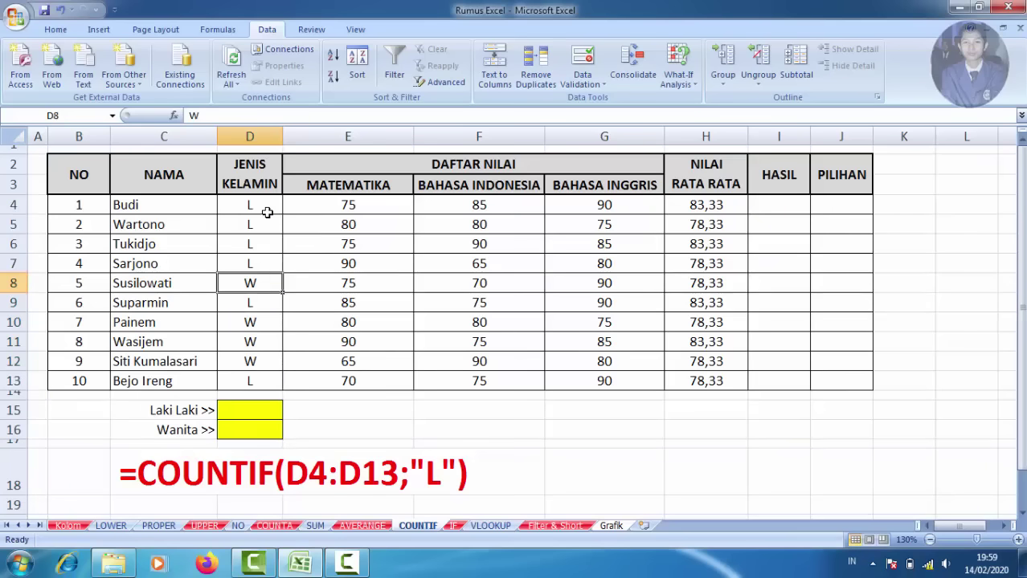
left_click(268, 212)
left_click(268, 226)
left_click(269, 243)
left_click(268, 264)
left_click(269, 305)
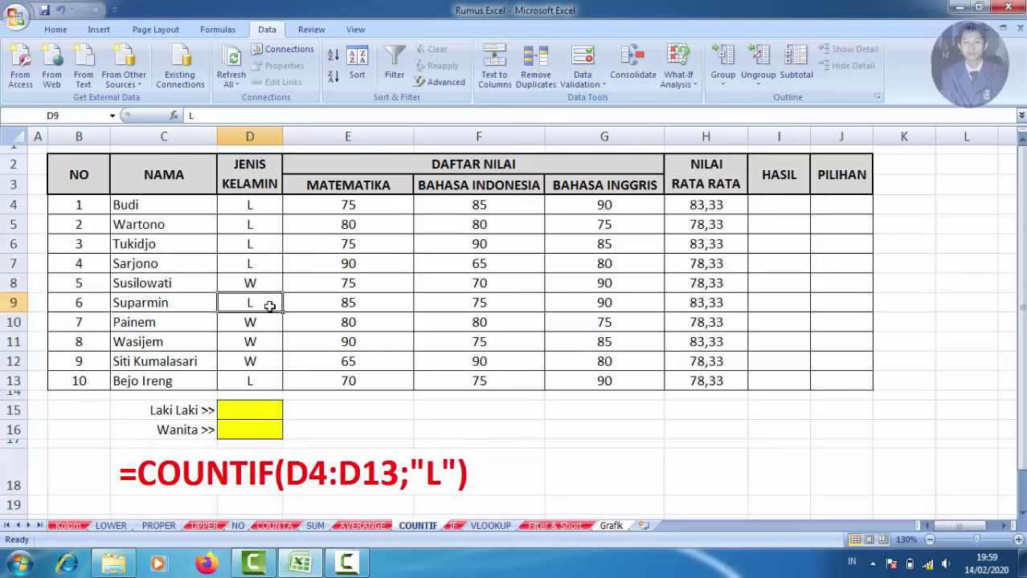
left_click(245, 416)
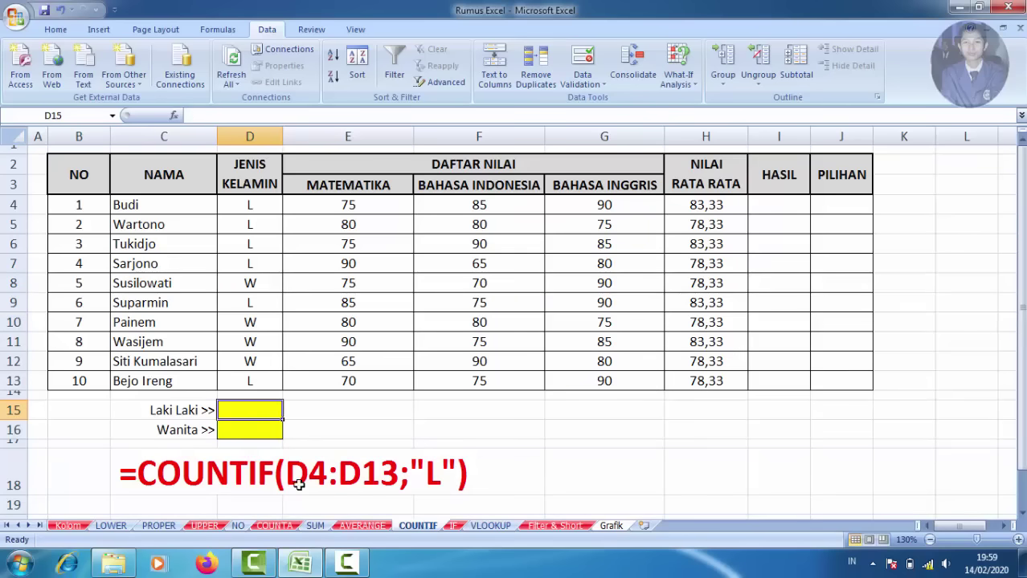
Enter =COUNTIF(D4:D13;"L") in D15, counting 6 Laki Laki students
left_click_drag(331, 404, 265, 403)
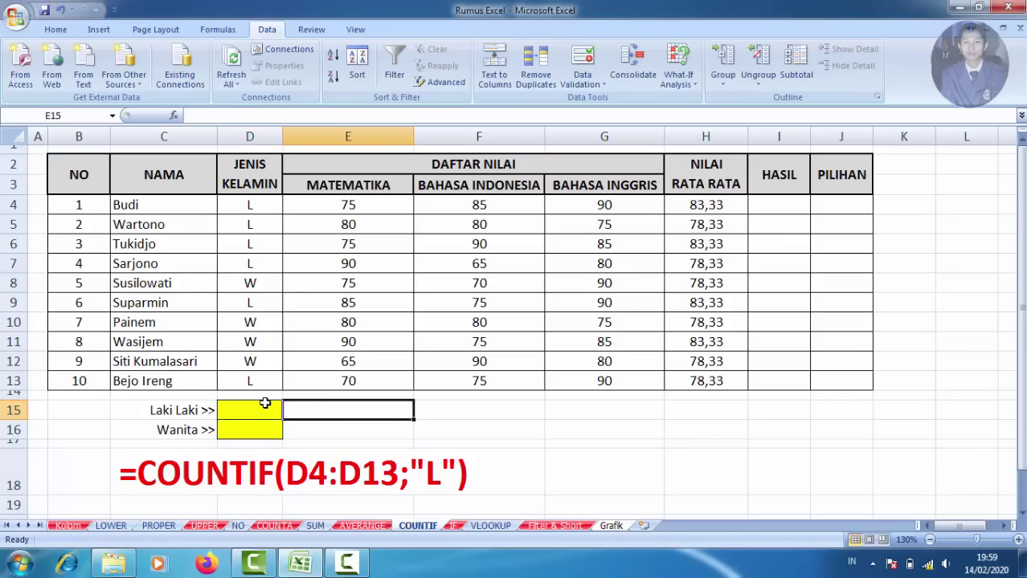
left_click(265, 406)
type("=")
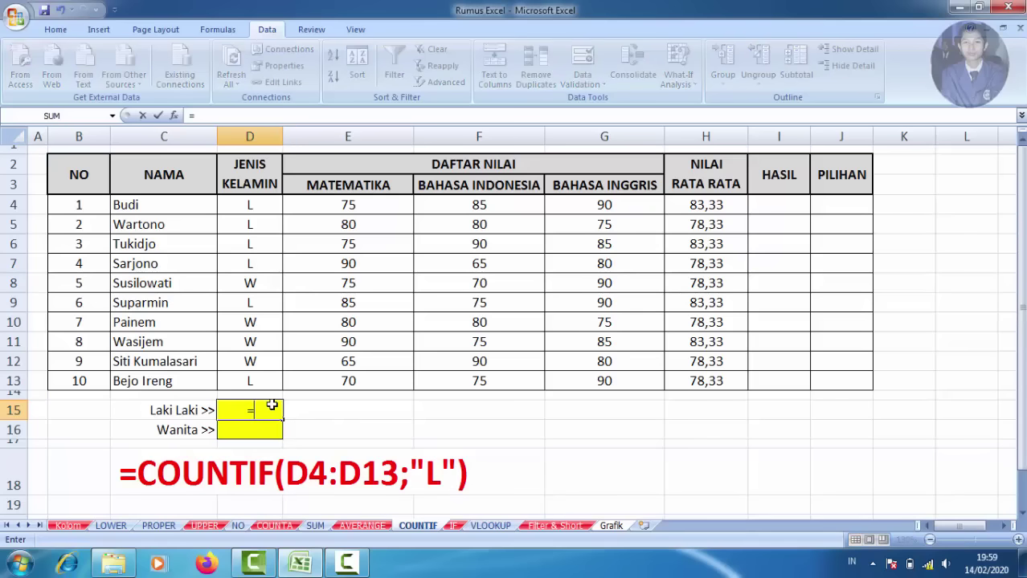
type("coun")
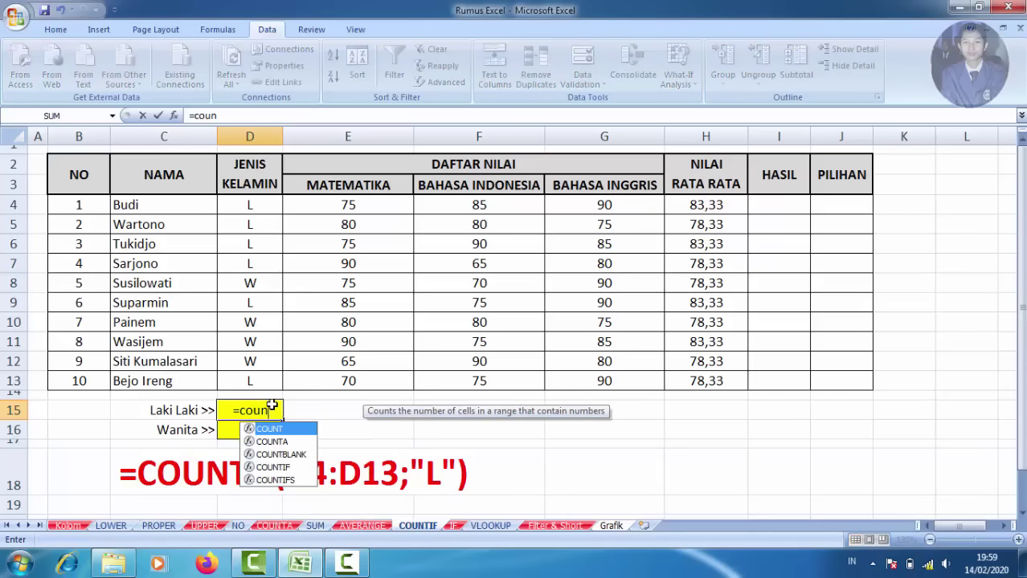
double_click(273, 467)
left_click(249, 207)
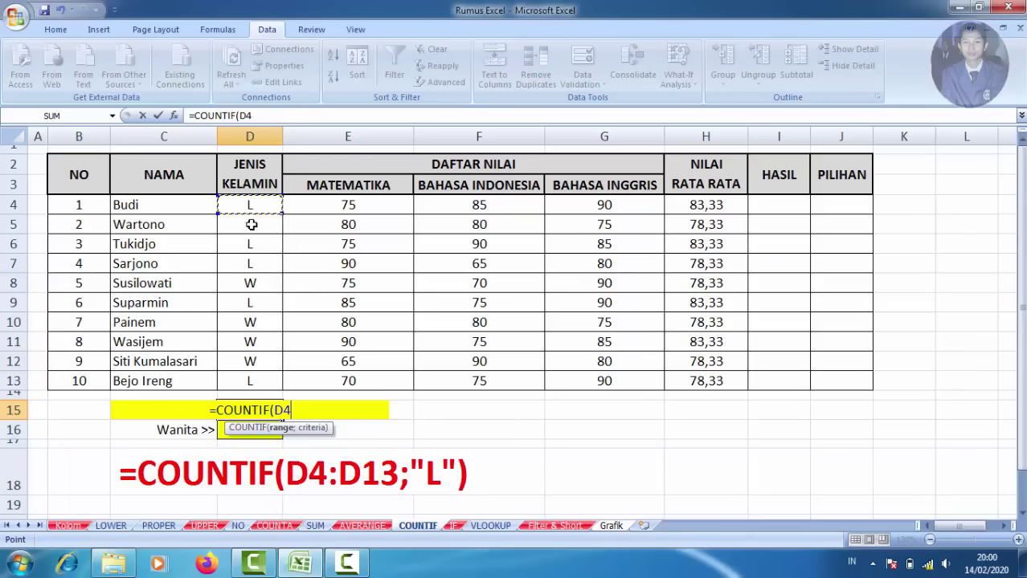
left_click_drag(250, 225, 252, 383)
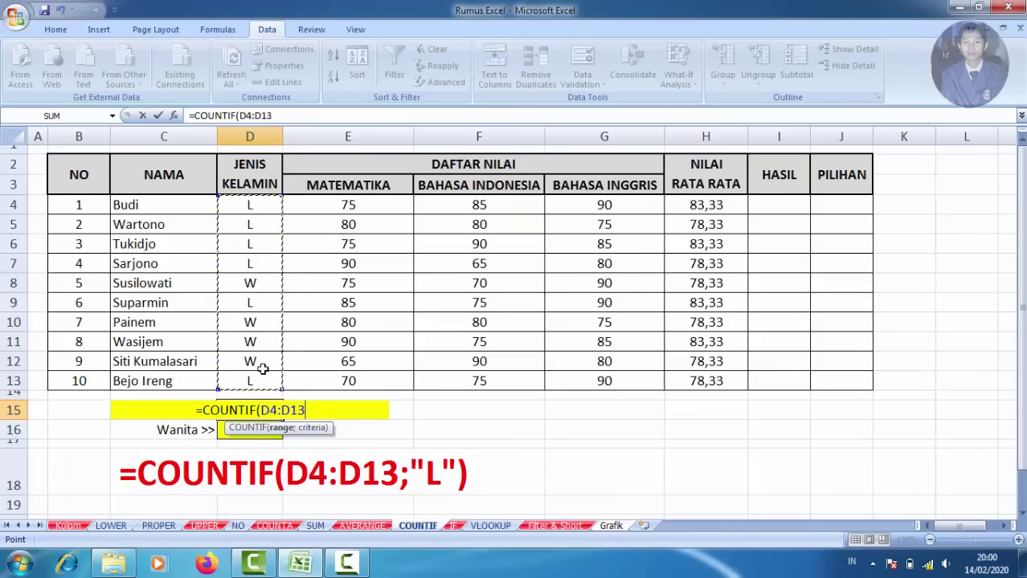
type(";")
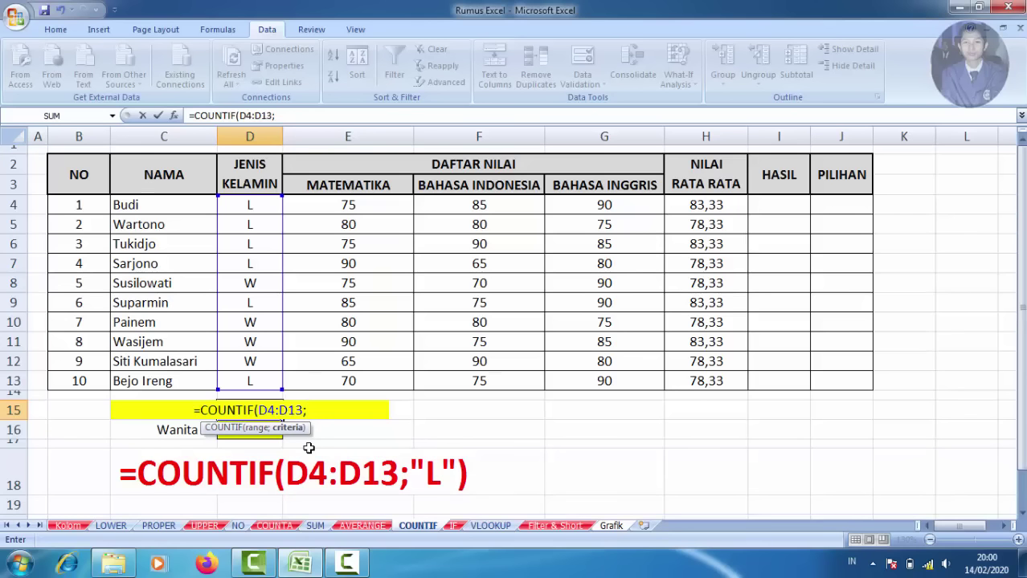
type("\"")
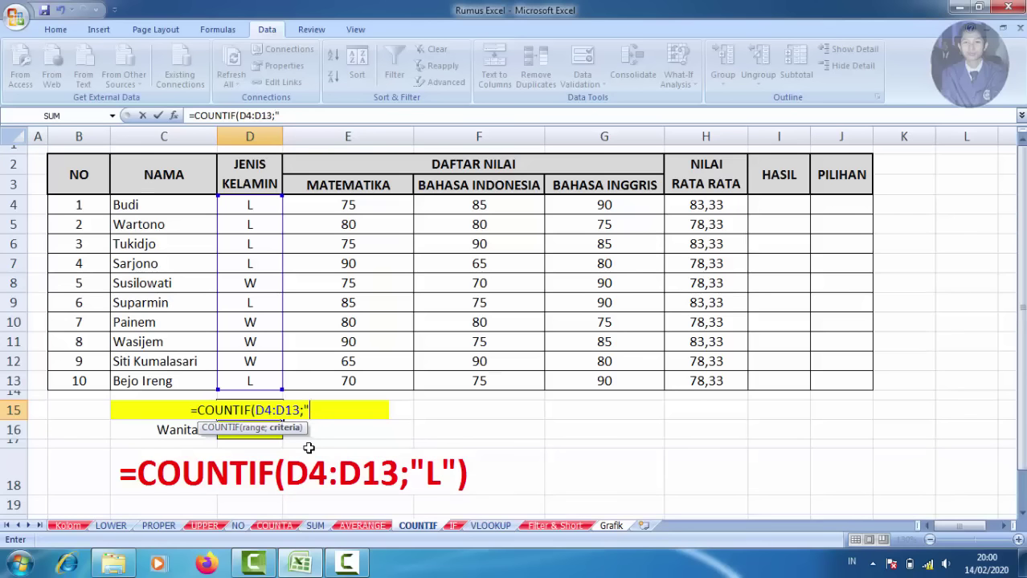
type("L")
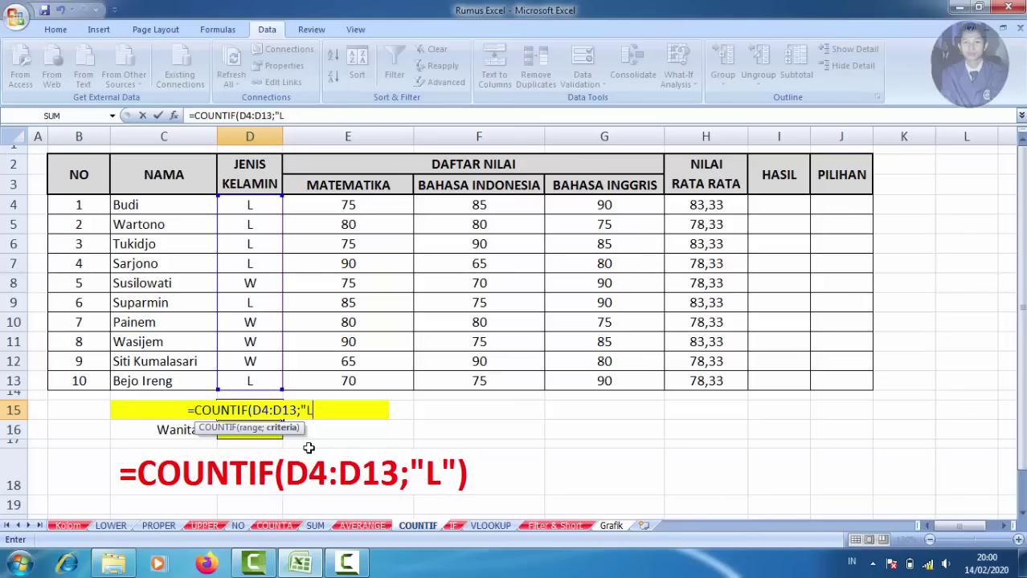
type("\"")
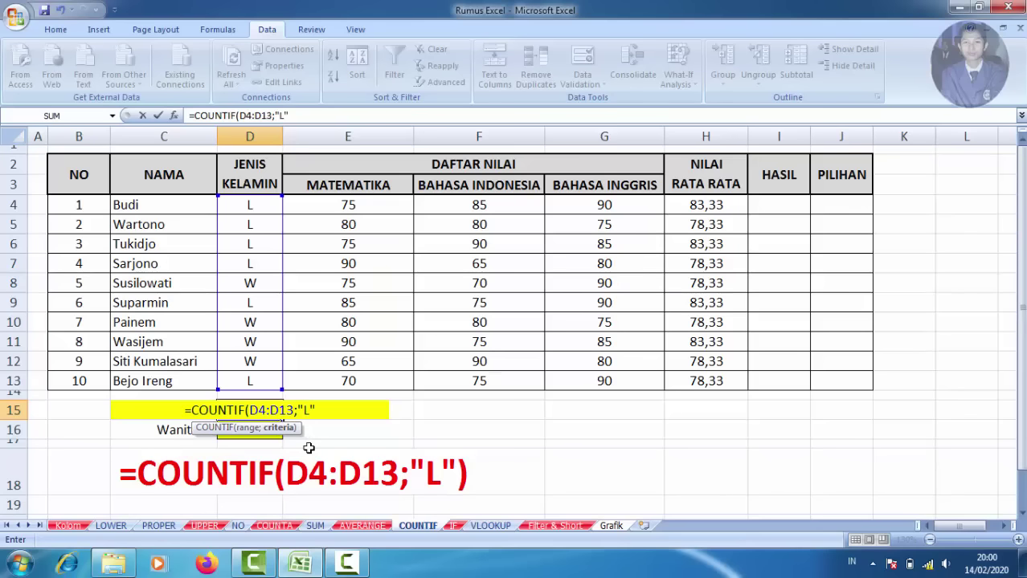
type(")")
key("Return")
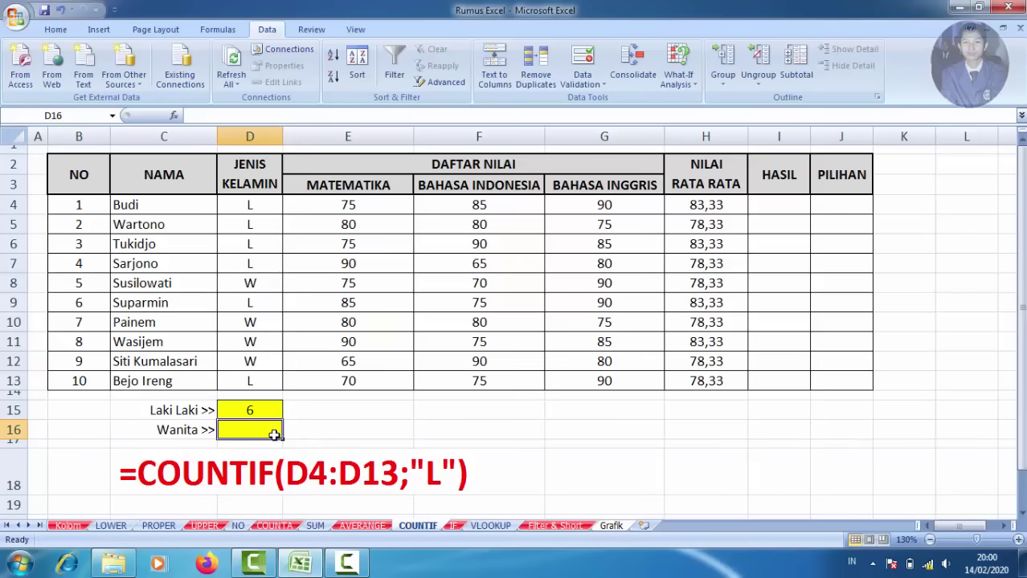
left_click(259, 412)
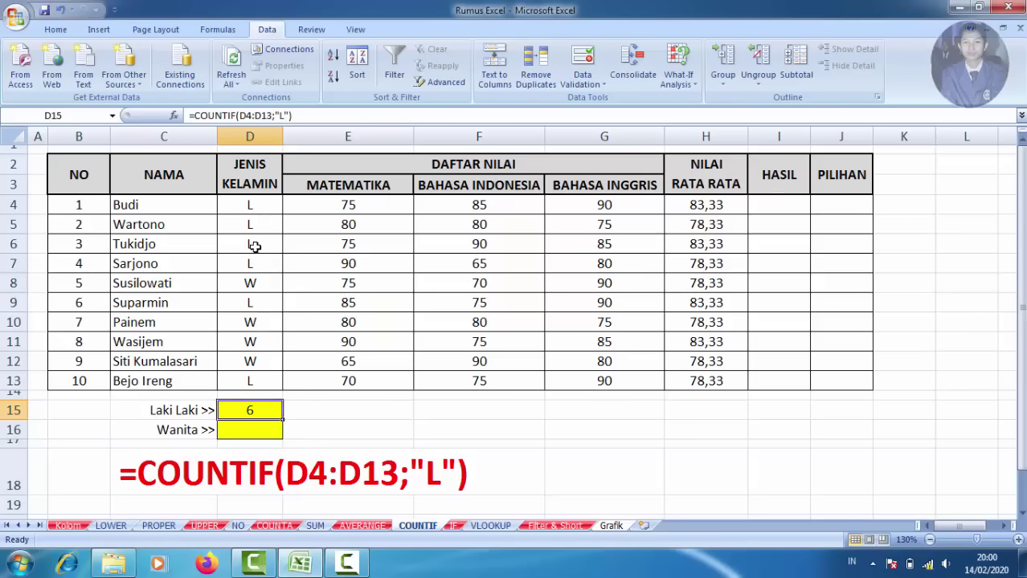
Copy the COUNTIF formula from D15 into D16 and change its criterion to "W"
left_click(251, 429)
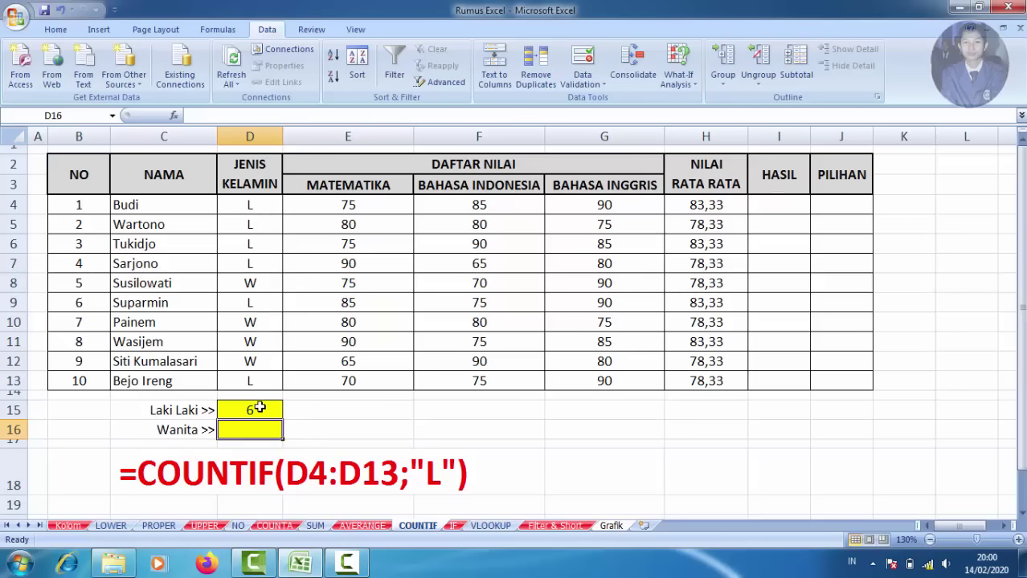
left_click(259, 413)
right_click(263, 414)
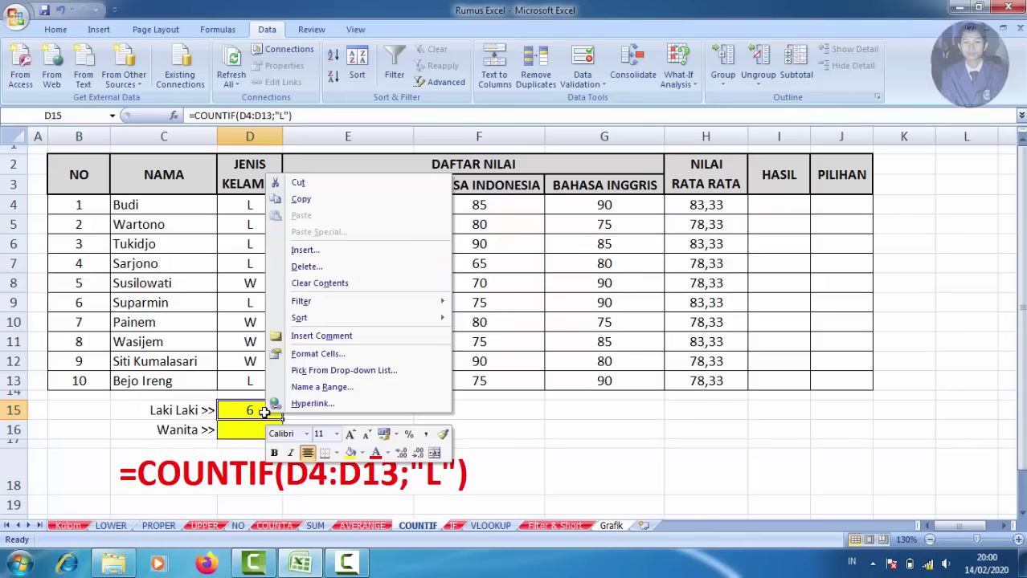
left_click(306, 200)
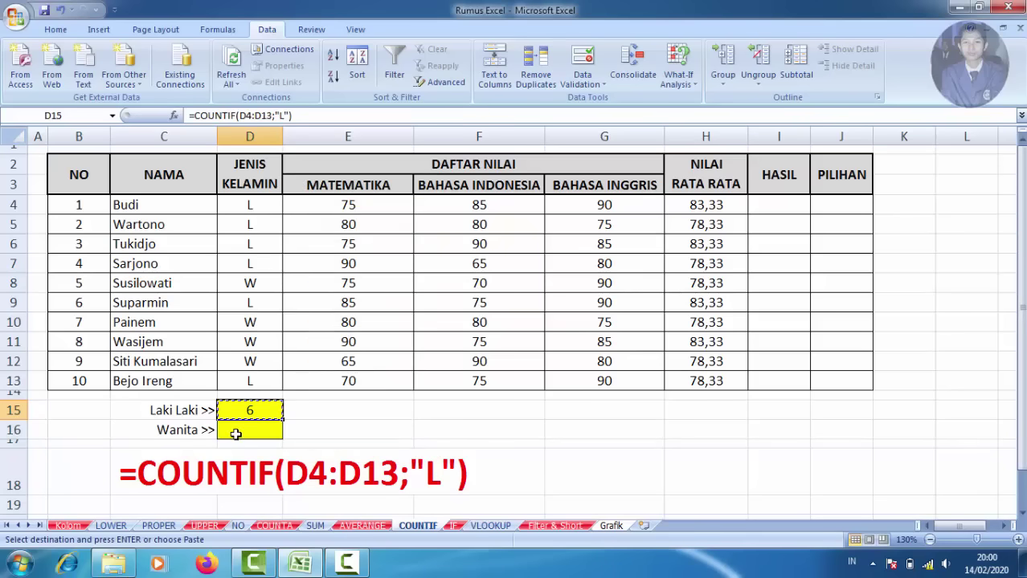
right_click(233, 434)
left_click(297, 239)
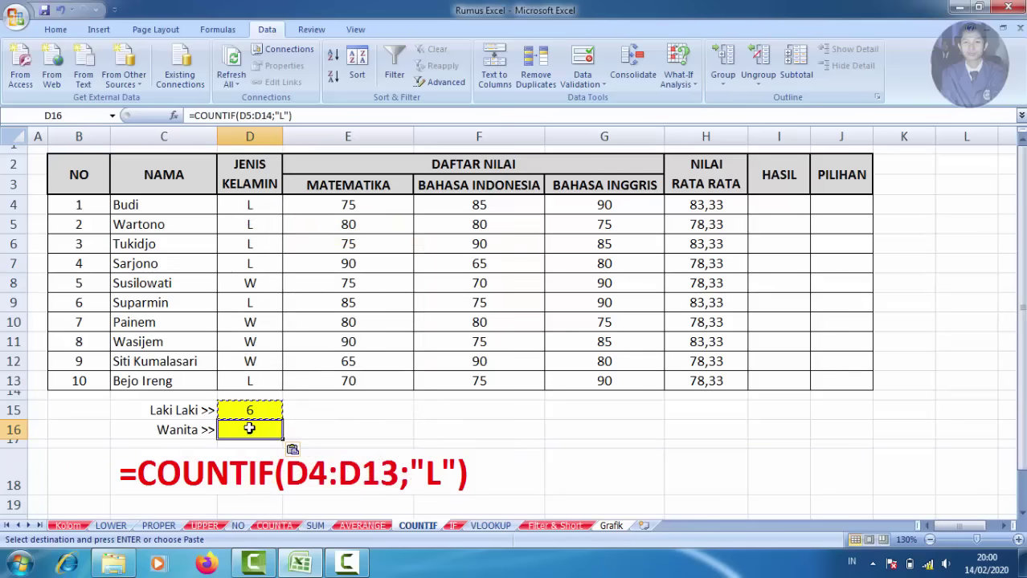
left_click(285, 116)
key("BackSpace")
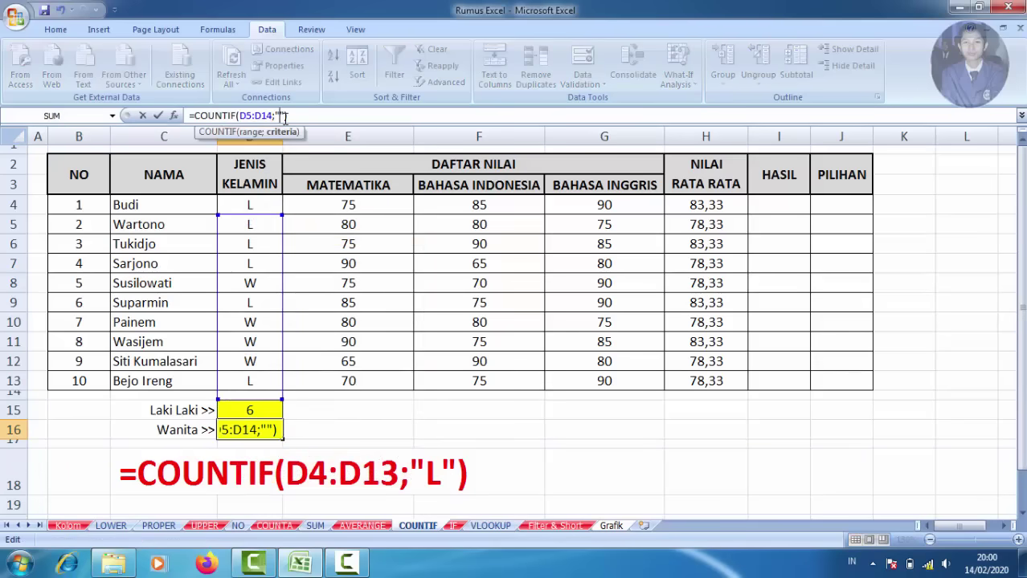
type("W")
key("BackSpace")
type("W")
key("Return")
Correct the D16 range to D4:D13 so the Wanita count shows 4
left_click(271, 424)
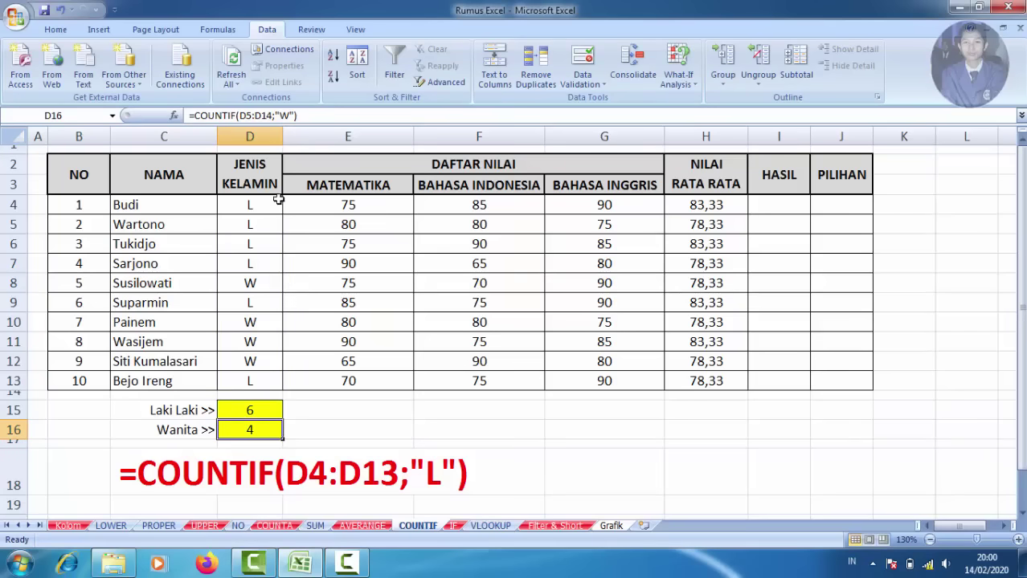
left_click(315, 116)
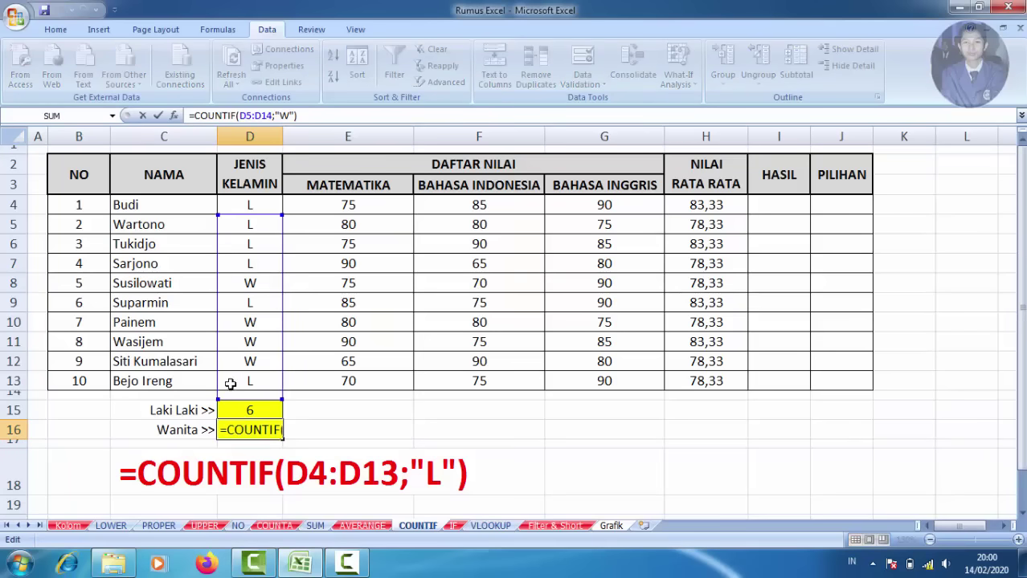
left_click_drag(283, 397, 284, 390)
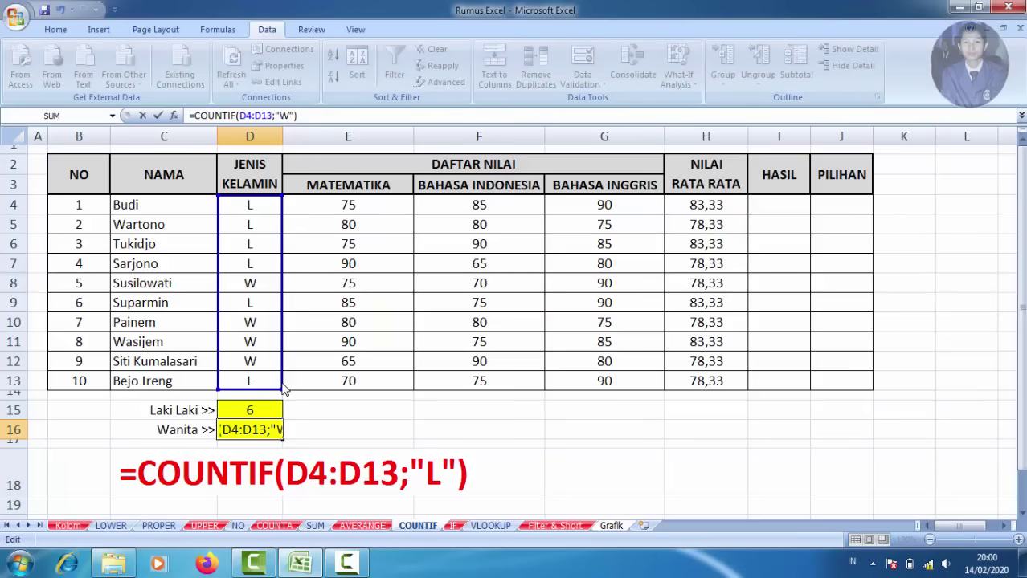
key("Return")
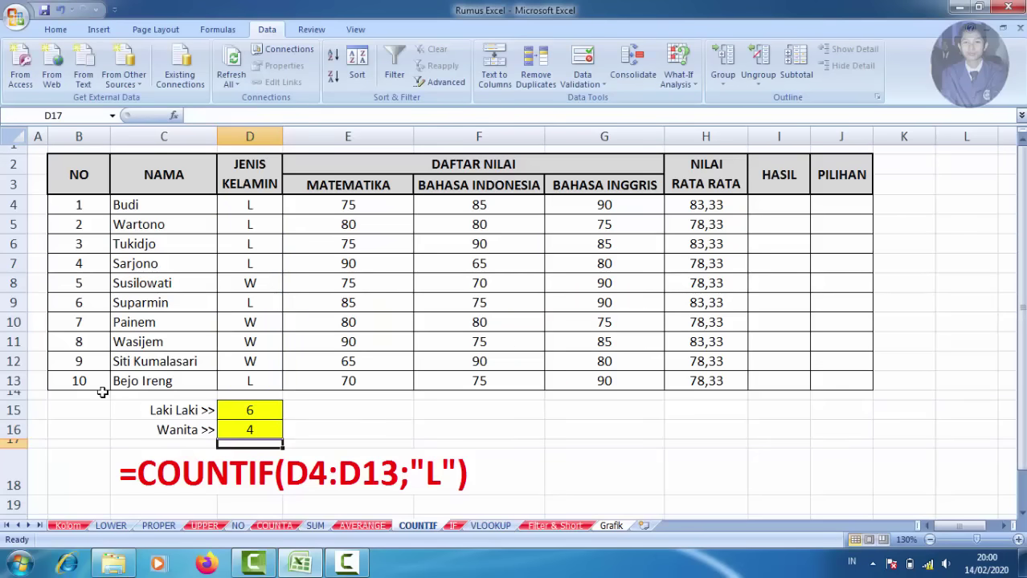
left_click(268, 423)
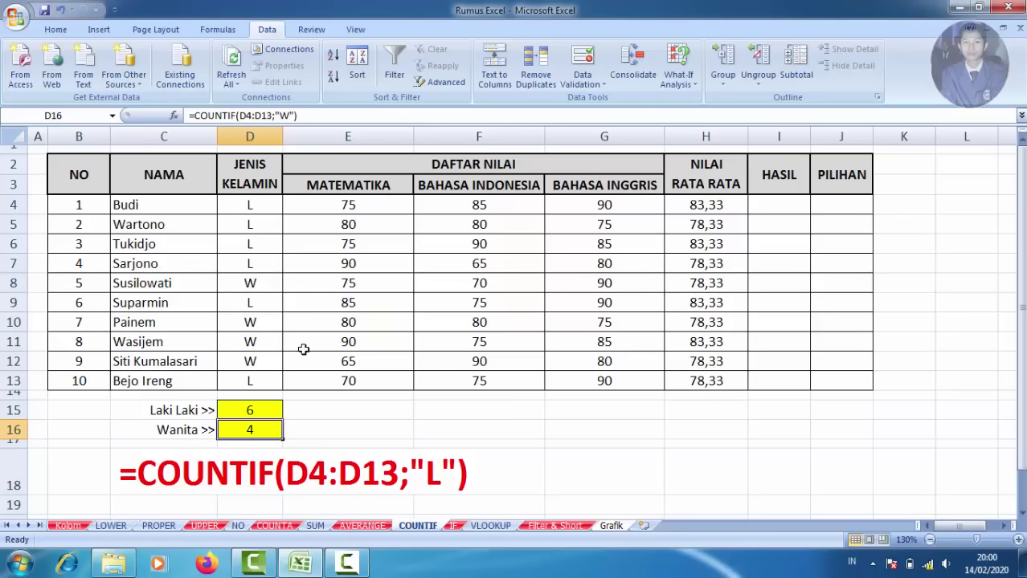
On the IF sheet, review the averages in H5:H14 and select HASIL cell I5
left_click(454, 526)
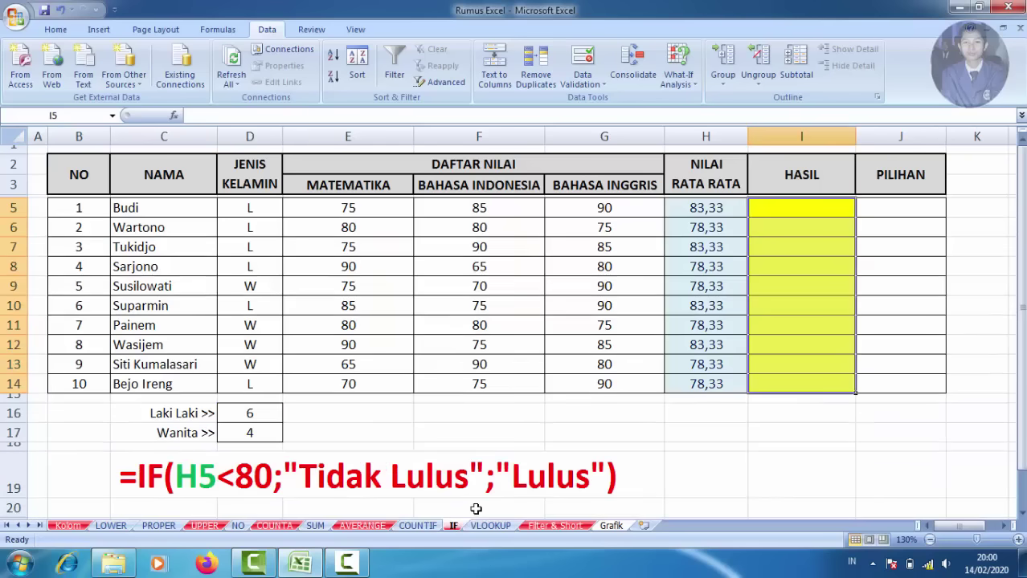
left_click(371, 434)
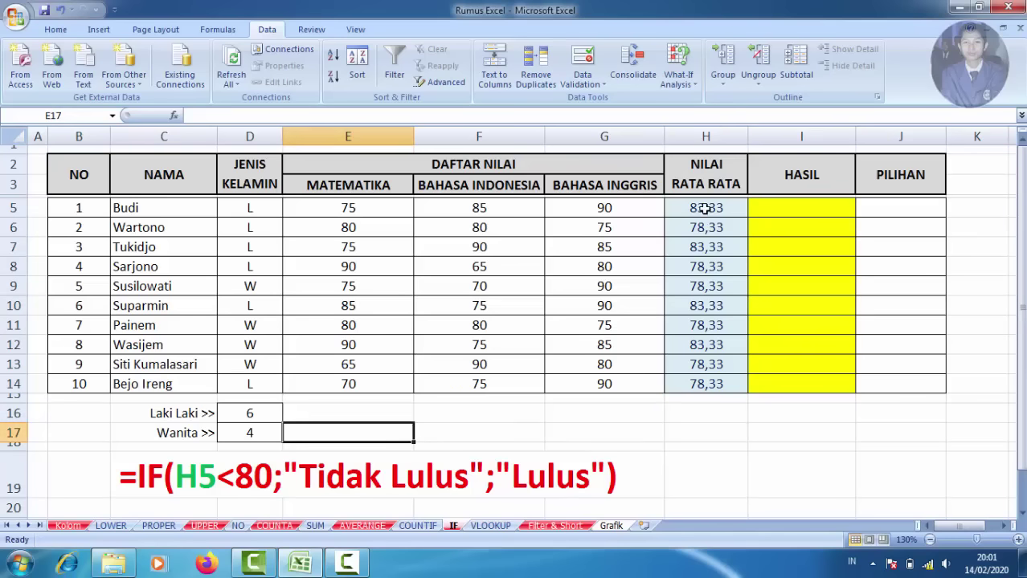
left_click_drag(703, 208, 700, 375)
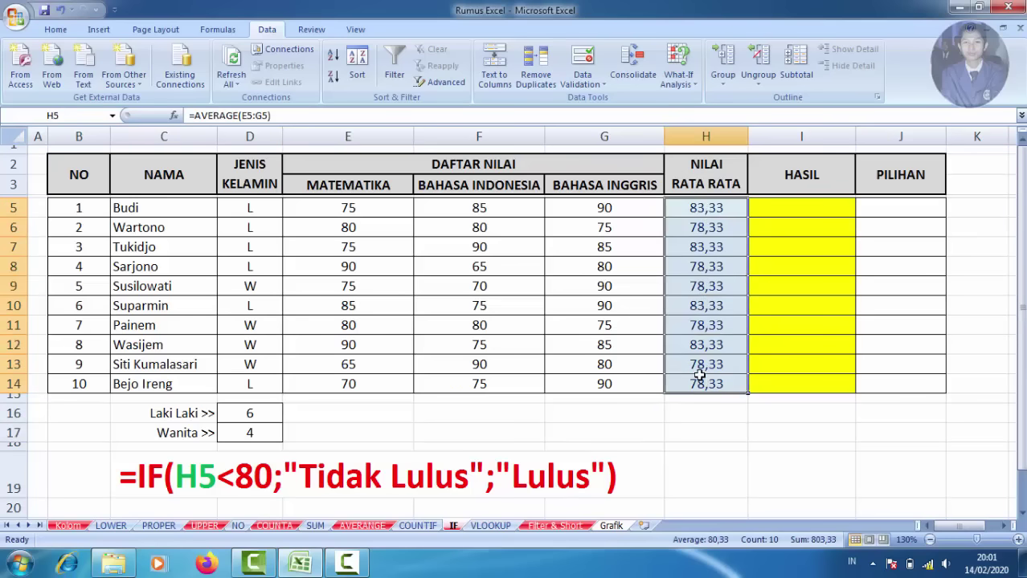
left_click(776, 208)
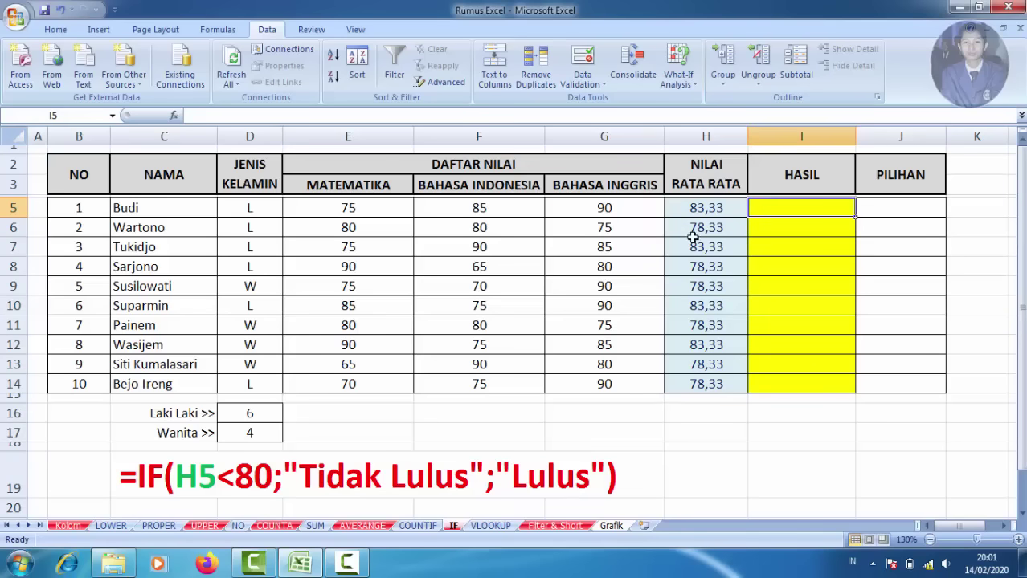
left_click_drag(689, 208, 687, 380)
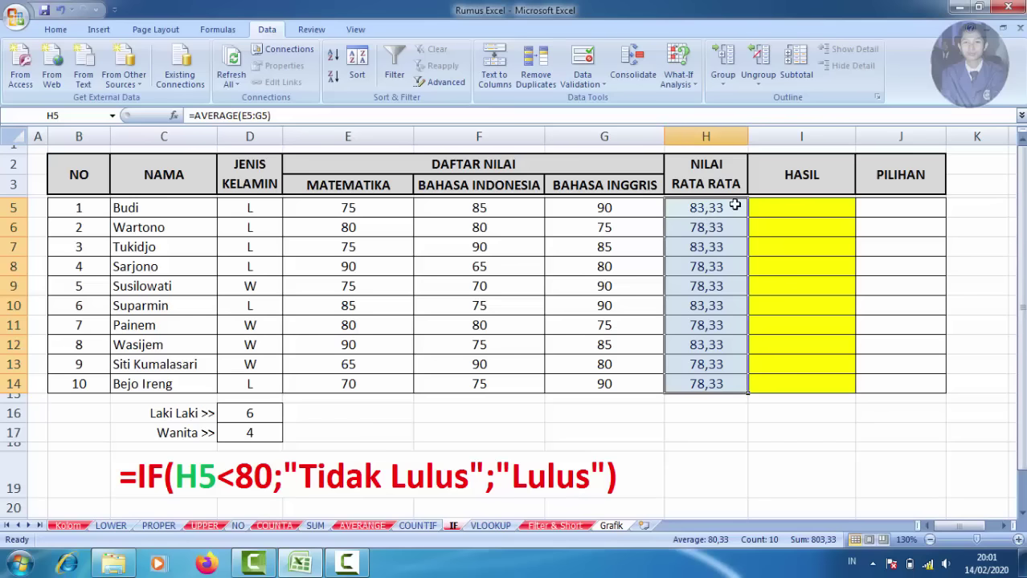
left_click(778, 211)
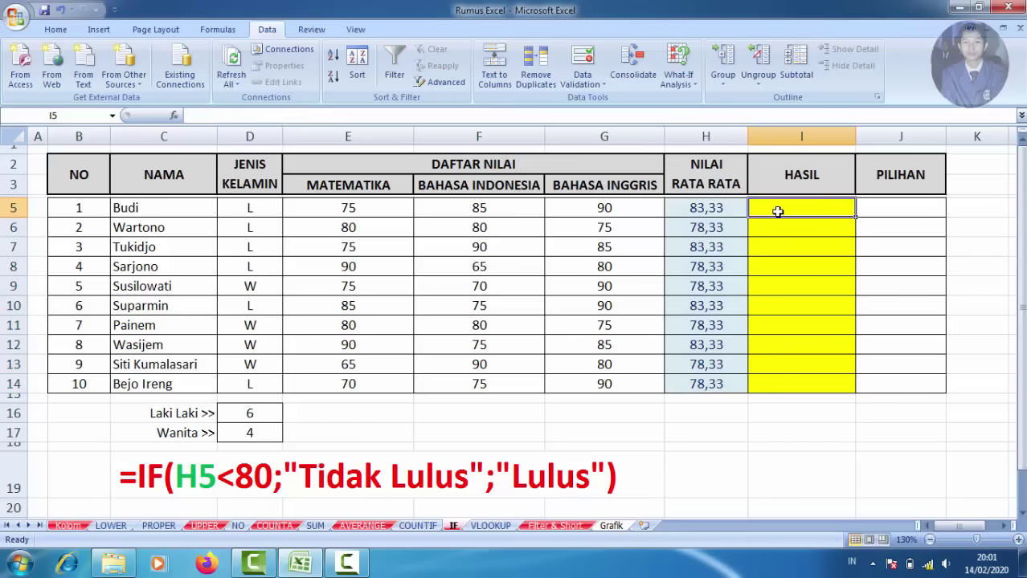
Enter =IF(H5<80;"Tidak Lulus";"Lulus") in cell I5
type("=i")
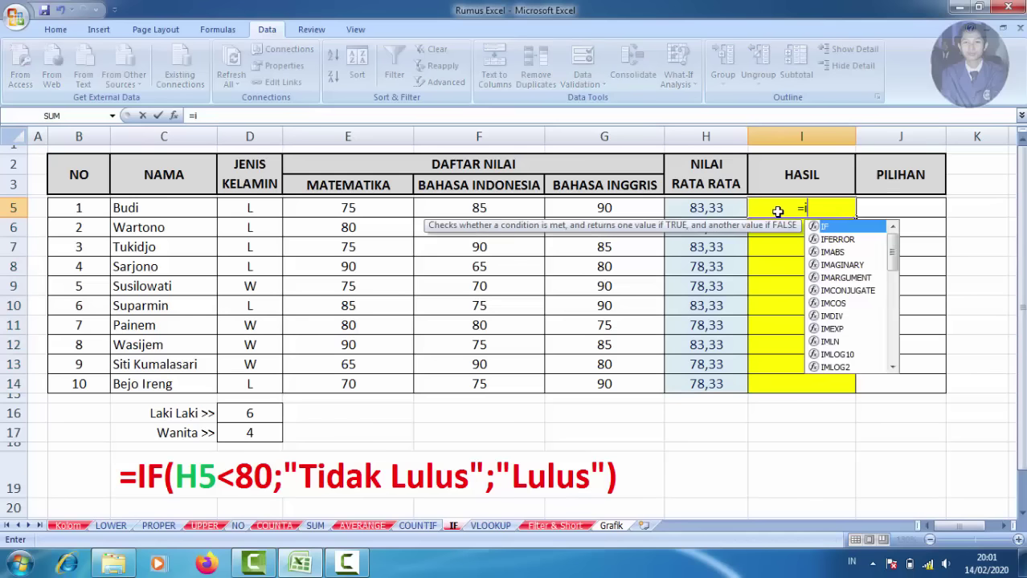
type("f")
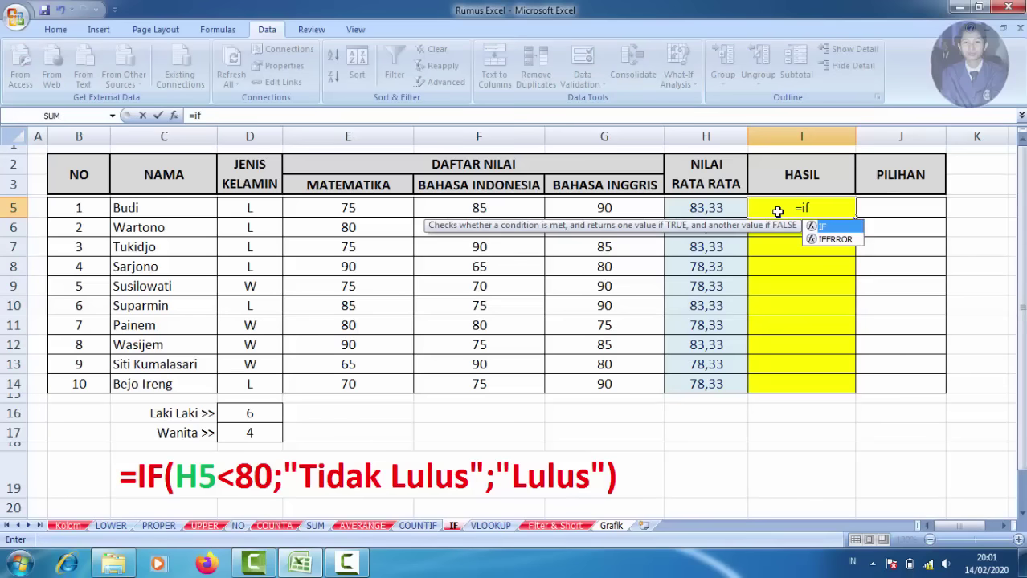
type("(")
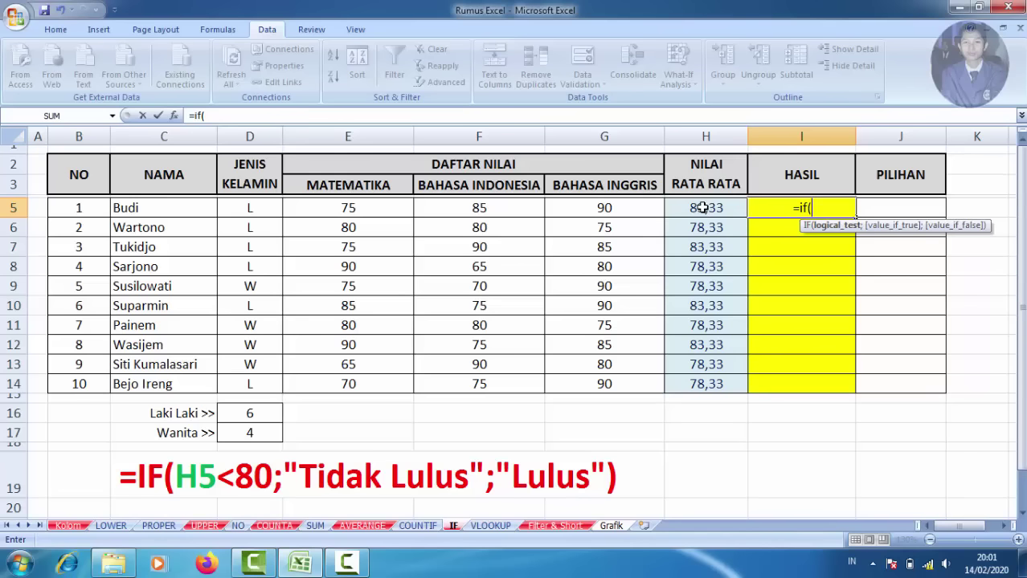
left_click(703, 207)
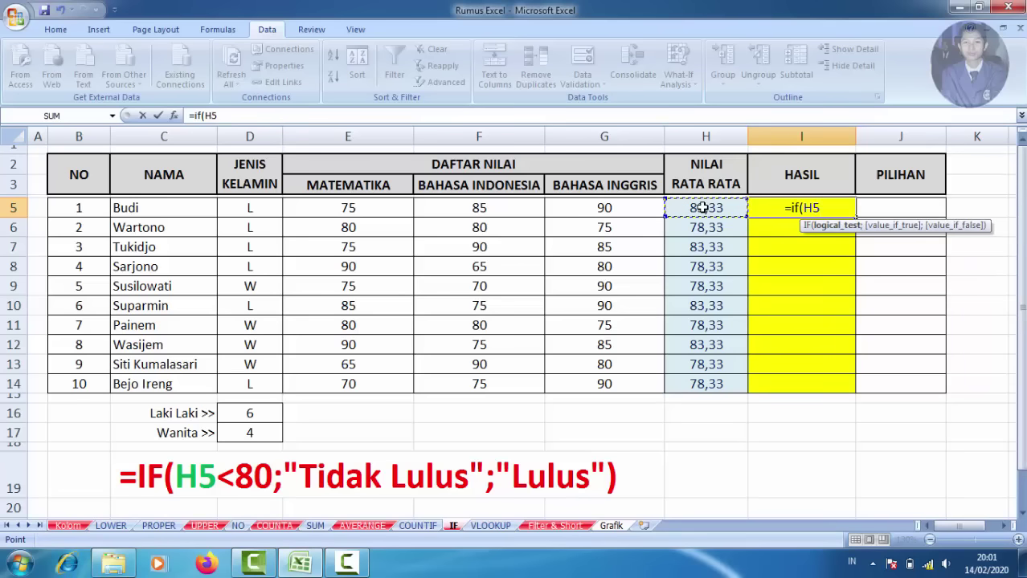
type("<8")
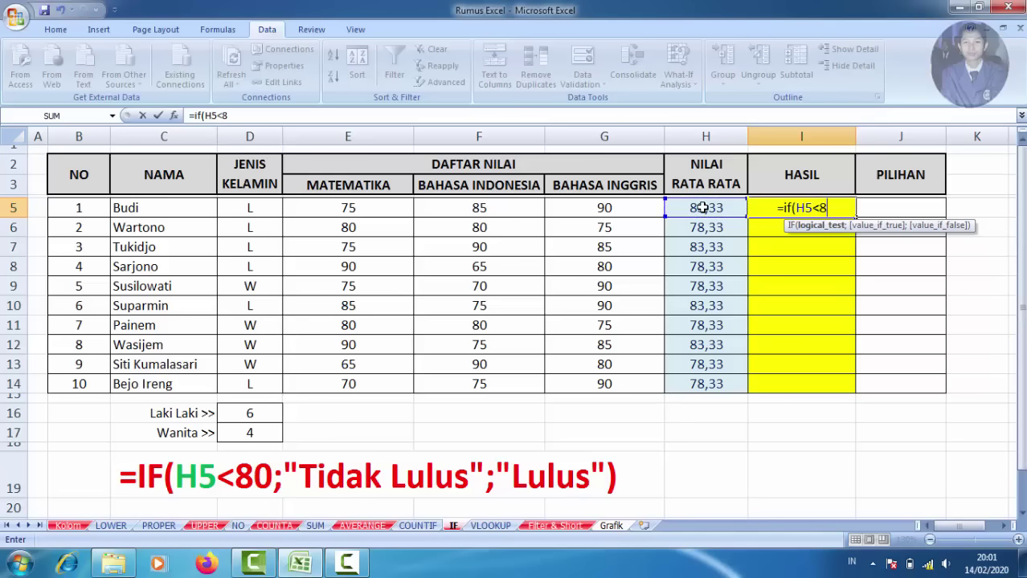
type("0")
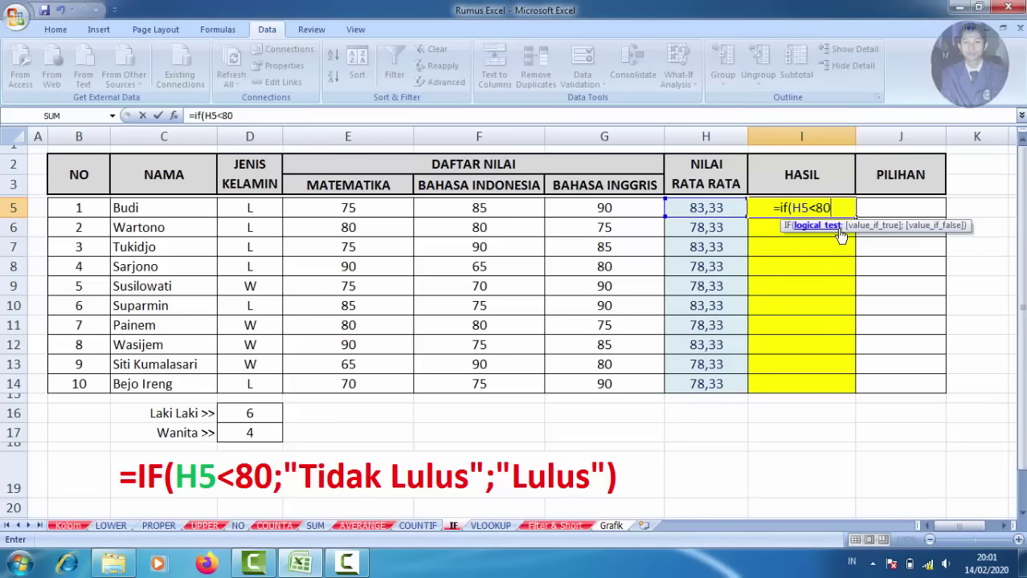
type(";")
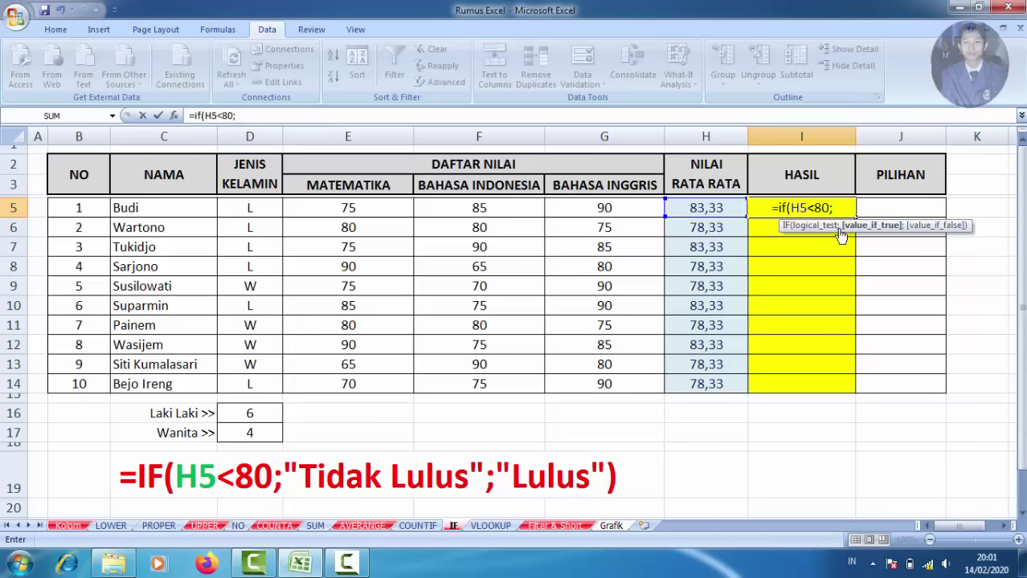
type("\"")
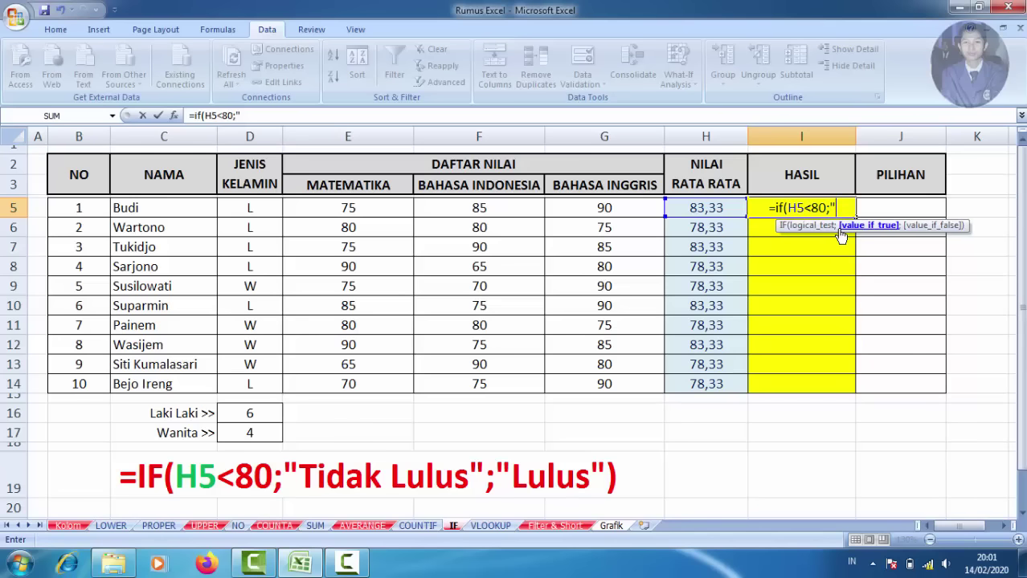
type("Tid")
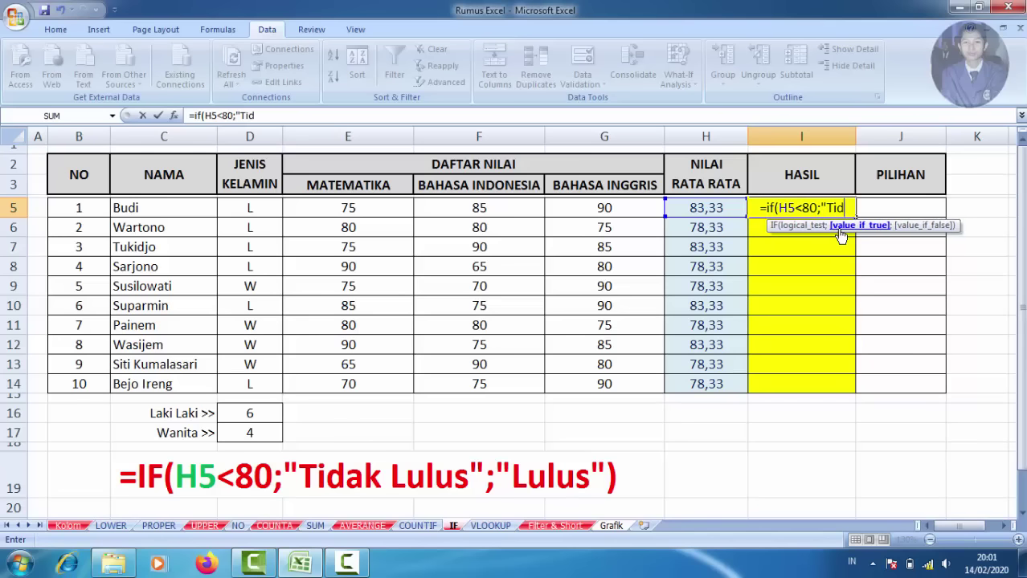
type("ak Lulus")
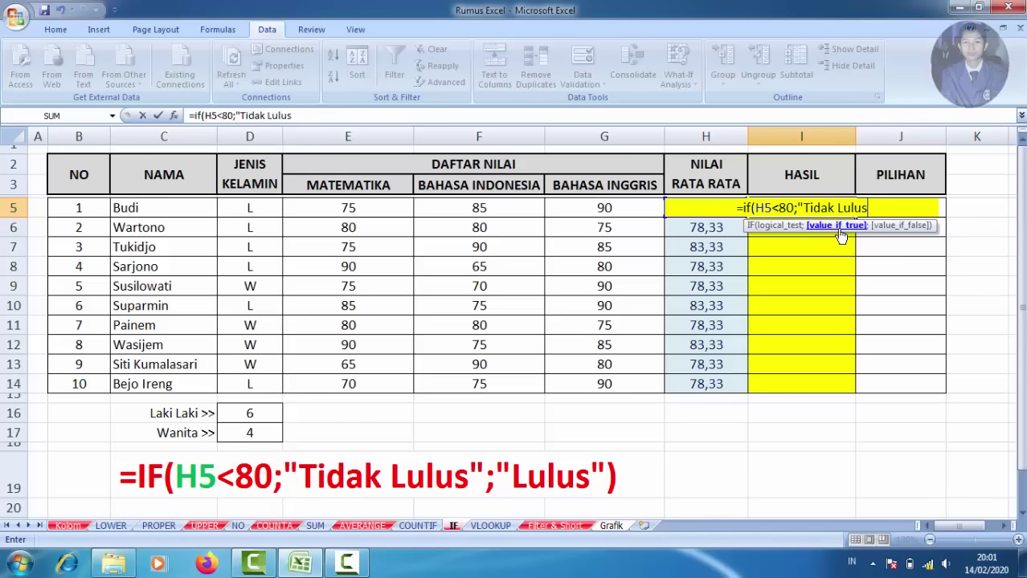
type("\"")
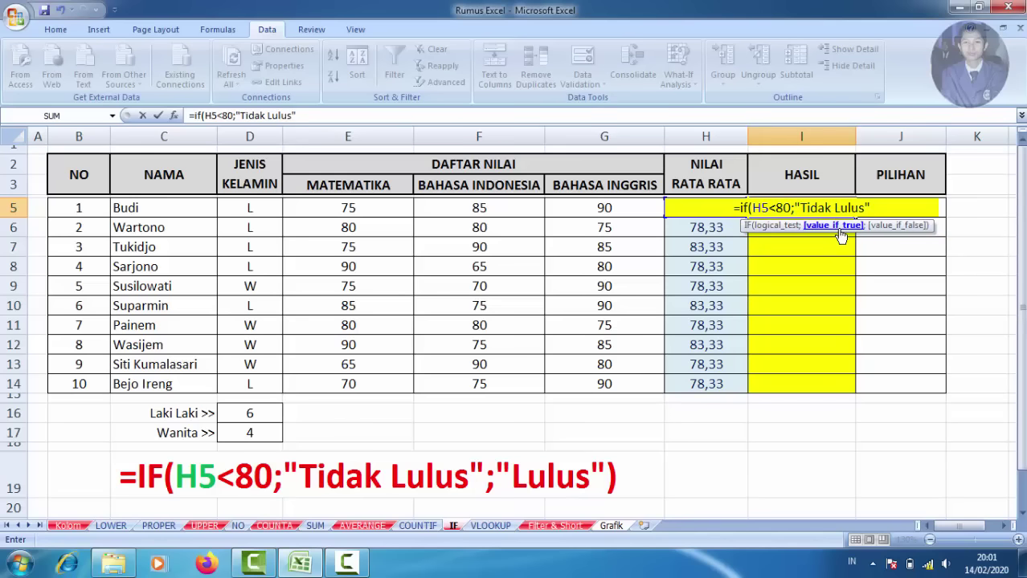
type(";")
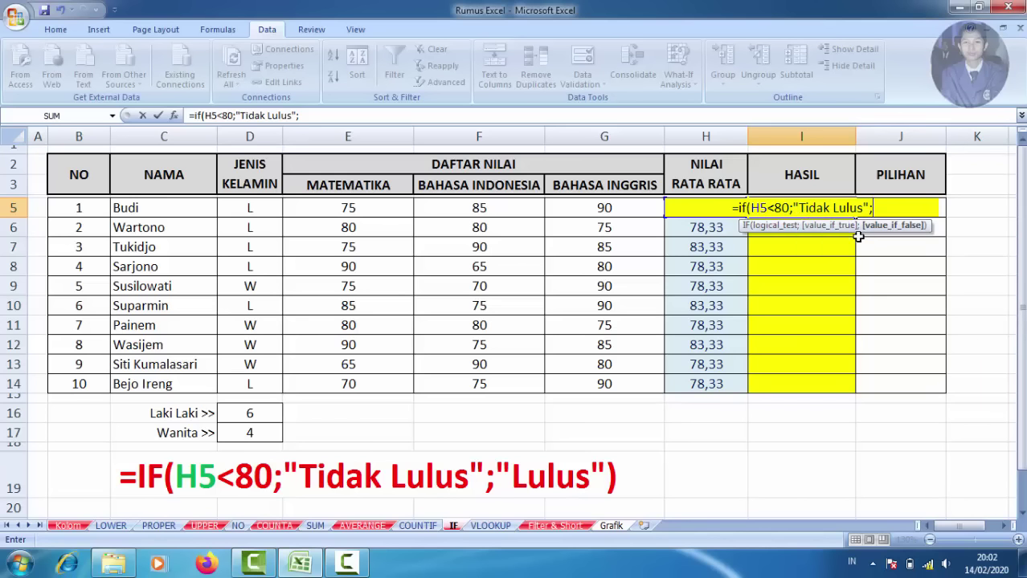
type("\"L")
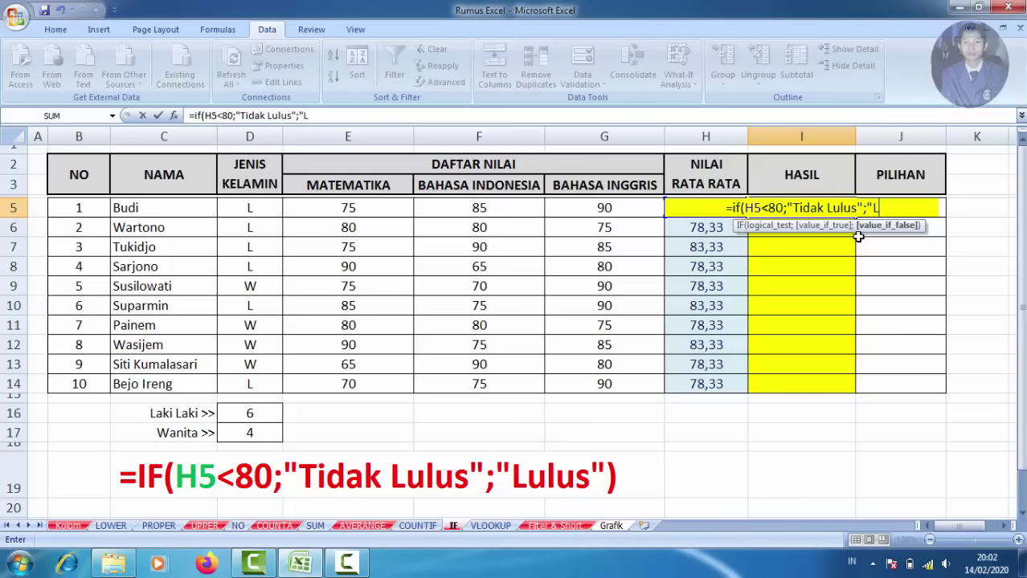
type("ulus")
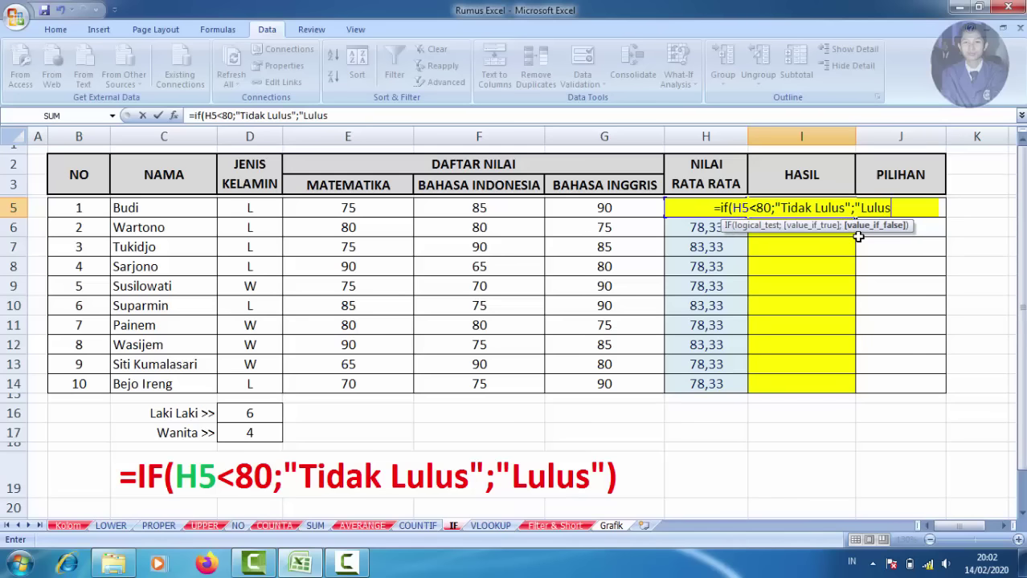
type("\")")
key("Return")
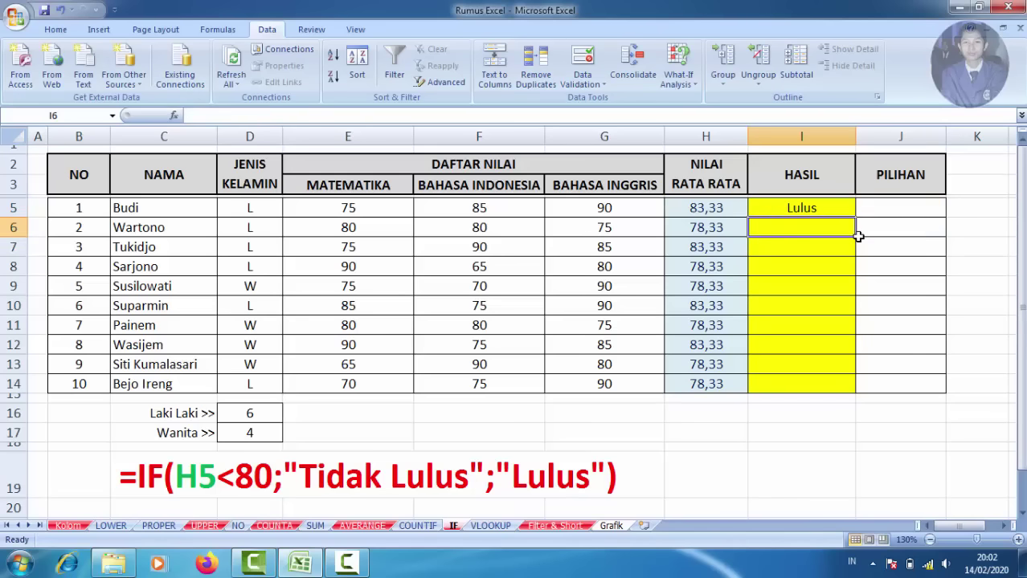
Fill the IF formula down to I14, check the copies, and move to the VLOOKUP sheet
left_click(803, 208)
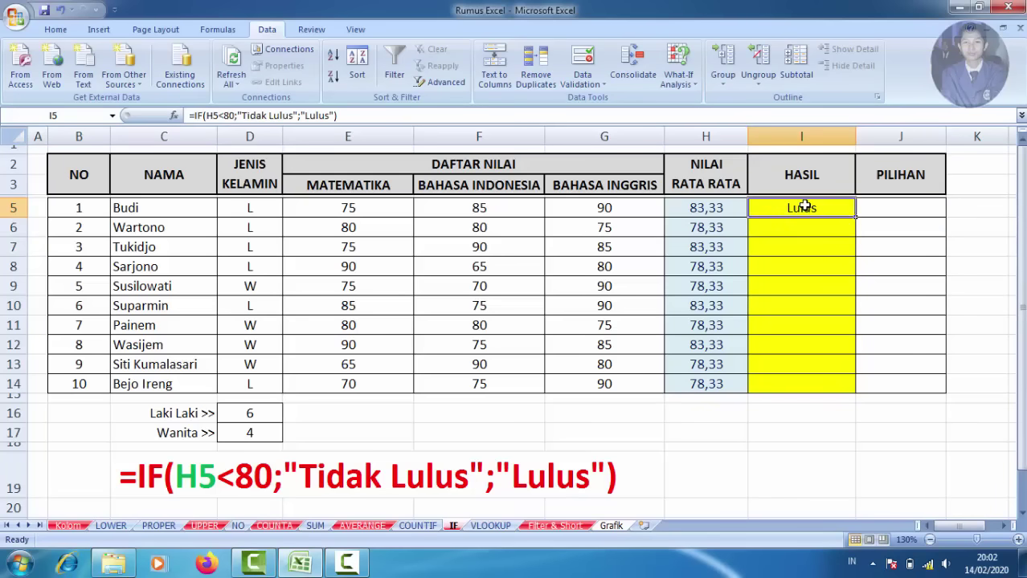
left_click_drag(856, 217, 859, 387)
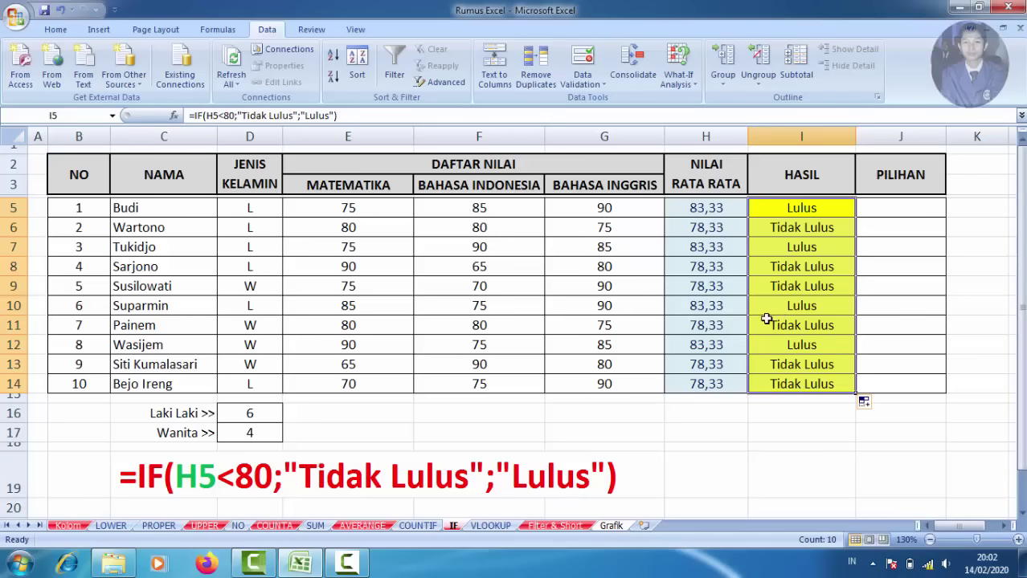
left_click(796, 228)
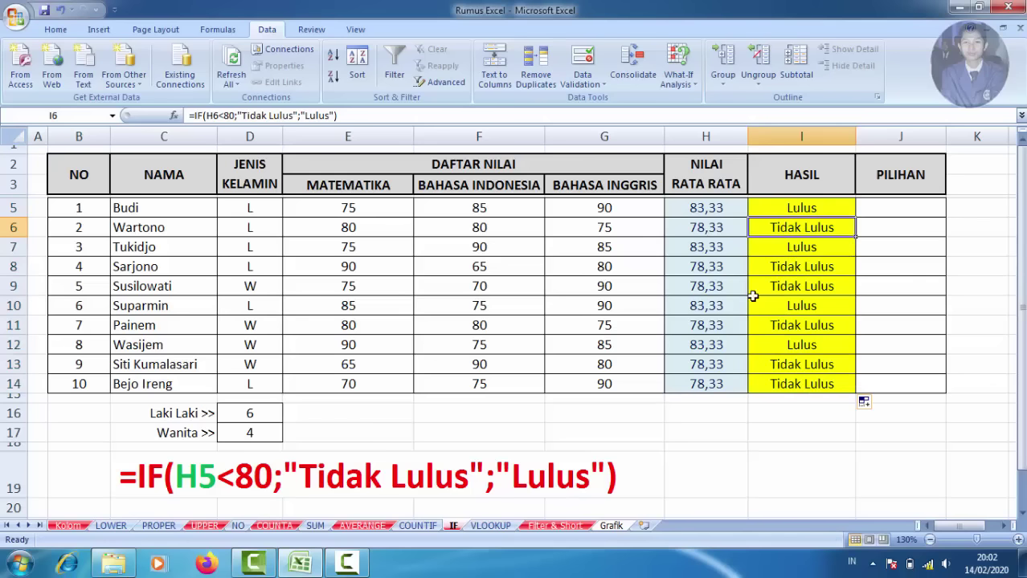
left_click(786, 266)
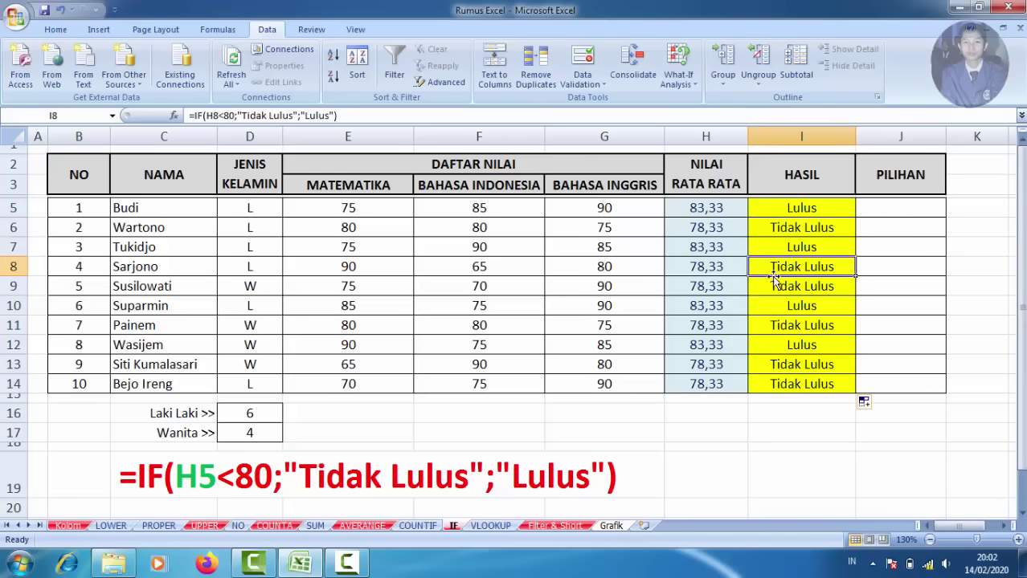
left_click(491, 528)
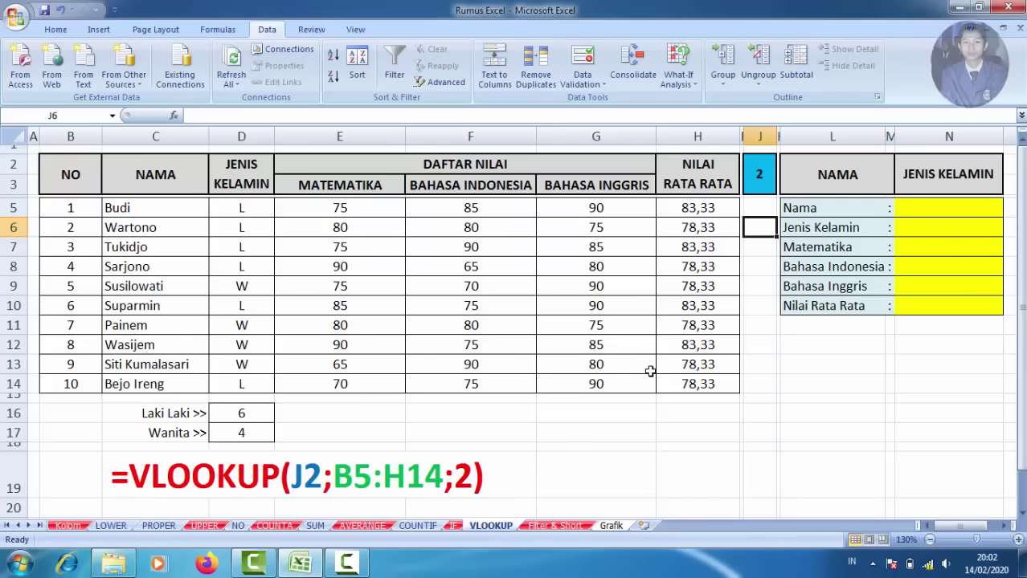
Check the lookup number in J2 and the Nama label, then select N5
left_click(760, 178)
type("2")
left_click(754, 211)
left_click(759, 177)
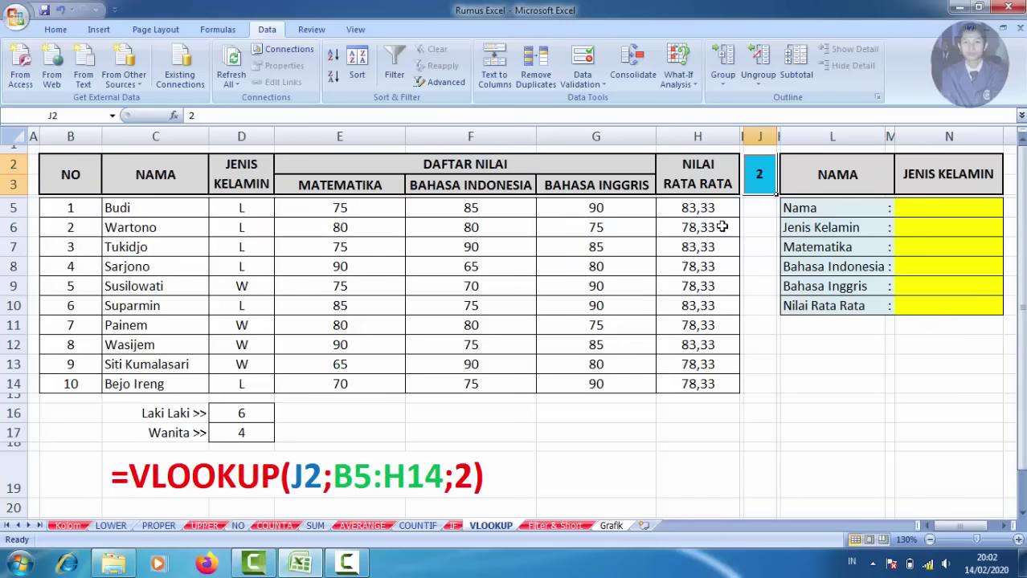
left_click(810, 212)
left_click(918, 210)
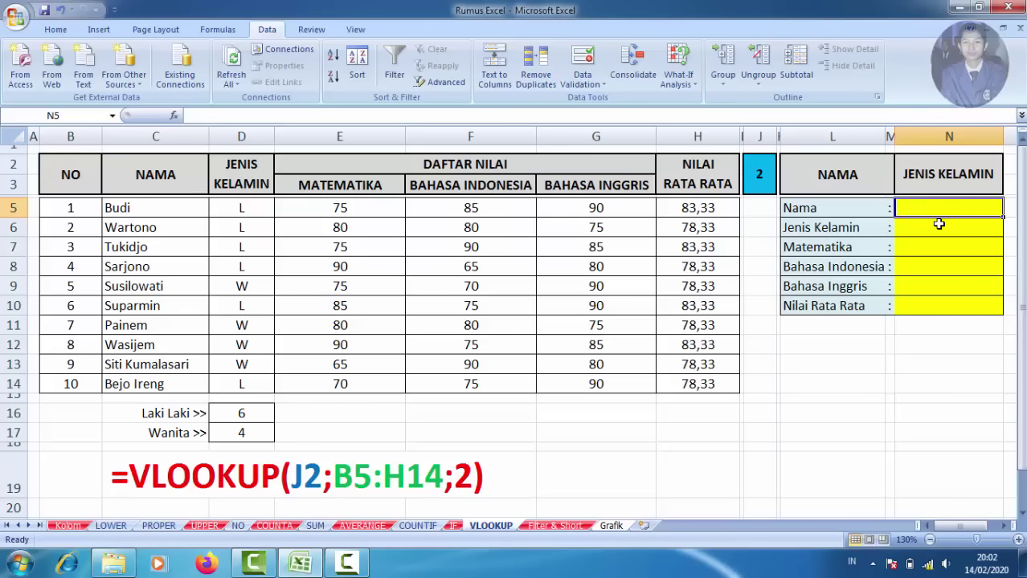
Enter =VLOOKUP(J2;B5:H14;2) in N5 so it returns Wartono
type("=V")
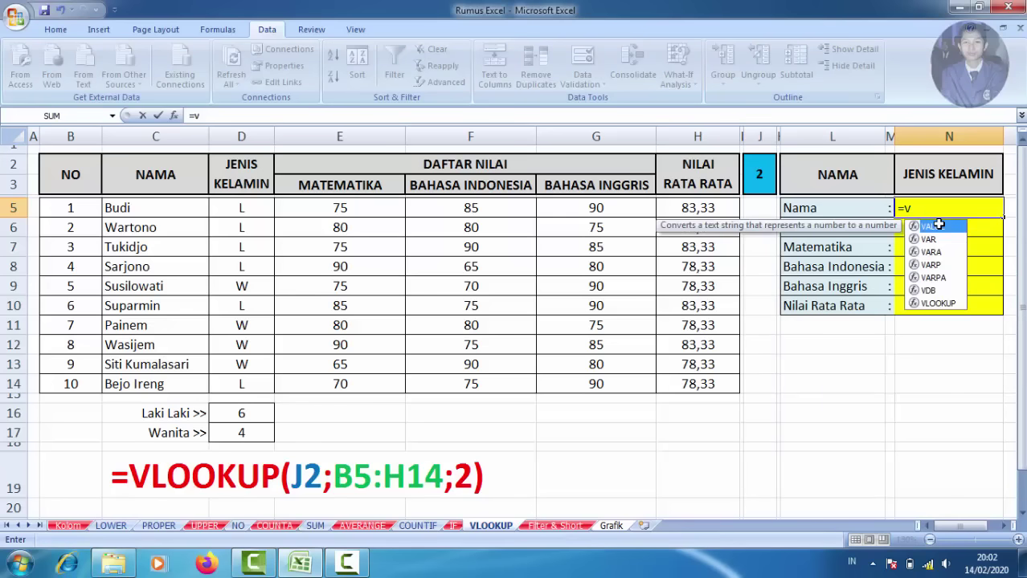
double_click(938, 303)
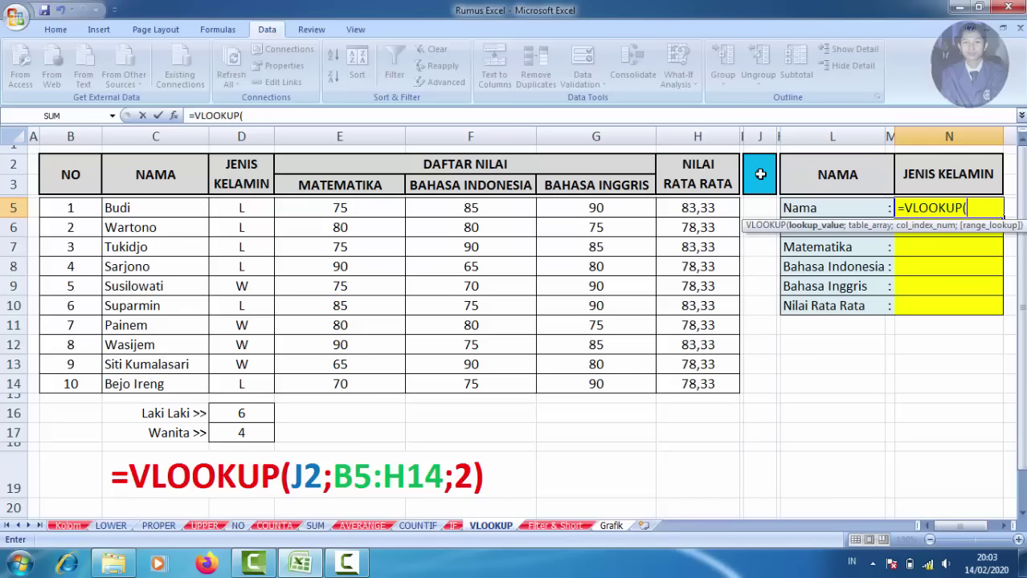
left_click(760, 175)
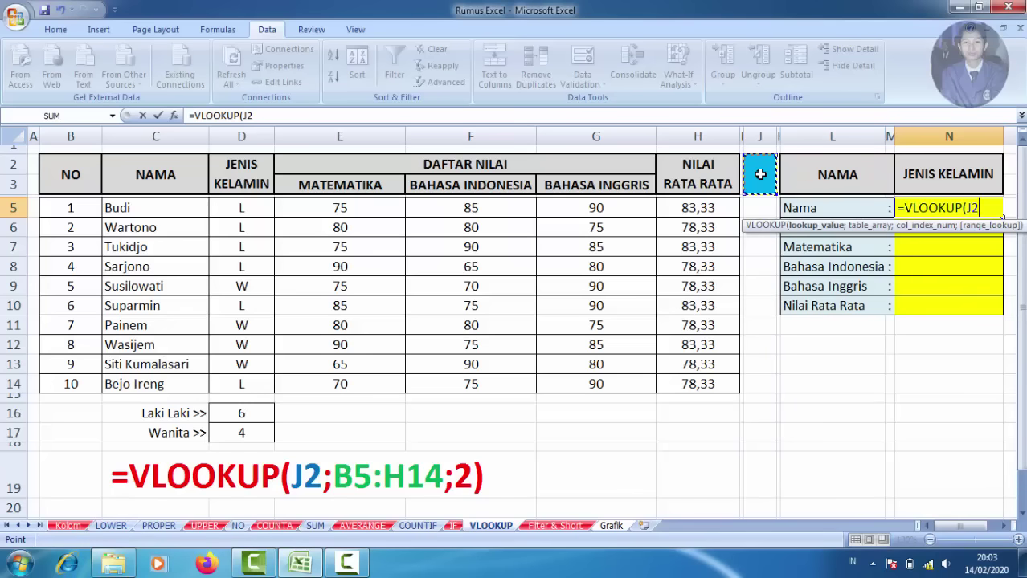
type(";")
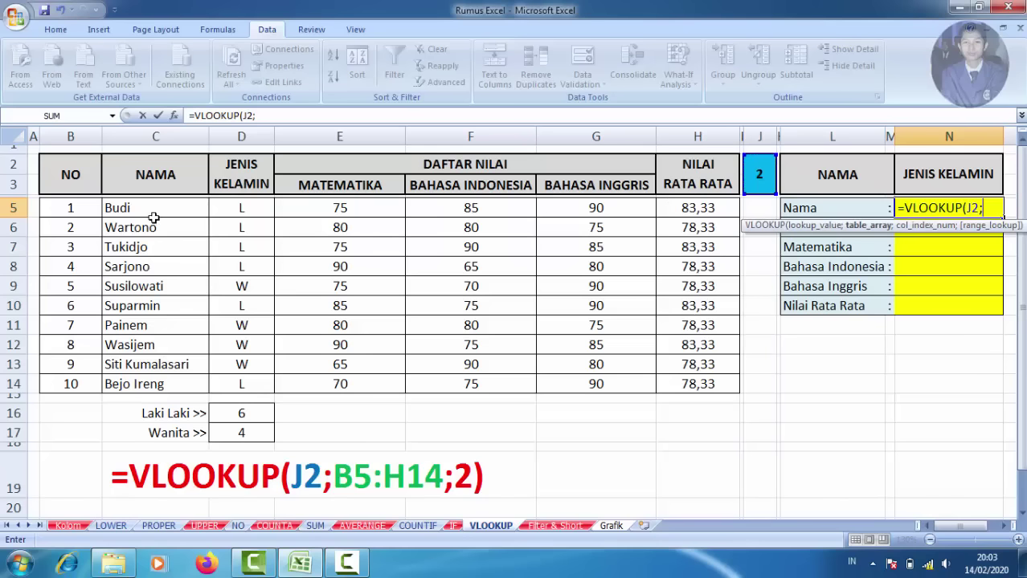
mouse_move(141, 209)
left_mouse_down()
mouse_move(249, 256)
mouse_move(218, 247)
left_mouse_up()
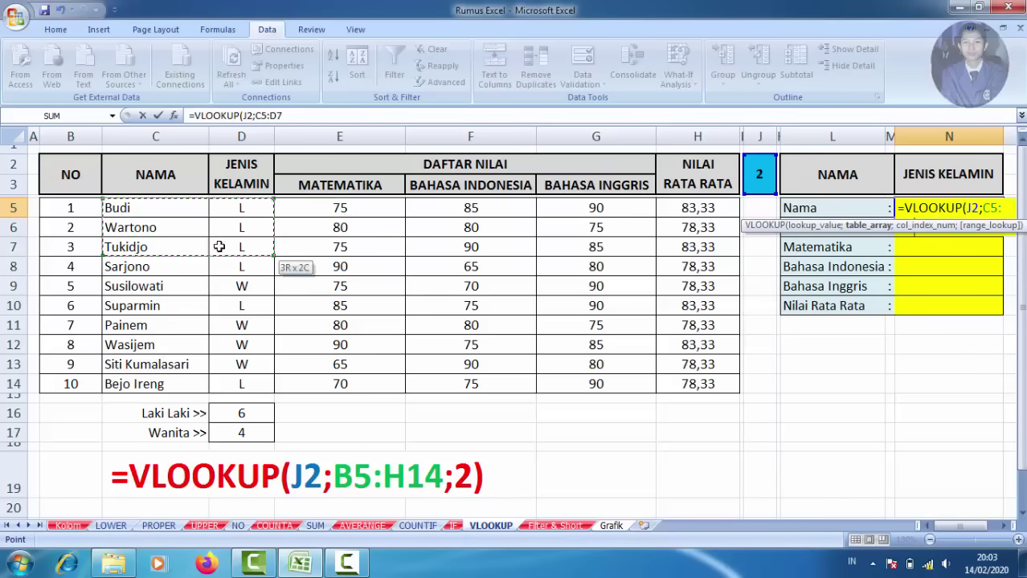
left_click_drag(218, 246, 687, 380)
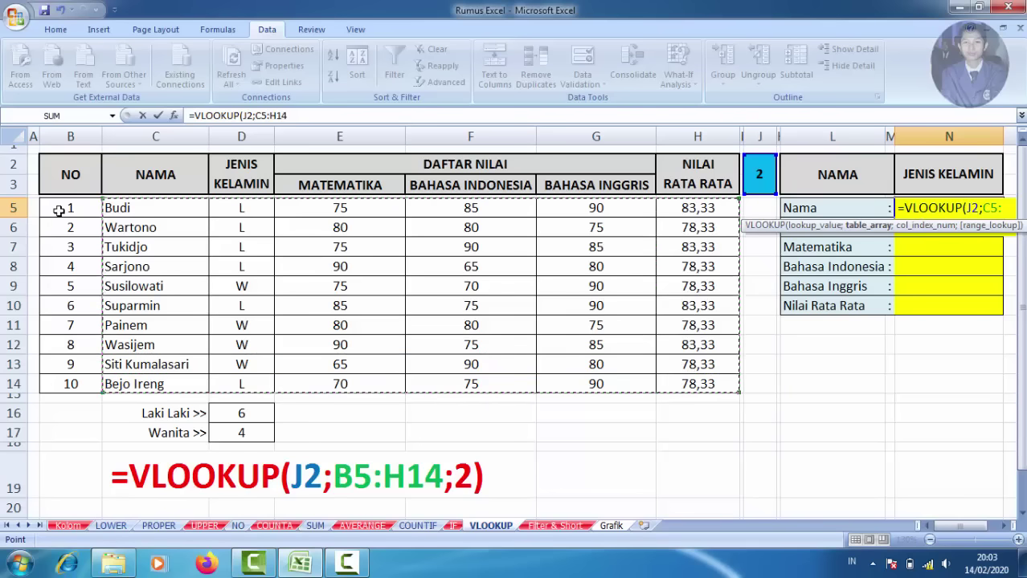
mouse_move(61, 209)
left_mouse_down()
mouse_move(494, 297)
mouse_move(700, 383)
left_mouse_up()
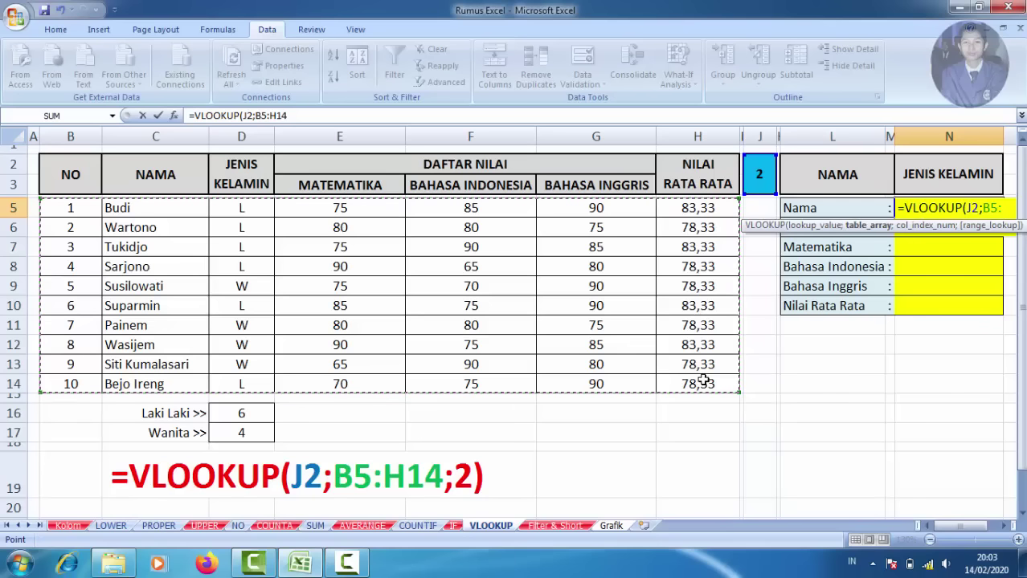
type(";")
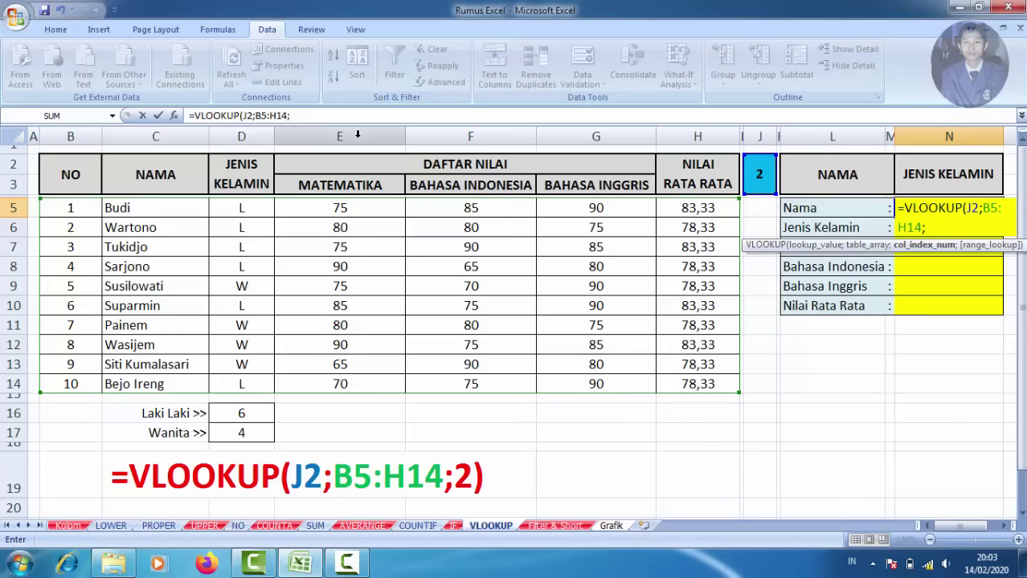
left_click(324, 117)
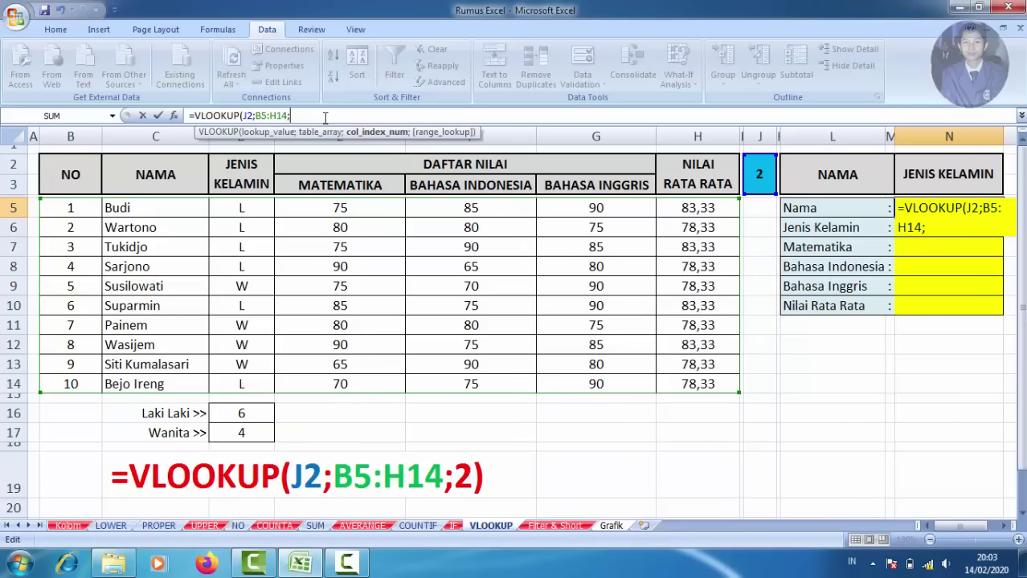
key("Return")
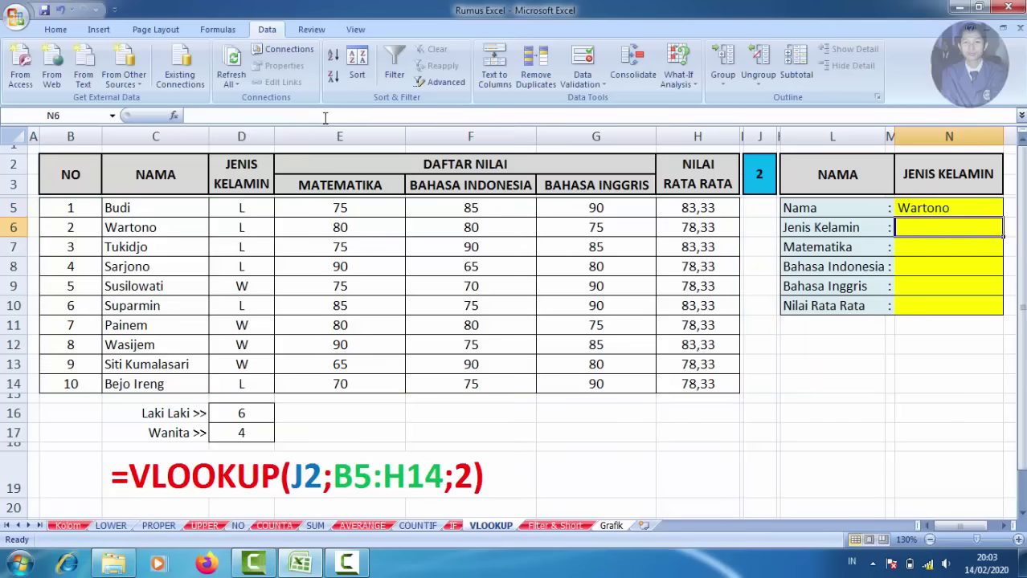
Review the name in C6 and the N5 lookup formula, then select N6
left_click(144, 228)
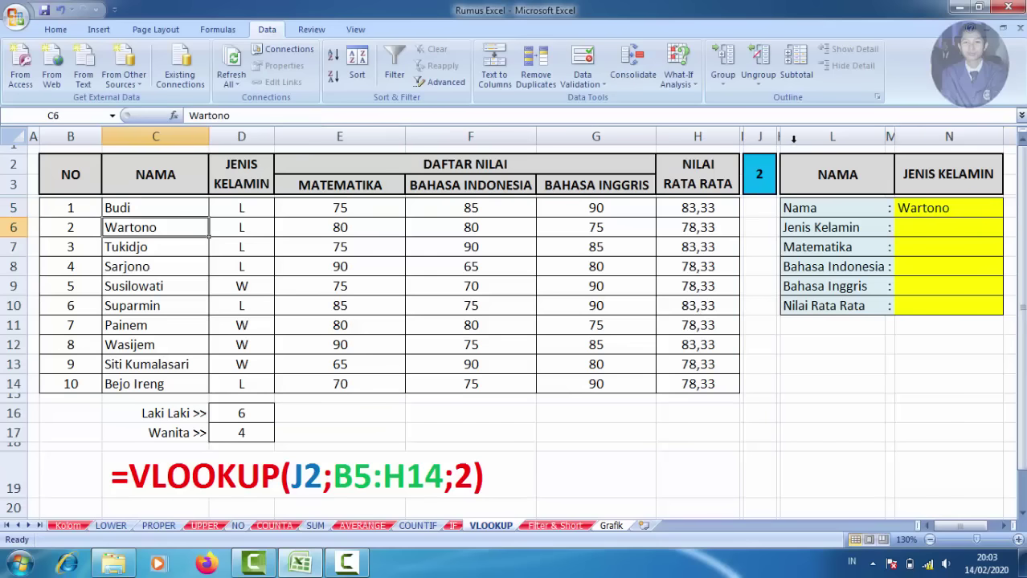
left_click(919, 232)
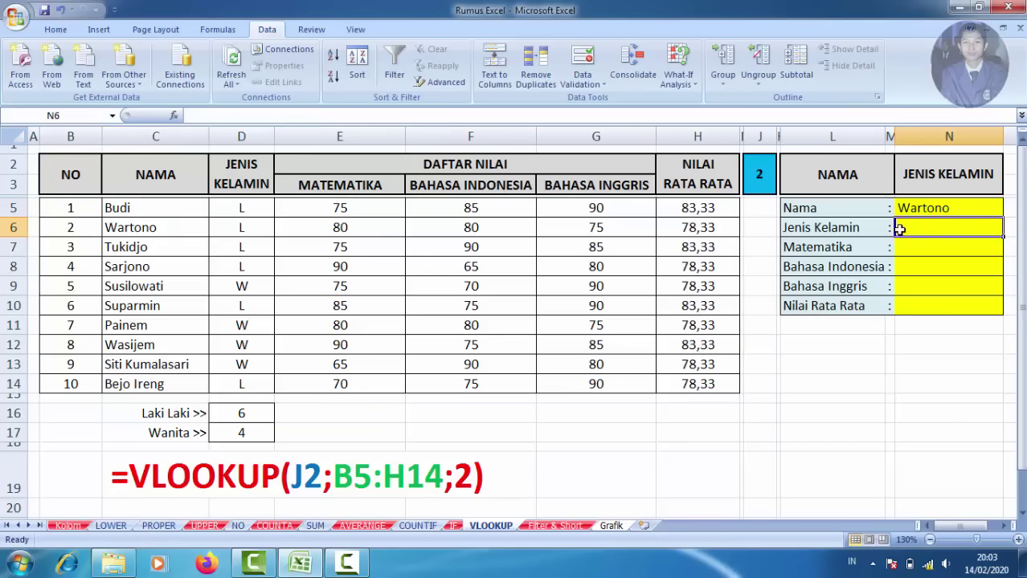
left_click(919, 210)
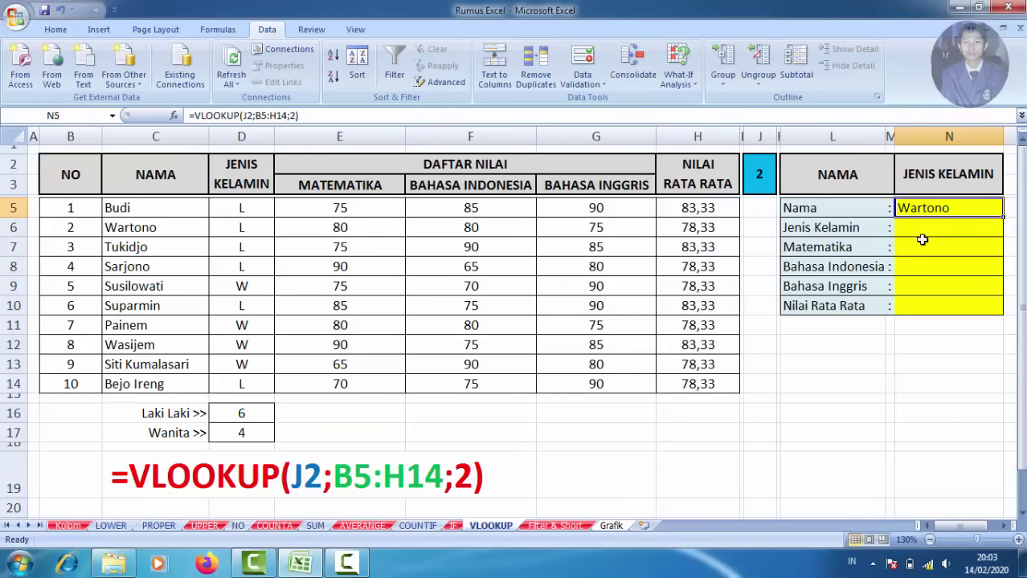
left_click(912, 228)
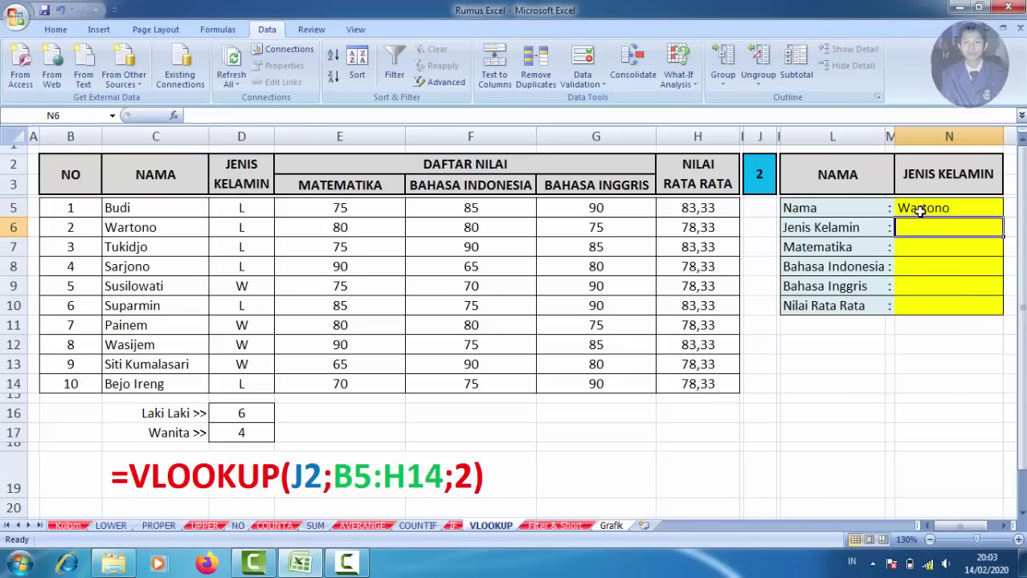
left_click(919, 211)
left_click(922, 228)
Enter =VLOOKUP(J2;B5:H14;3) in N6 so it returns L
type("=")
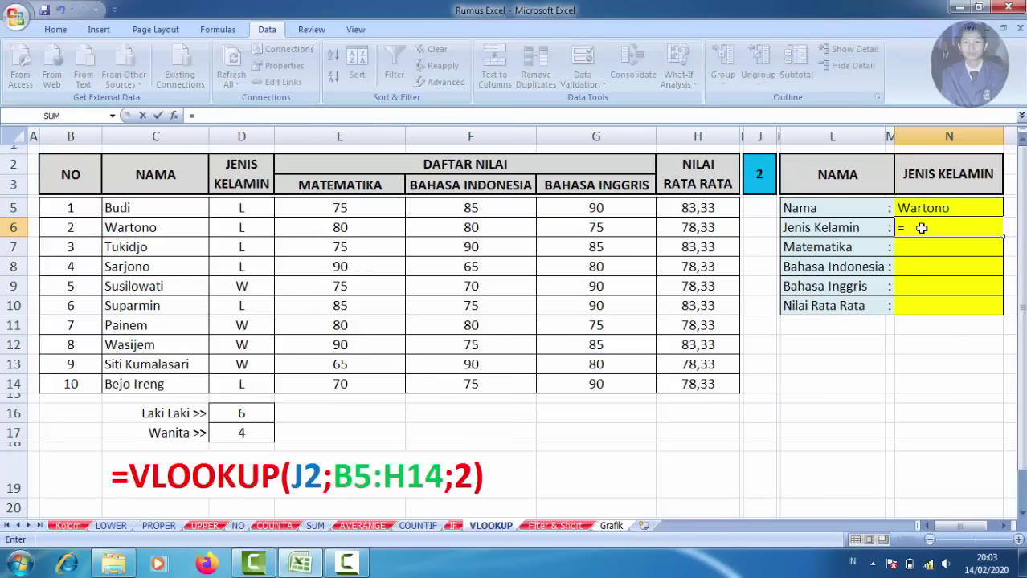
type("v")
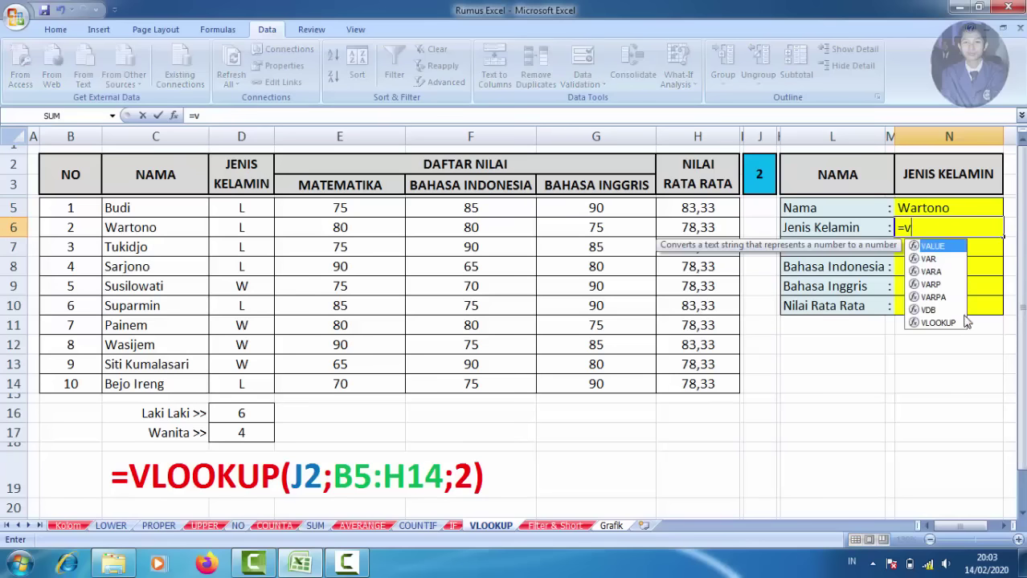
double_click(945, 323)
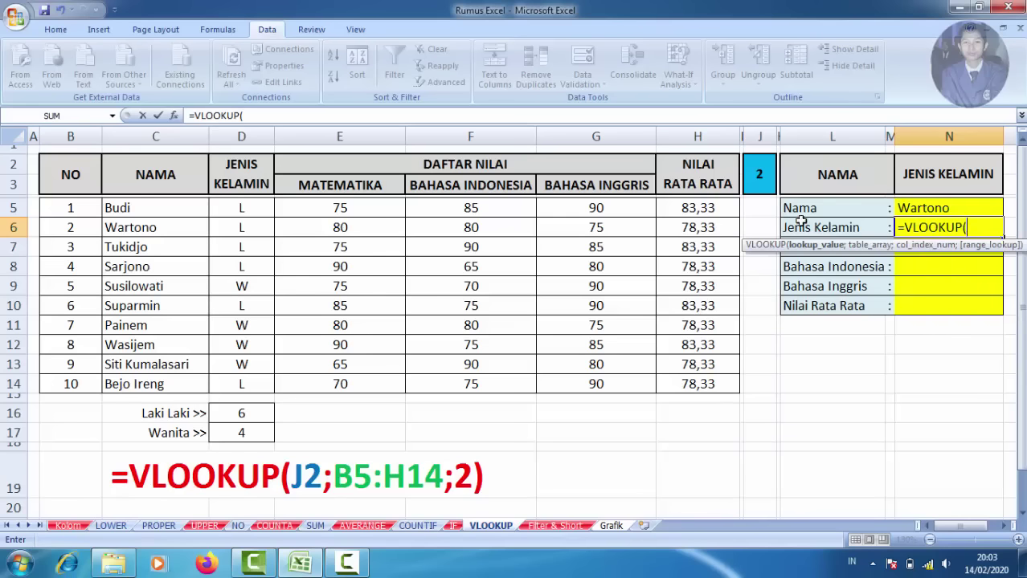
left_click(762, 179)
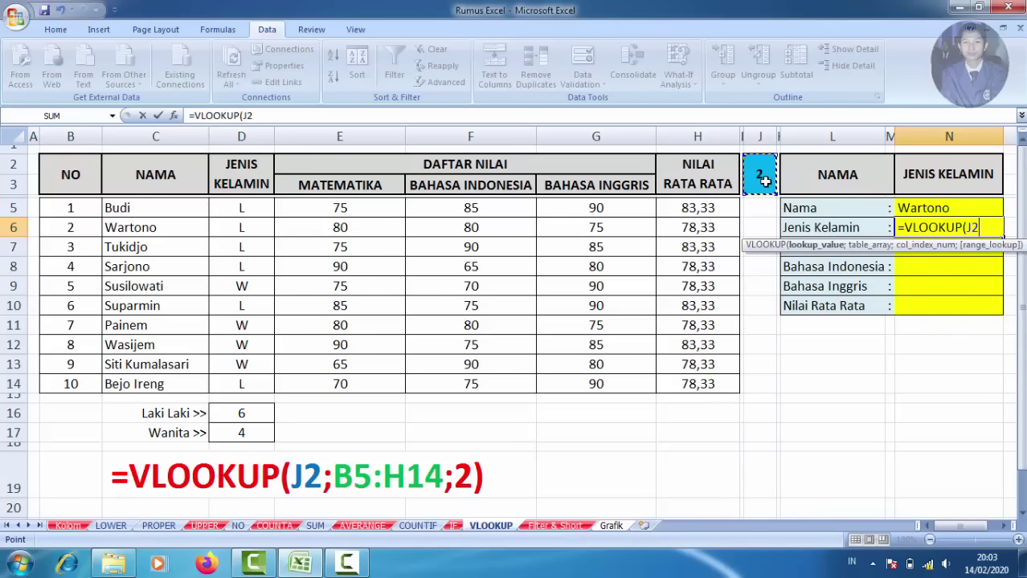
type(";")
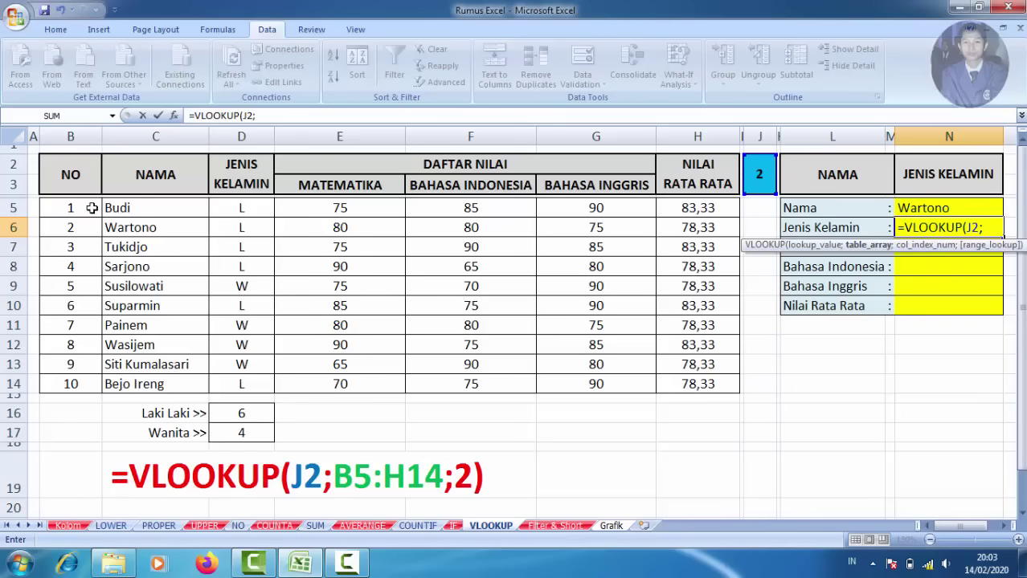
mouse_move(87, 209)
left_mouse_down()
mouse_move(681, 366)
mouse_move(700, 385)
left_mouse_up()
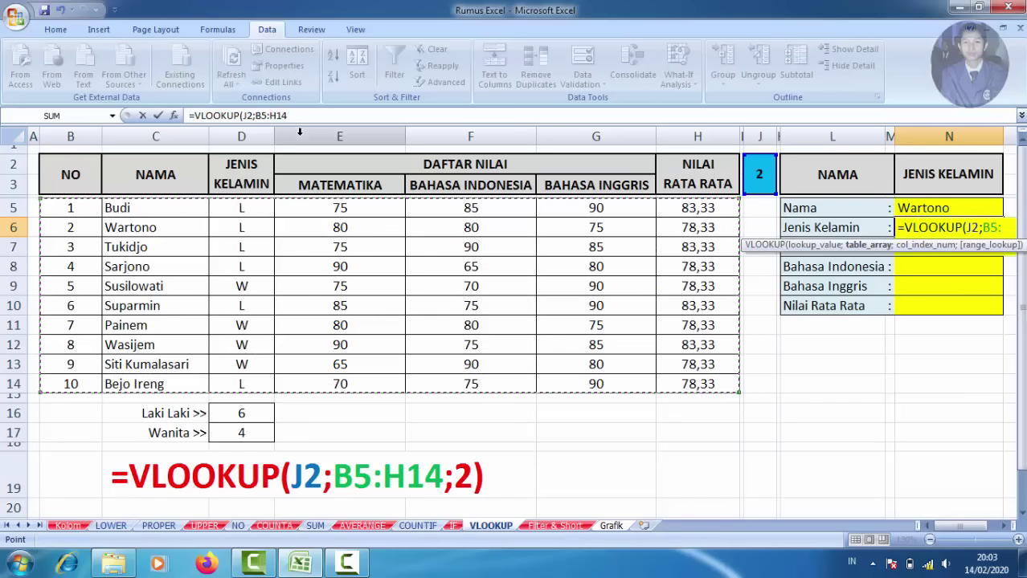
left_click(300, 116)
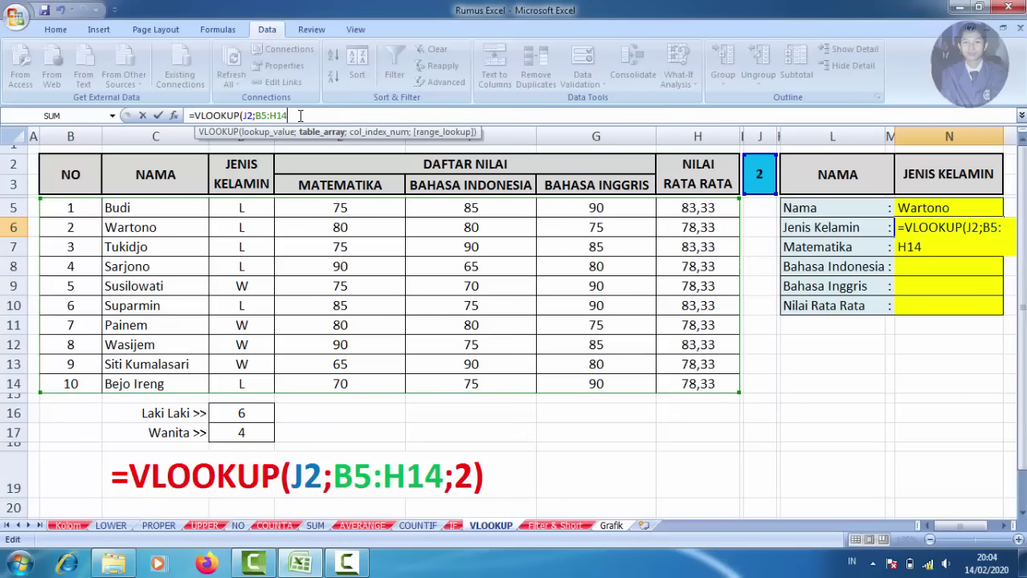
type(";3")
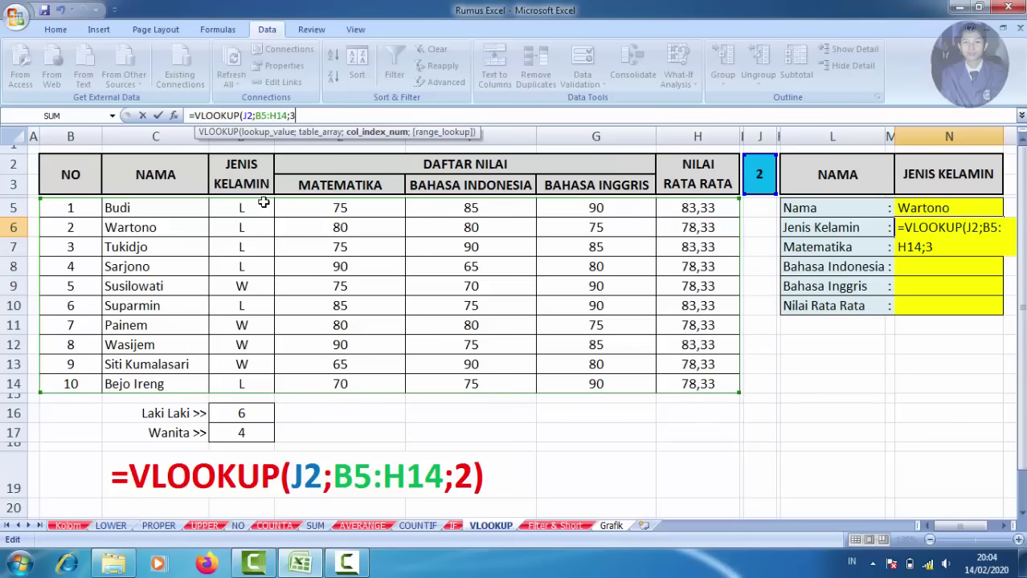
key("Return")
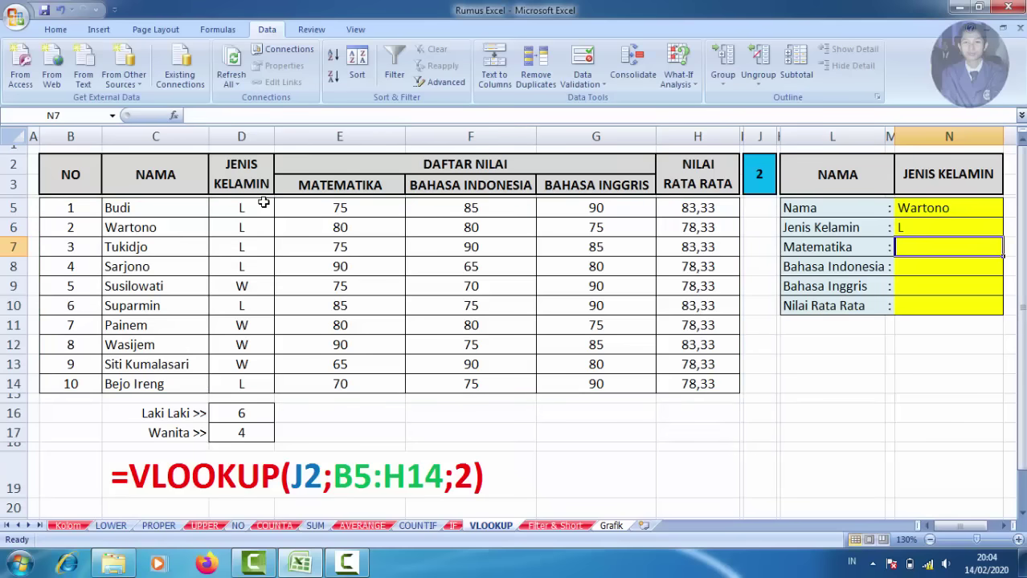
Make N6's lookup references absolute, $J$2 and $B$5:$H$14, using F4
left_click(906, 230)
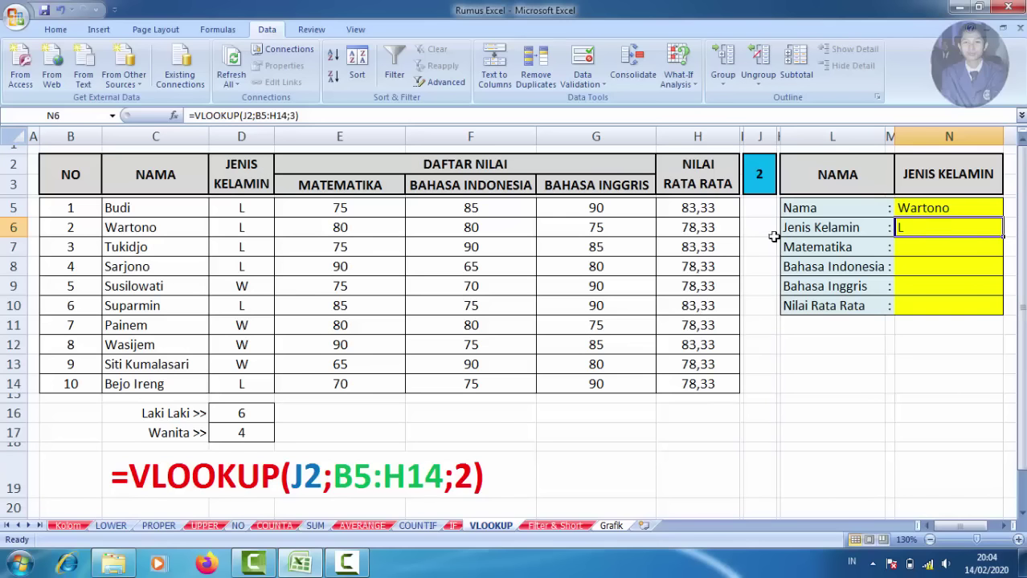
left_click(244, 118)
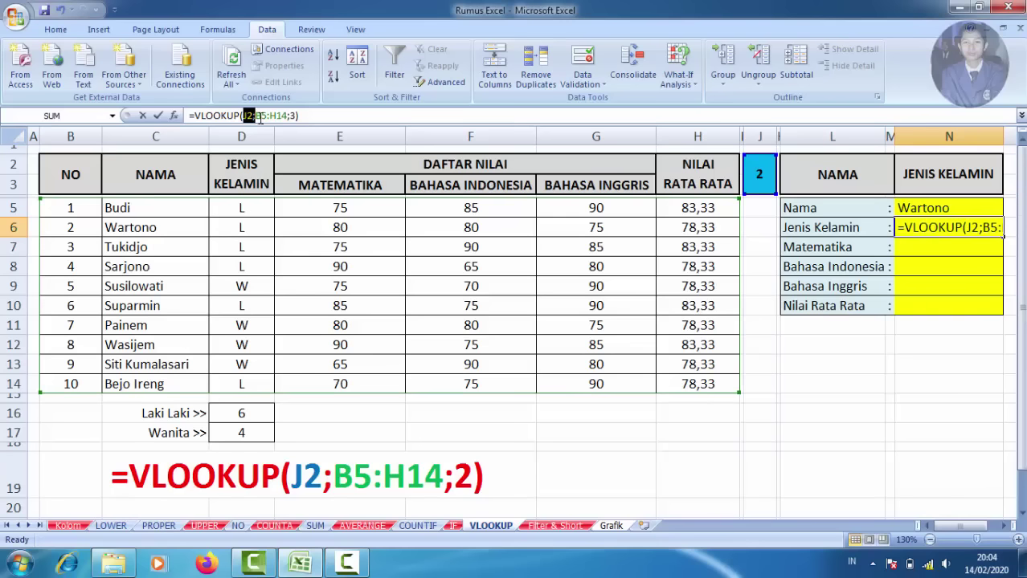
left_click_drag(259, 118, 255, 121)
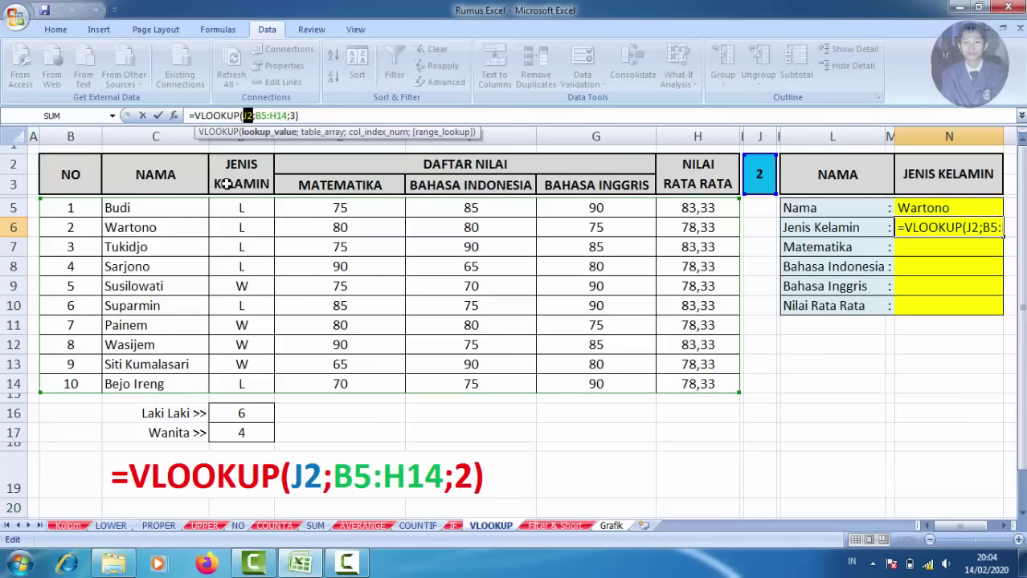
key("F4")
left_click(267, 117)
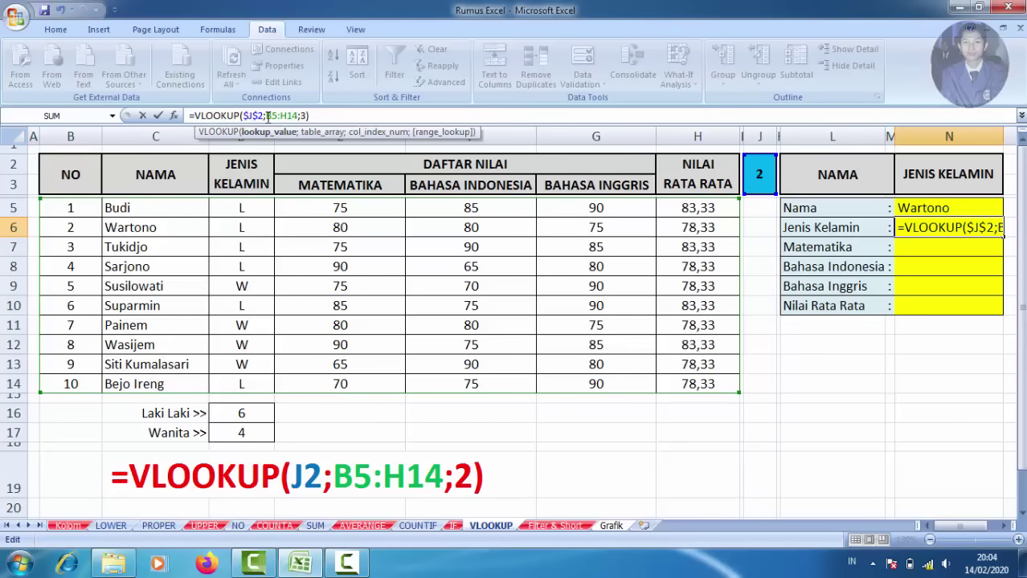
left_click_drag(267, 116, 297, 116)
key("F4")
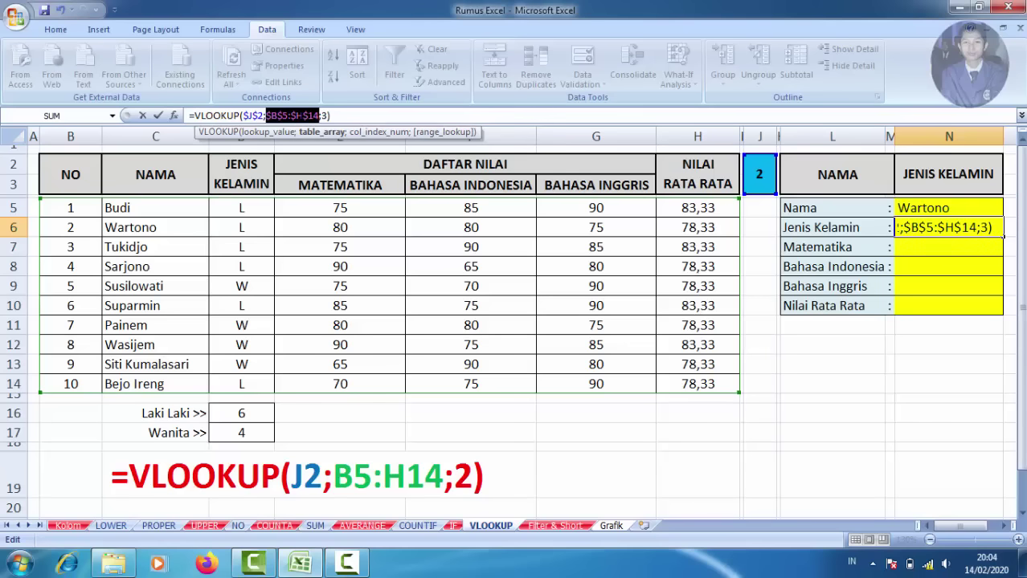
key("Return")
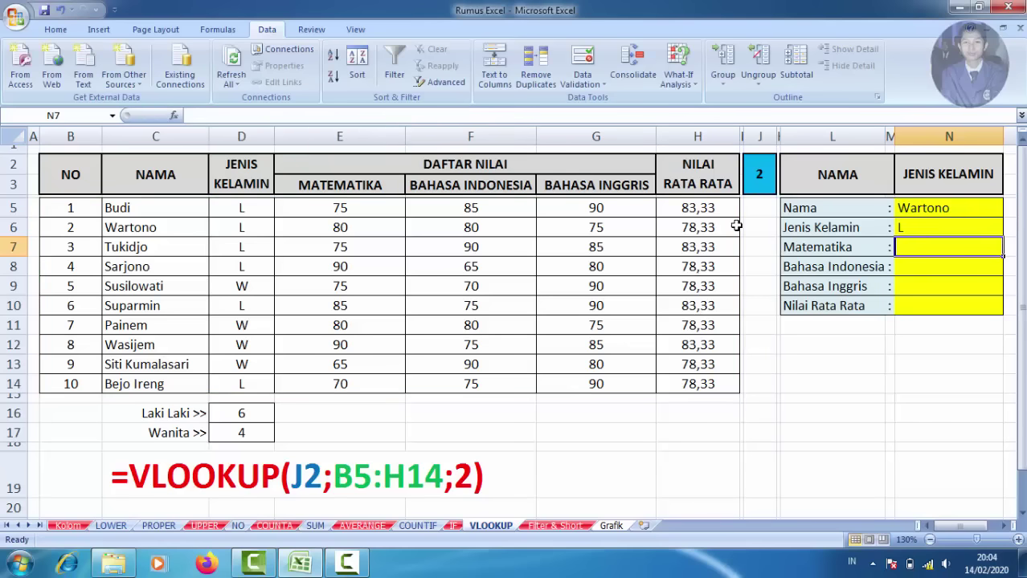
Copy N6's lookup formula into N7:N10
left_click(926, 225)
right_click(929, 226)
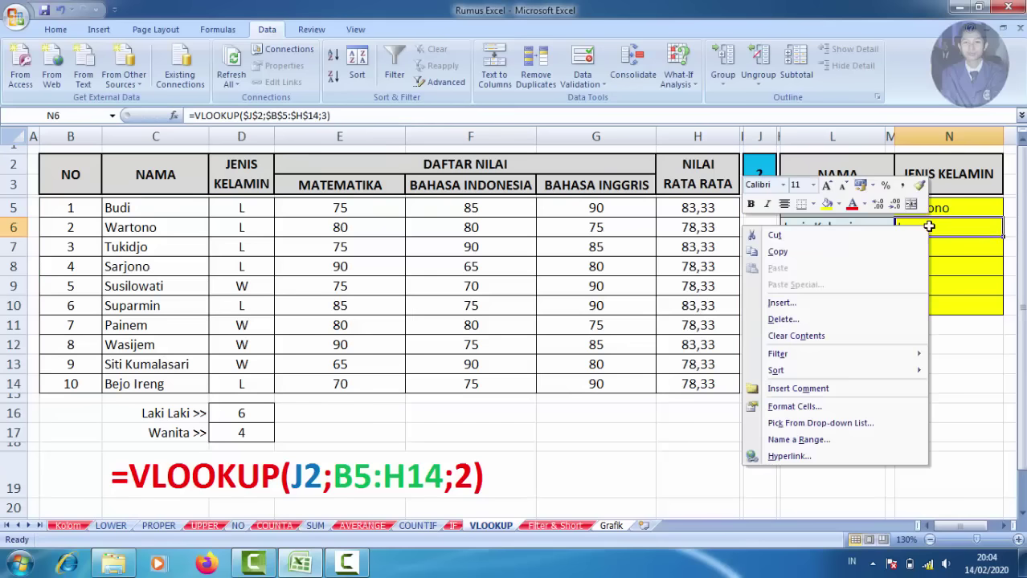
left_click(780, 251)
left_click(911, 251)
left_click_drag(911, 251, 919, 303)
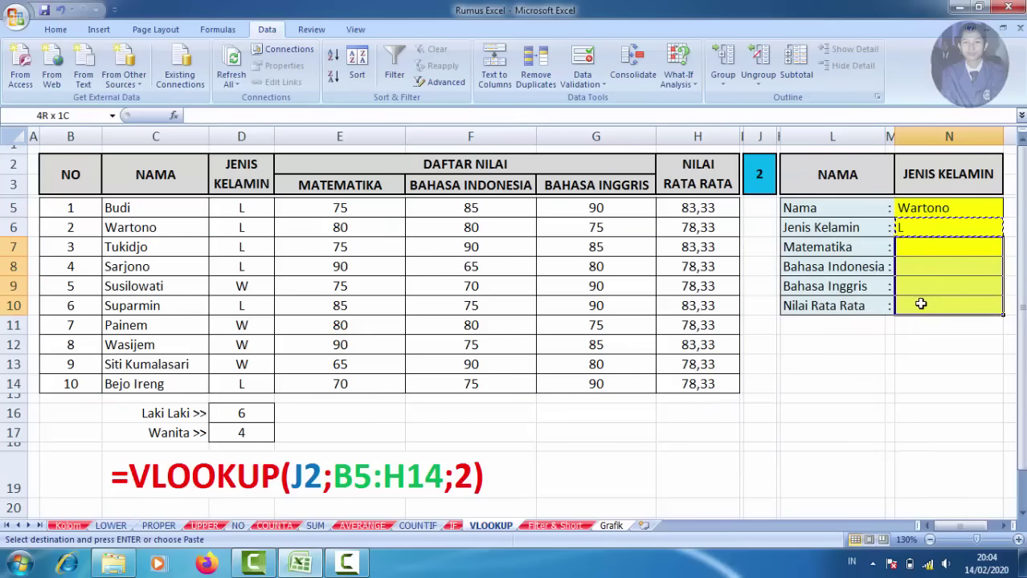
right_click(920, 302)
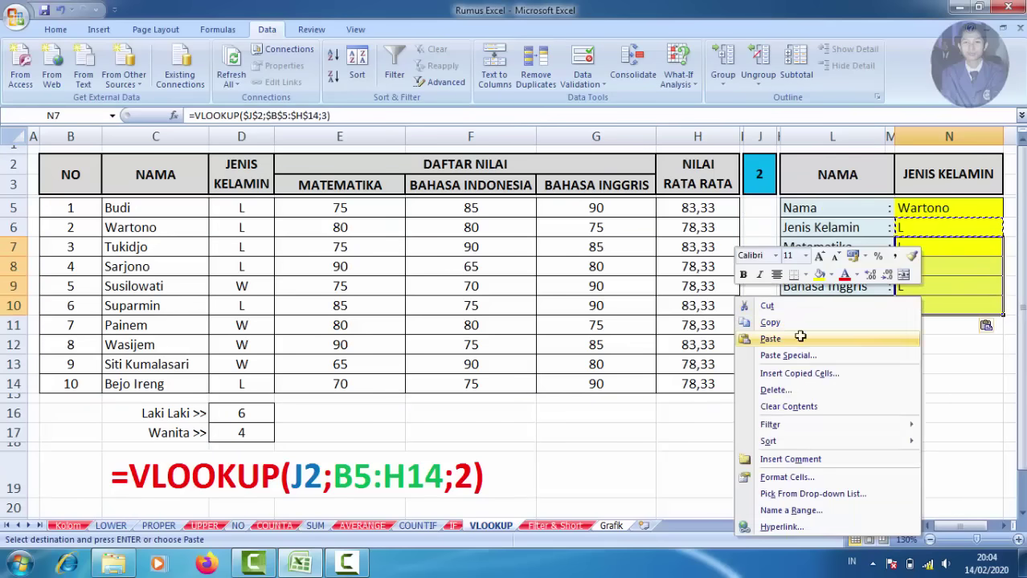
left_click(892, 339)
Adjust N7 and N8 so they return Matematika 80 and Bahasa Indonesia 80
left_click(910, 249)
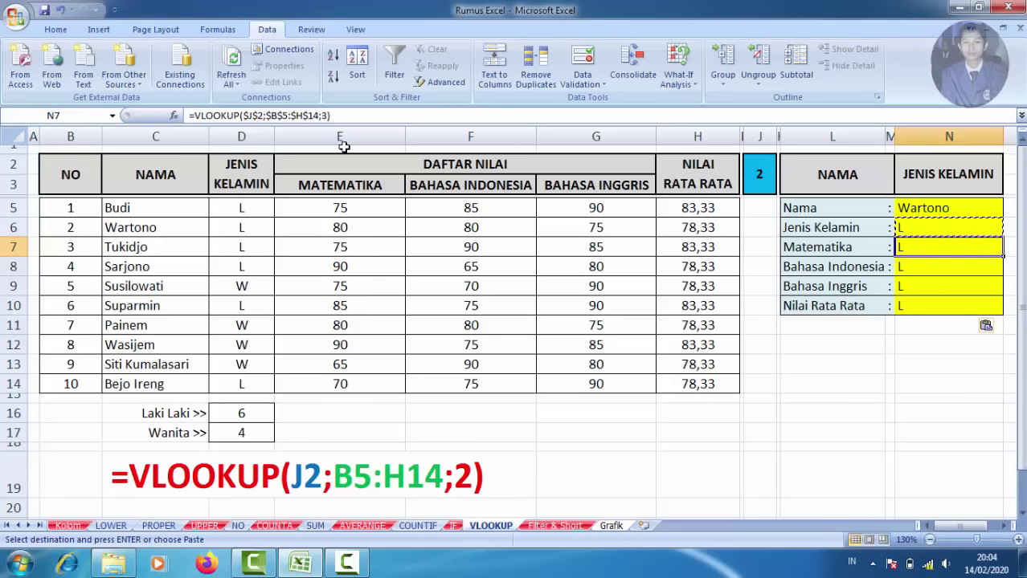
left_click(327, 116)
type(")")
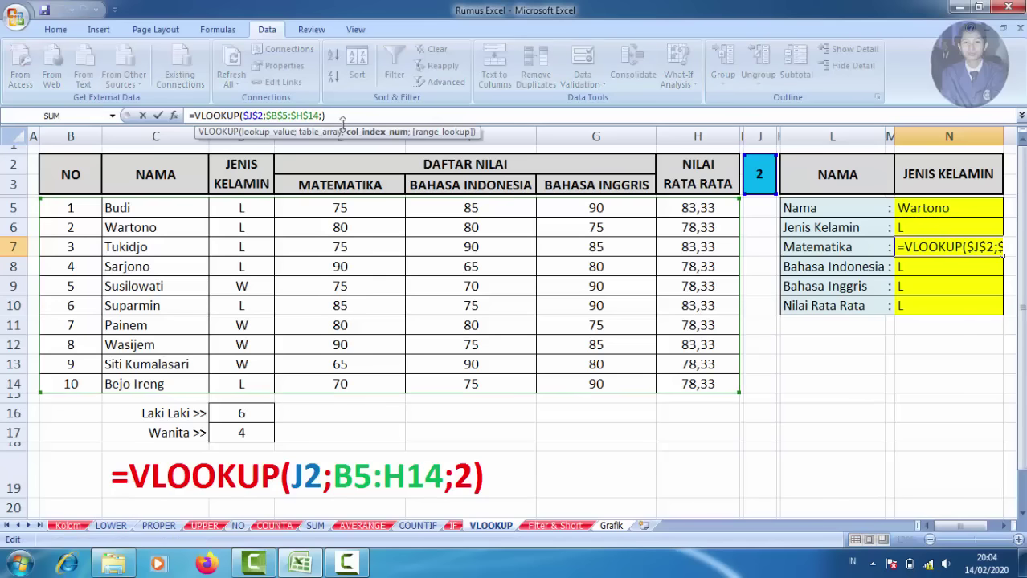
type("4")
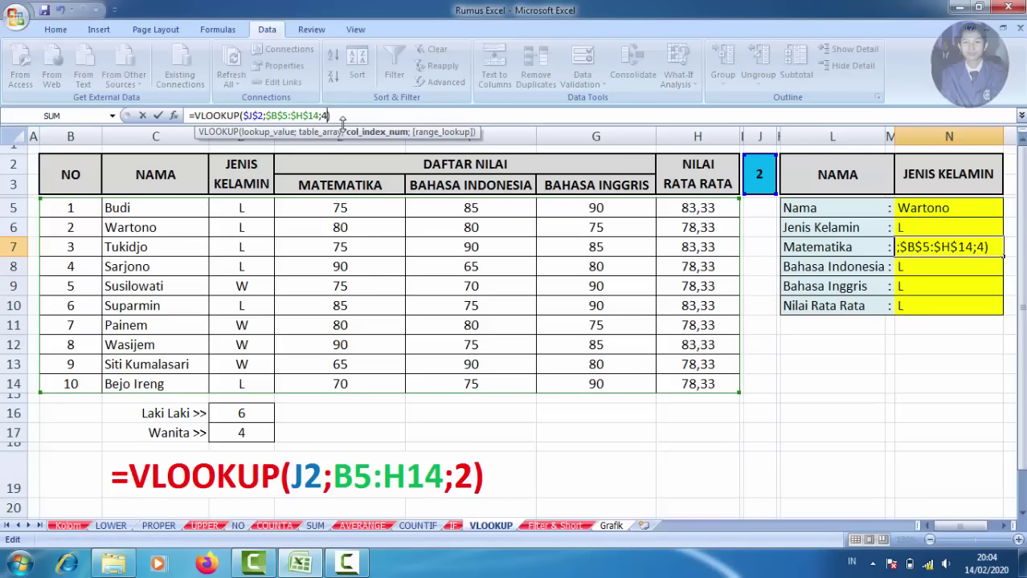
key("Return")
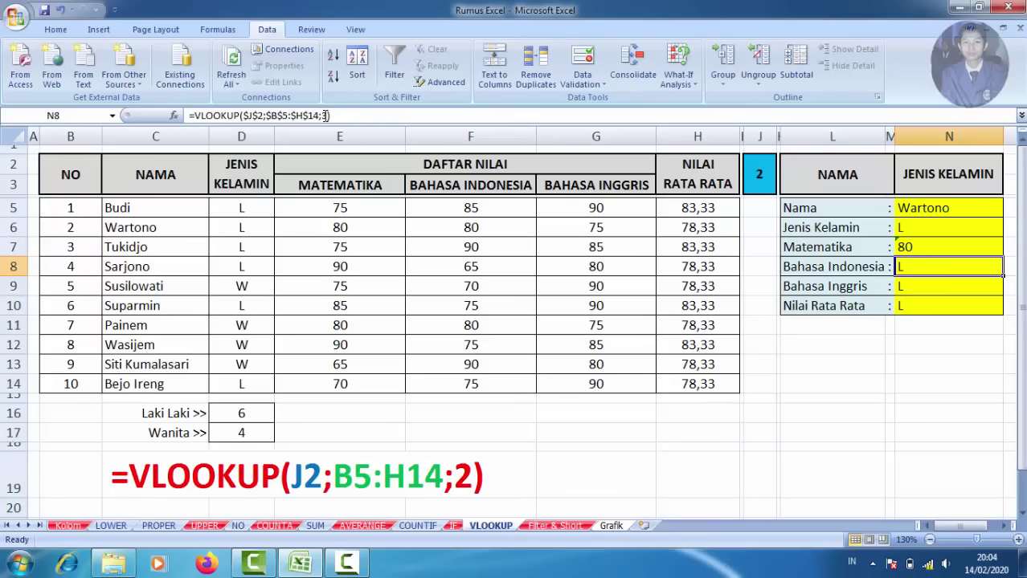
left_click(325, 116)
key("BackSpace")
type("5")
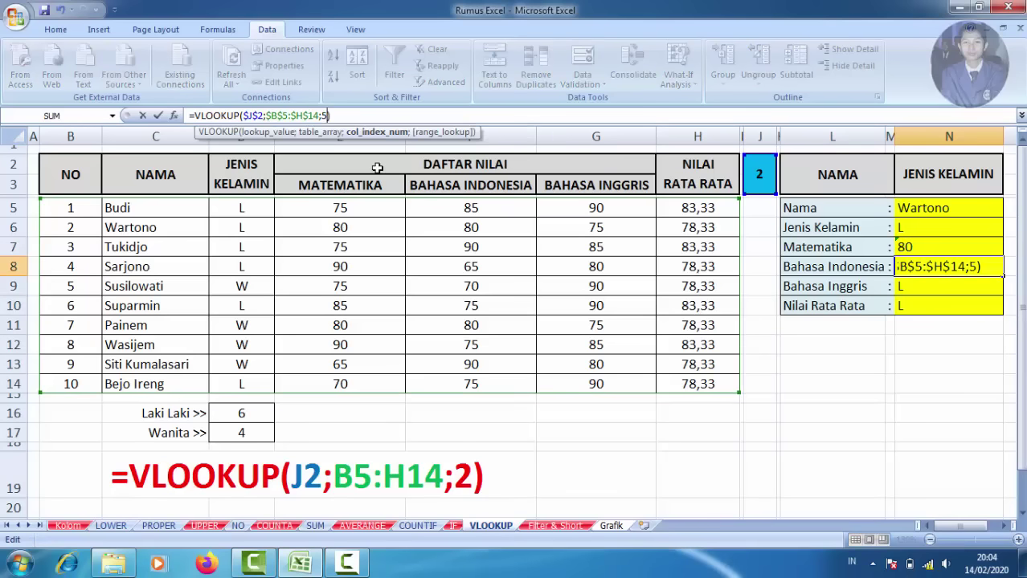
key("Return")
Set N9's column index to 6 for Bahasa Inggris 75 and confirm the N10 average lookup
left_click(327, 115)
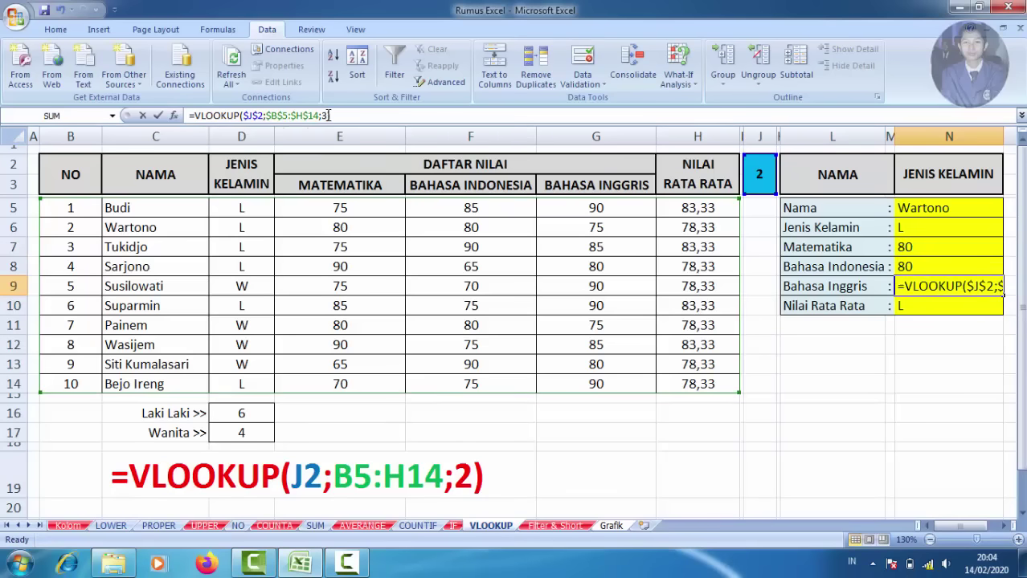
key("BackSpace")
type("6")
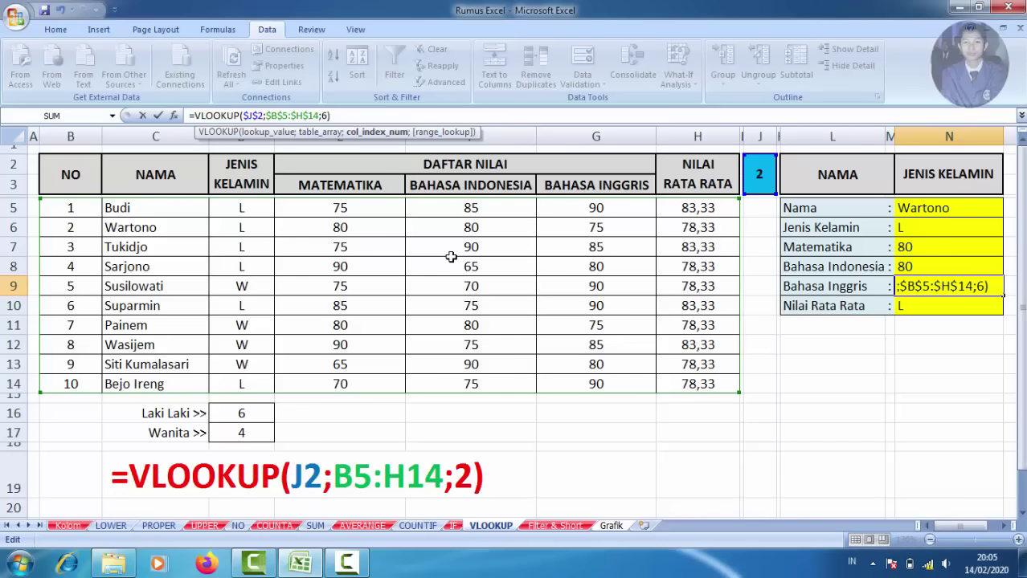
key("Return")
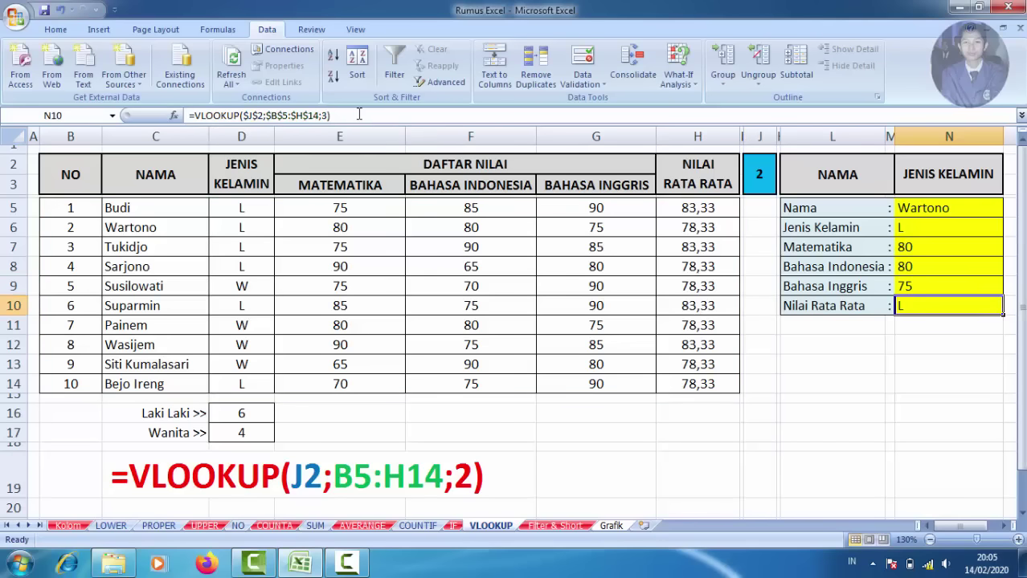
left_click(329, 116)
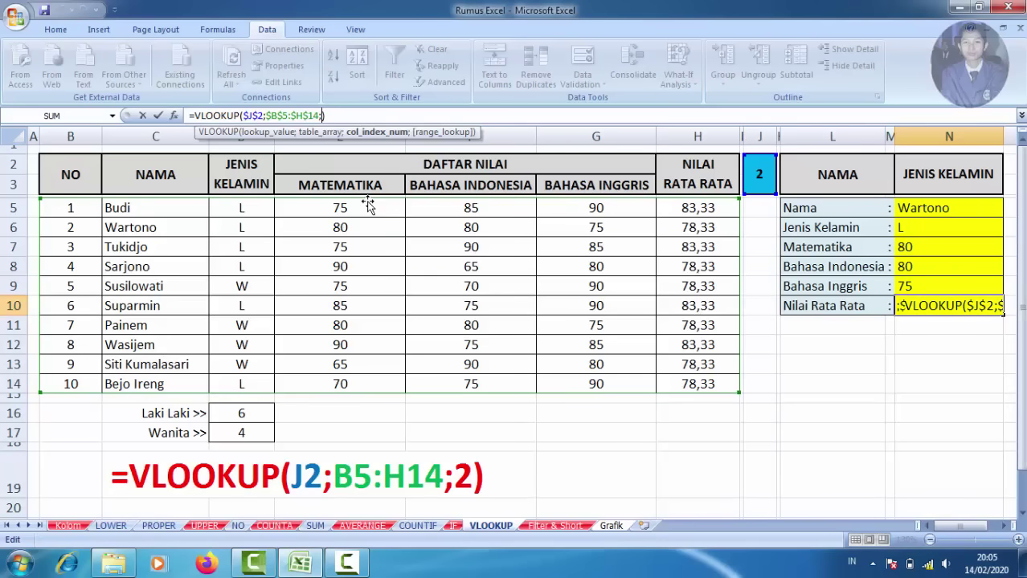
type("7")
key("Return")
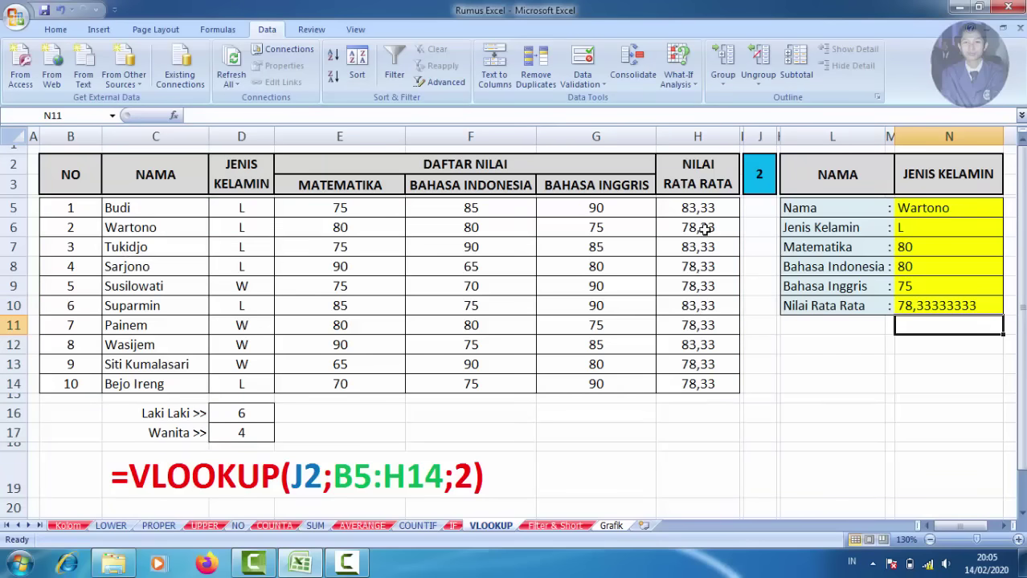
Change the lookup number in J2 to 5 and review the fifth student's results in N5:N9
left_click(757, 176)
type("5")
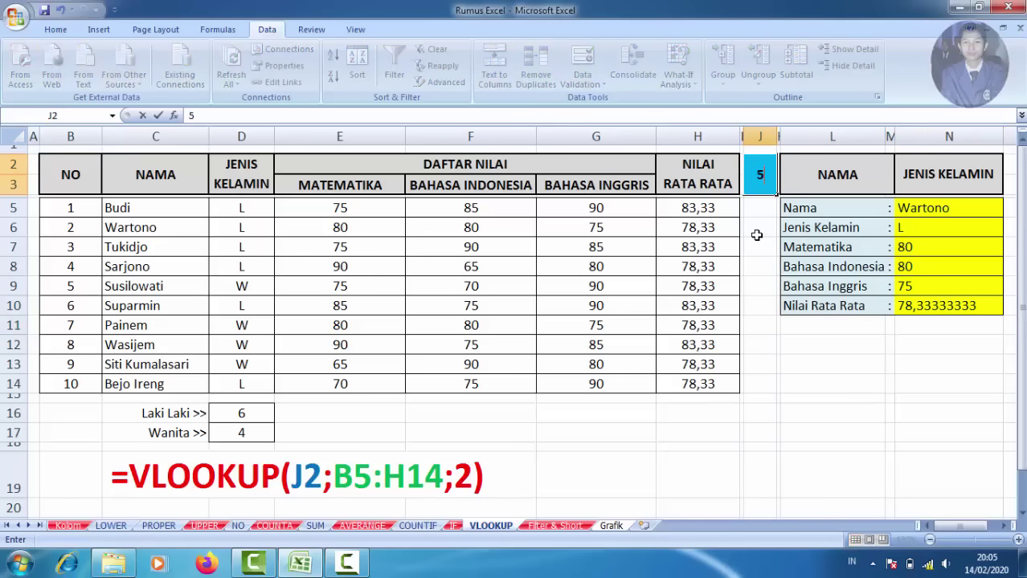
key("Return")
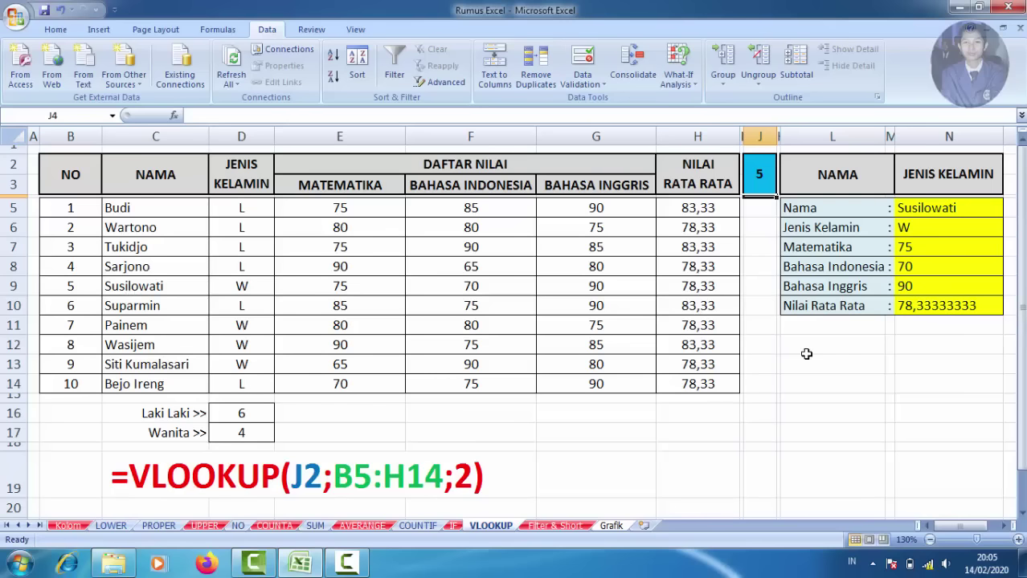
left_click_drag(944, 211, 956, 301)
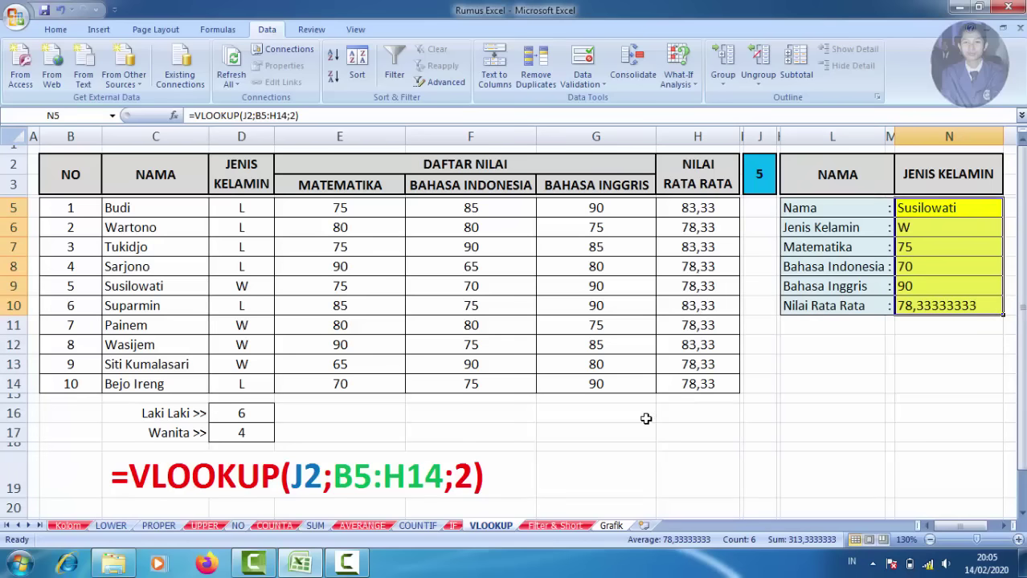
left_click(562, 528)
Select the student table B5:H14 on Filter & Short and apply Data > Filter
left_click(288, 464)
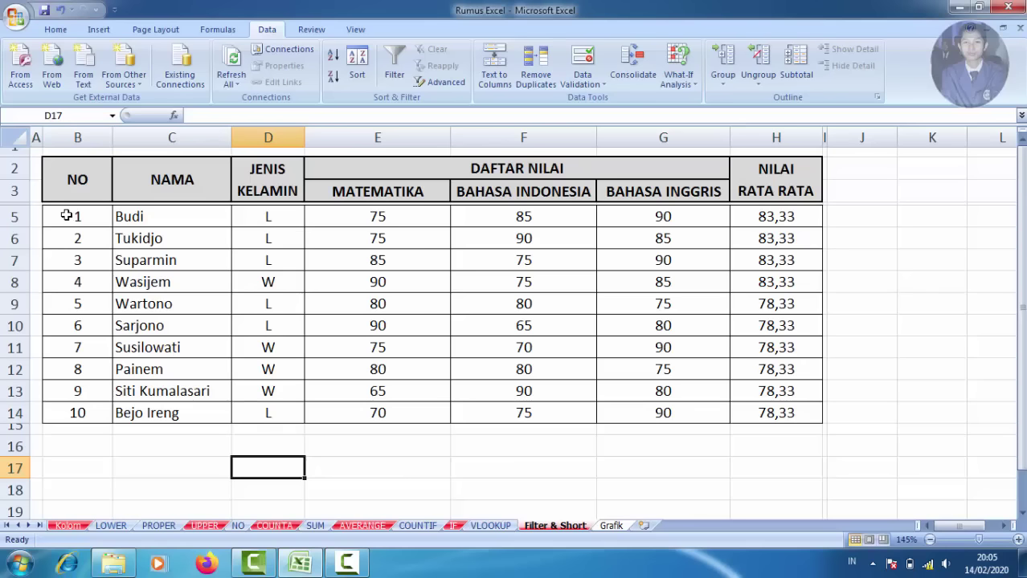
left_click_drag(67, 215, 795, 414)
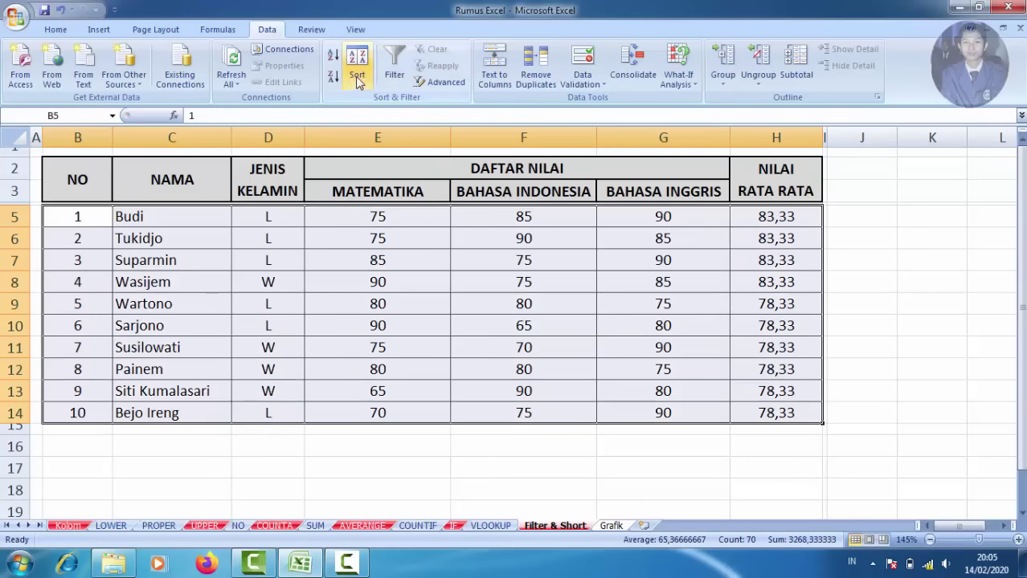
left_click(394, 66)
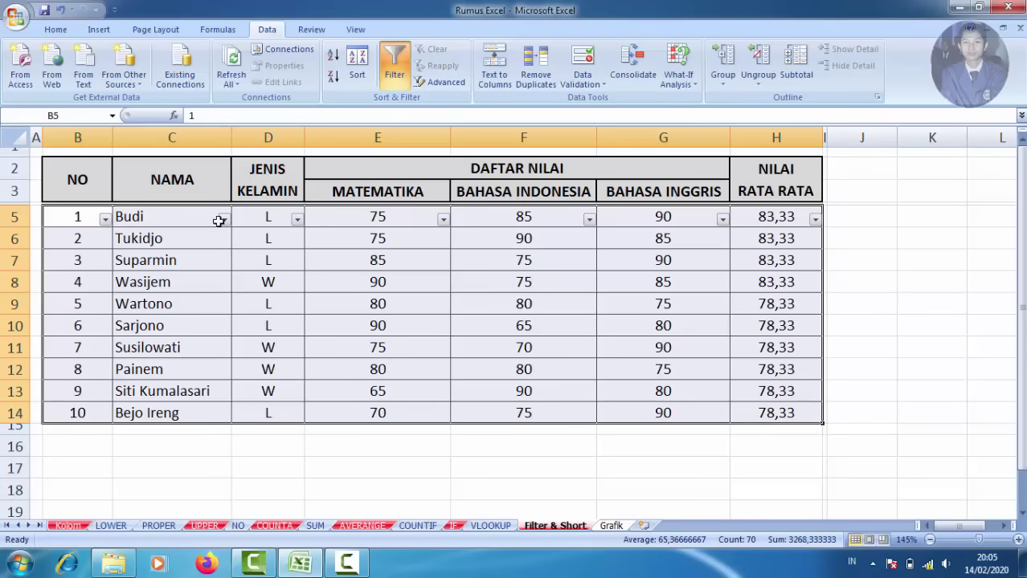
Filter the JENIS KELAMIN column to show only the L students
left_click(435, 239)
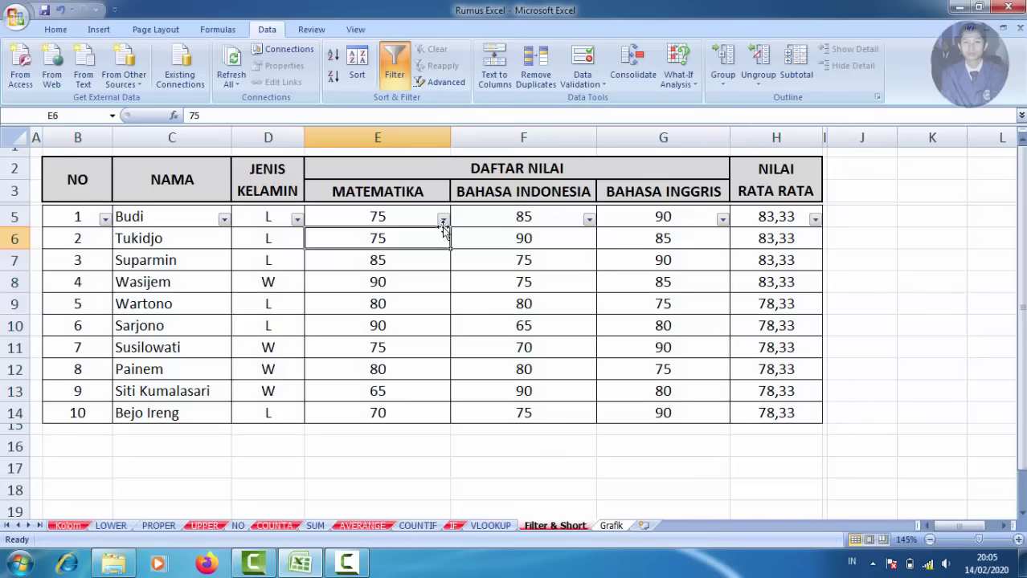
left_click(296, 220)
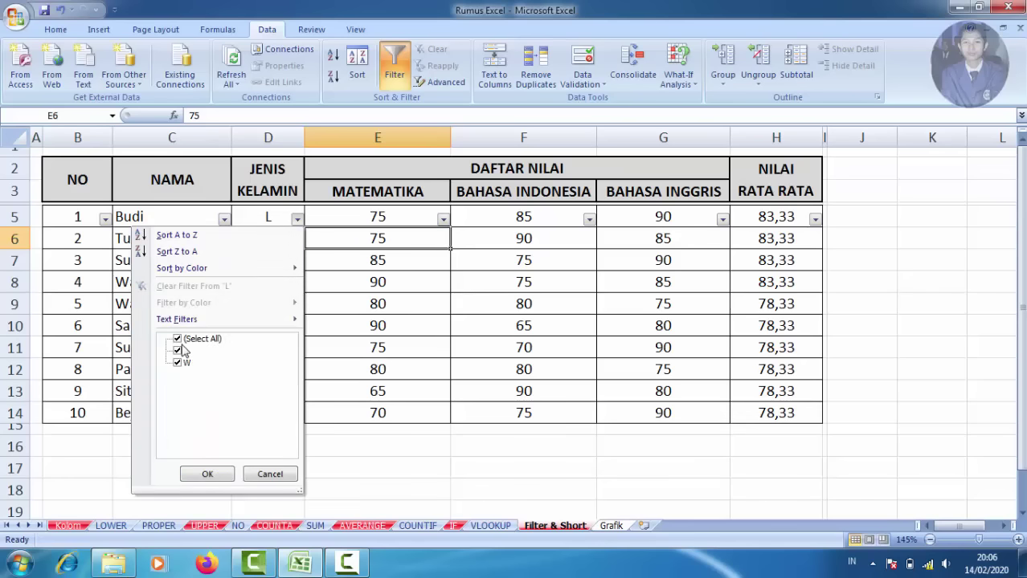
left_click(178, 339)
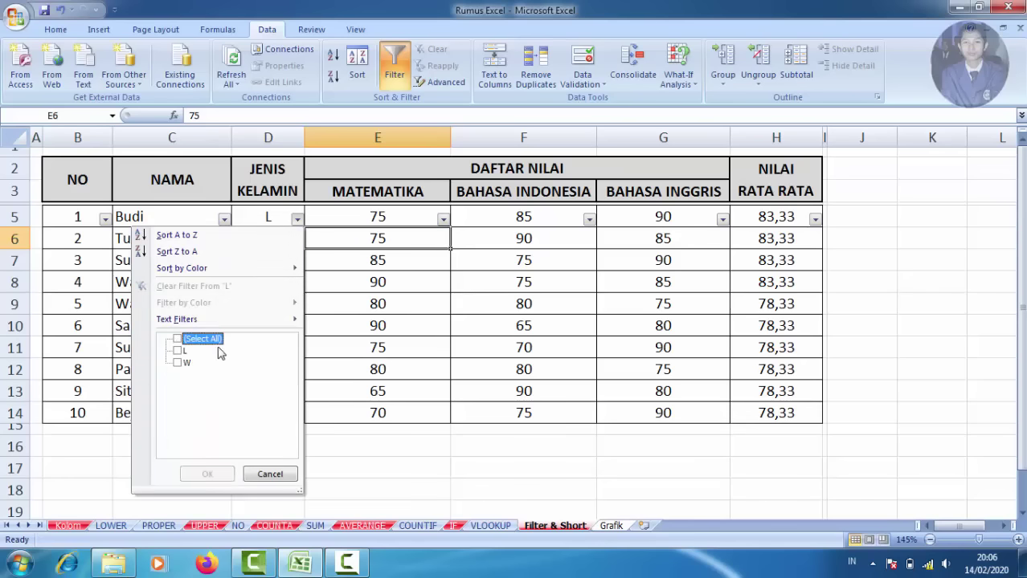
left_click(178, 351)
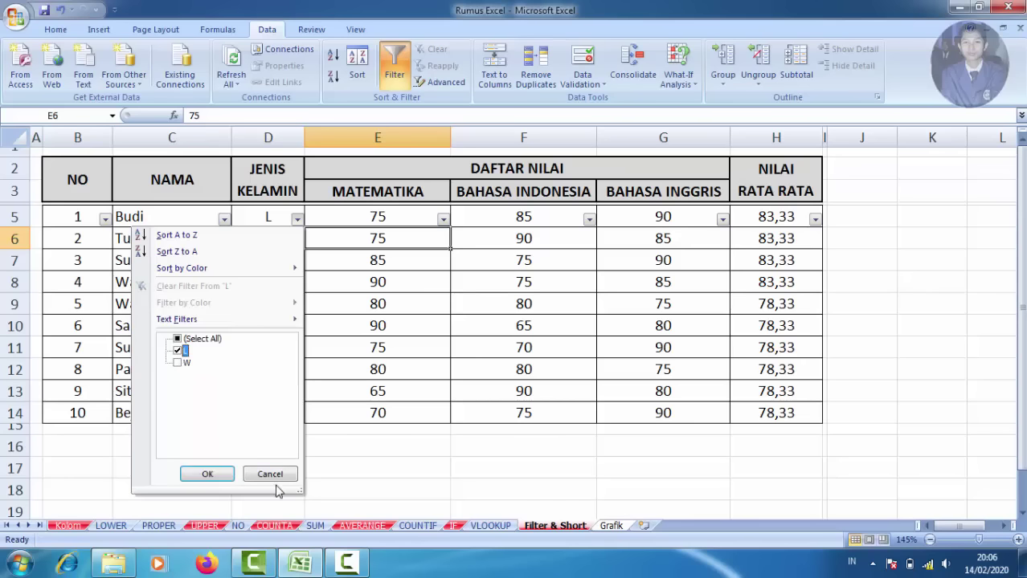
left_click(207, 474)
left_click(273, 218)
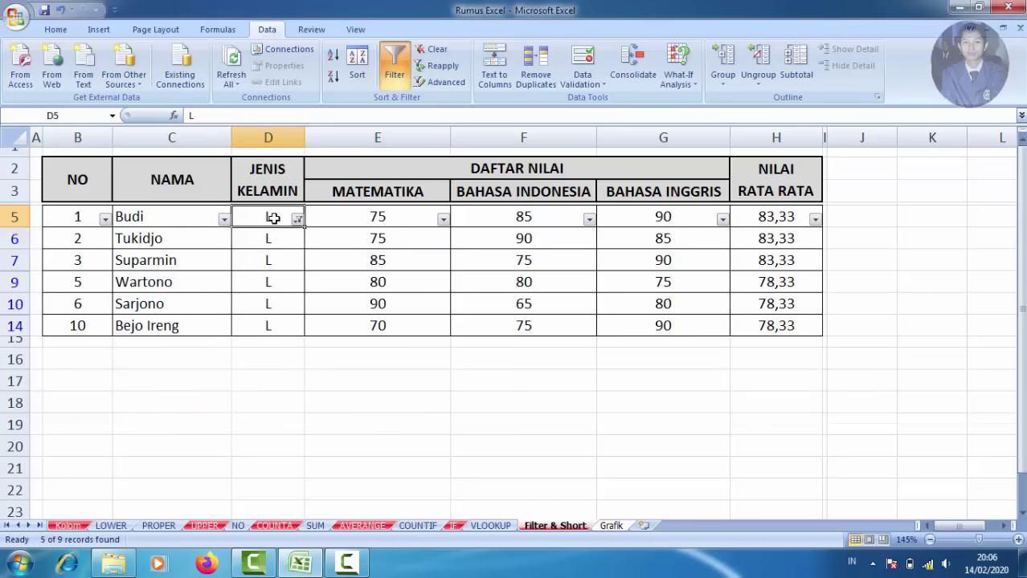
left_click_drag(273, 218, 275, 326)
left_click(355, 408)
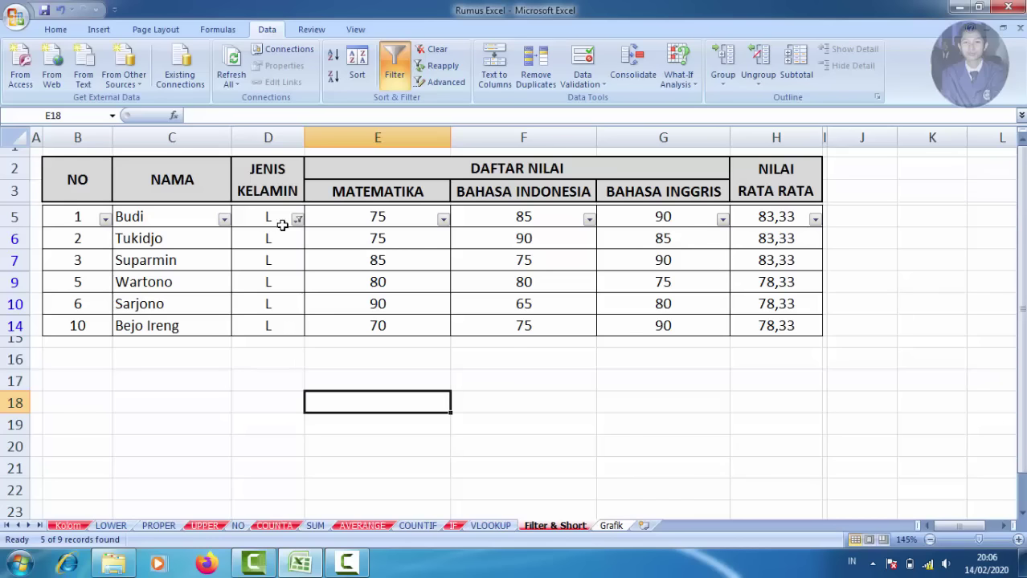
Refilter JENIS KELAMIN to W only, leaving 4 records in rows 8, 11, 12 and 13
left_click(298, 219)
left_click(178, 363)
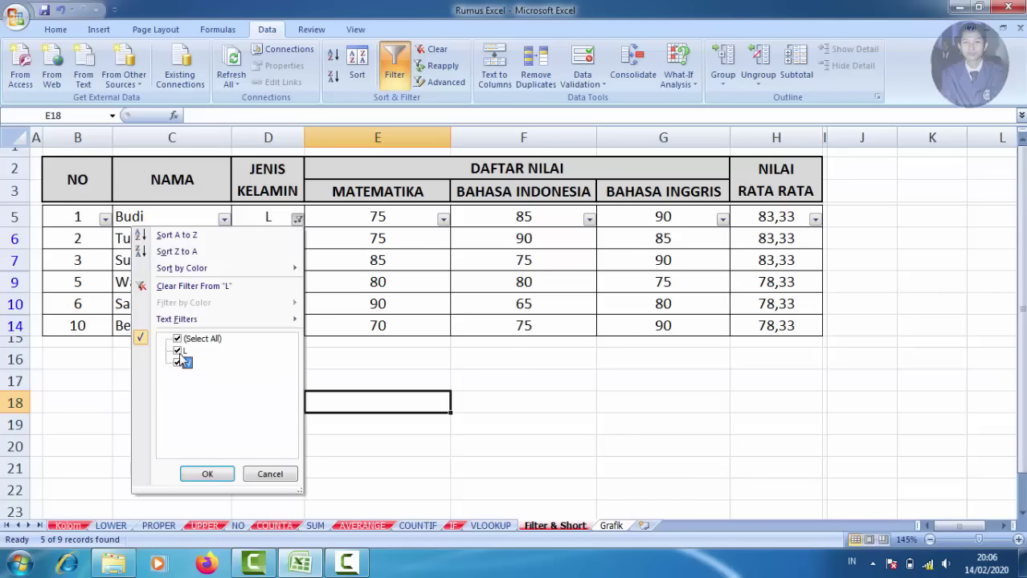
left_click(177, 351)
left_click(207, 474)
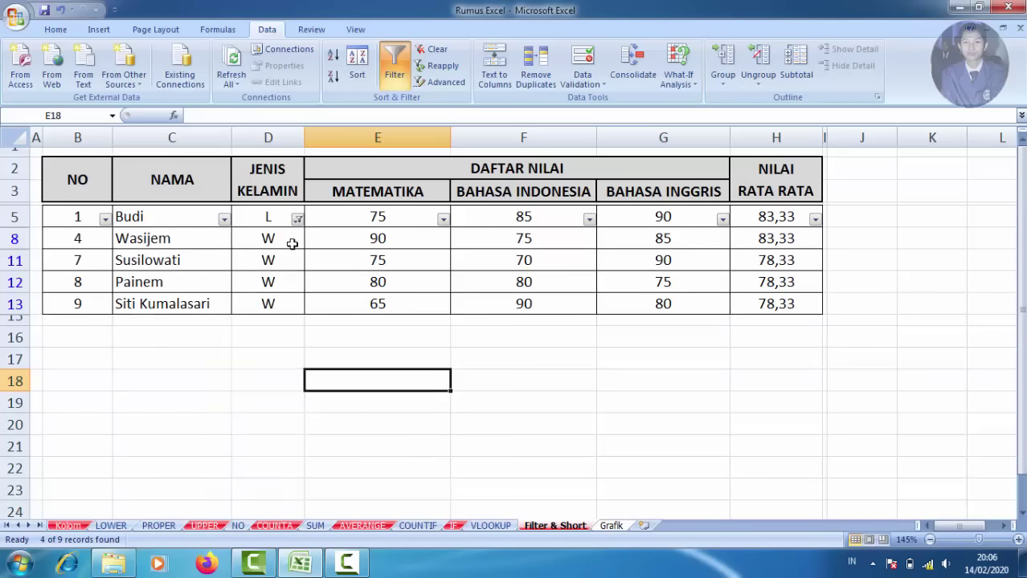
left_click(297, 219)
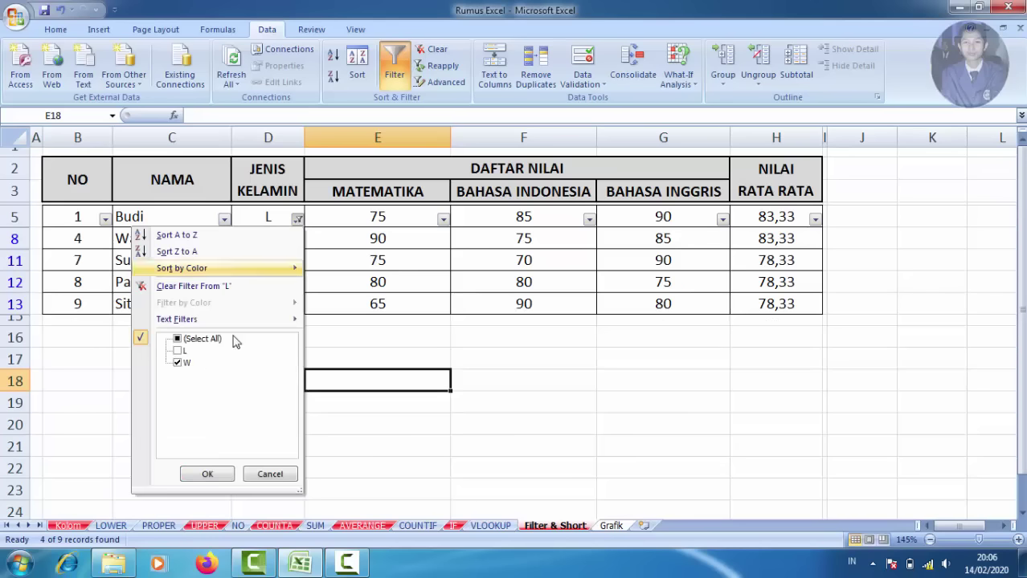
left_click(178, 339)
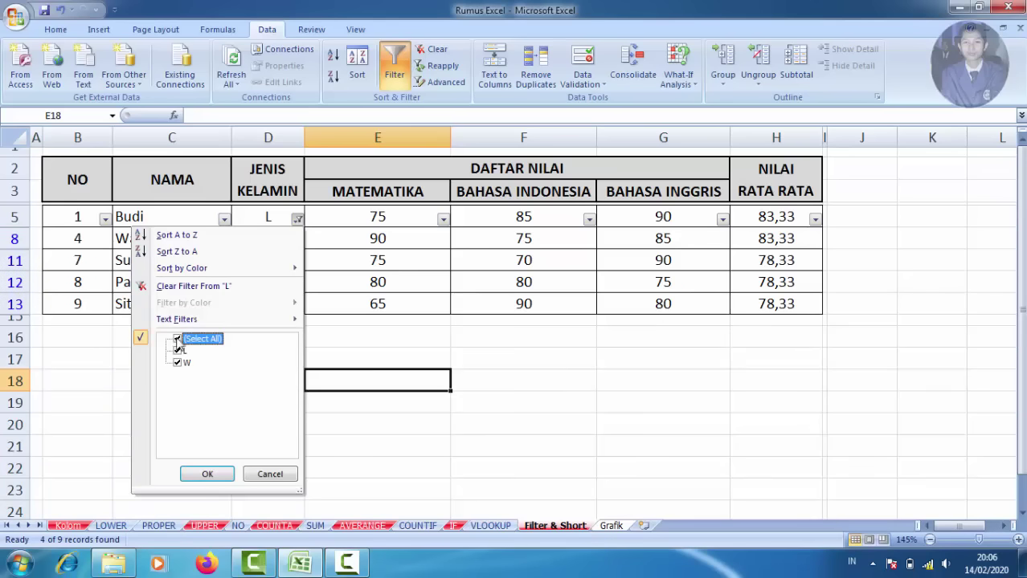
left_click(178, 340)
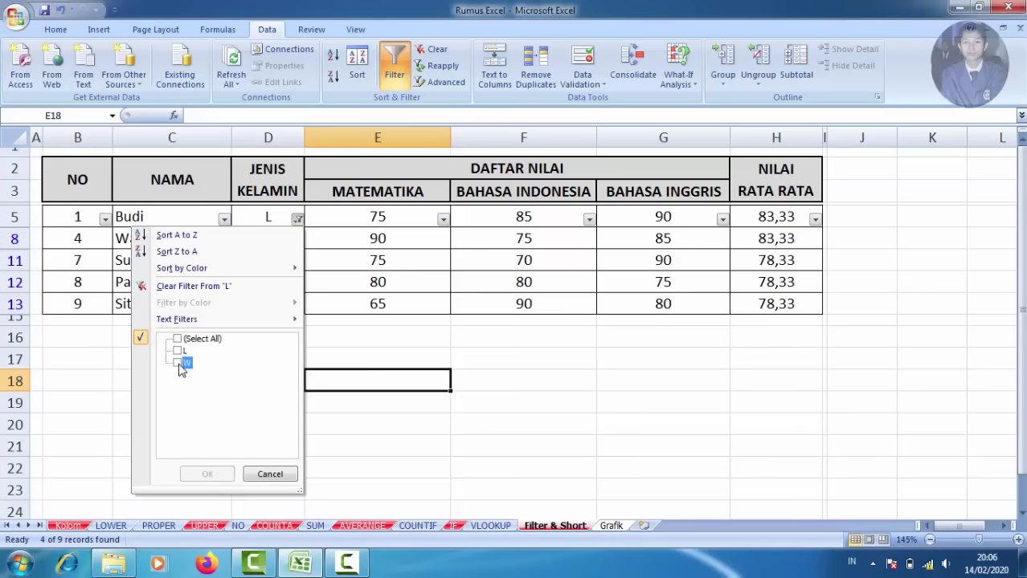
left_click(182, 362)
left_click(196, 342)
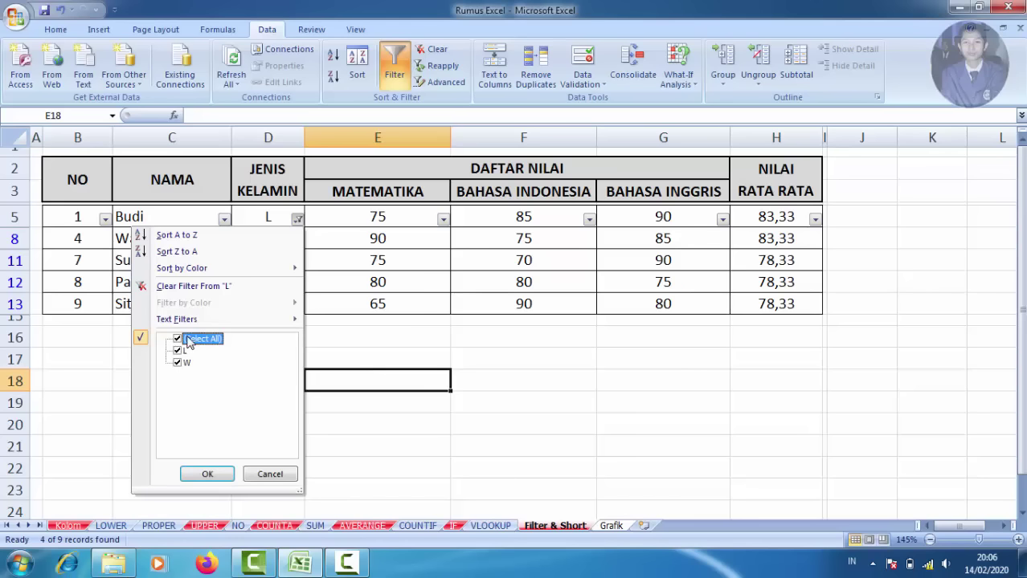
left_click(189, 341)
left_click(180, 364)
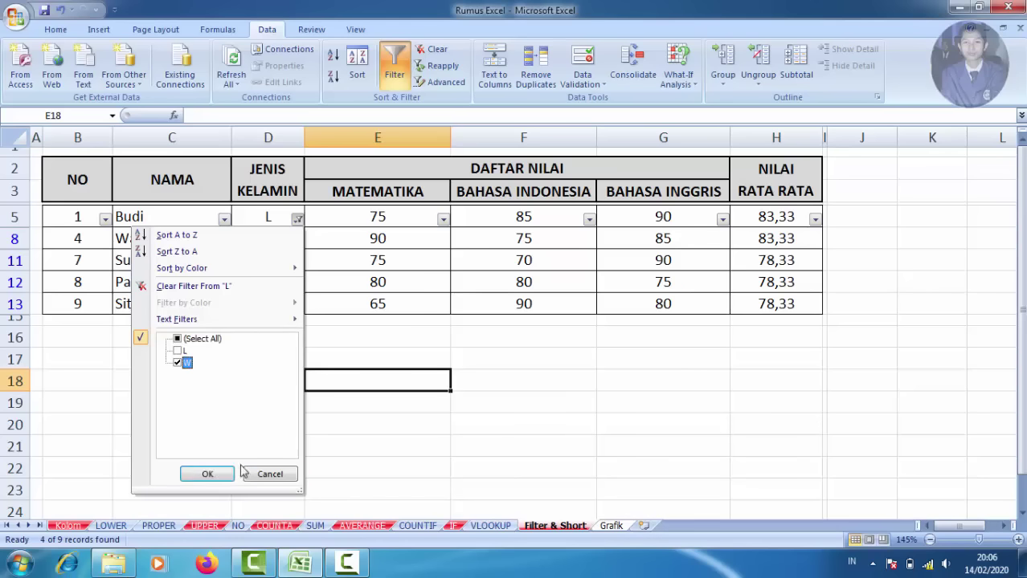
left_click(207, 474)
left_click(269, 385)
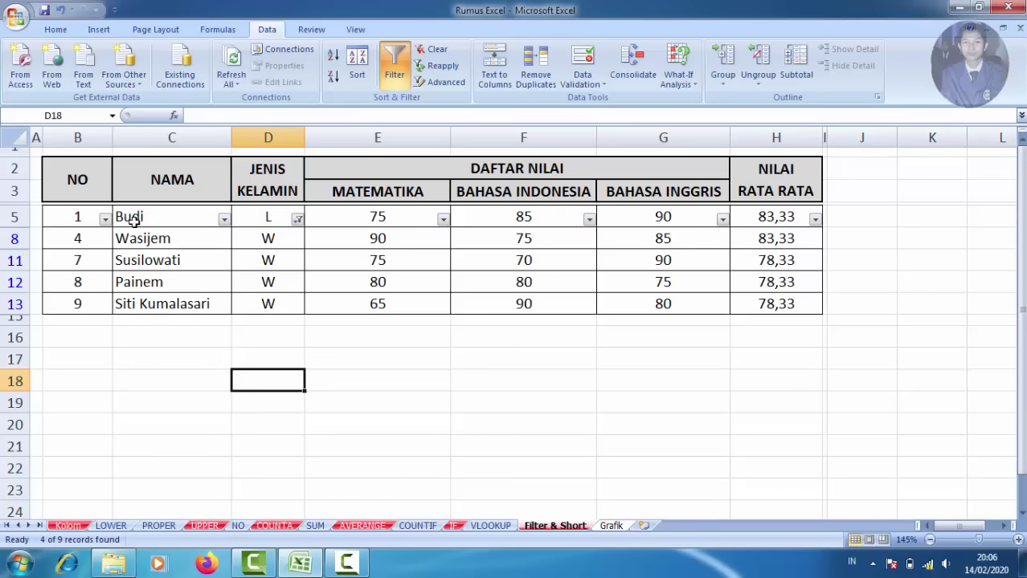
Turn filtering off to show all ten students, then unhide row 4 as a thin row and select it
left_click(14, 218)
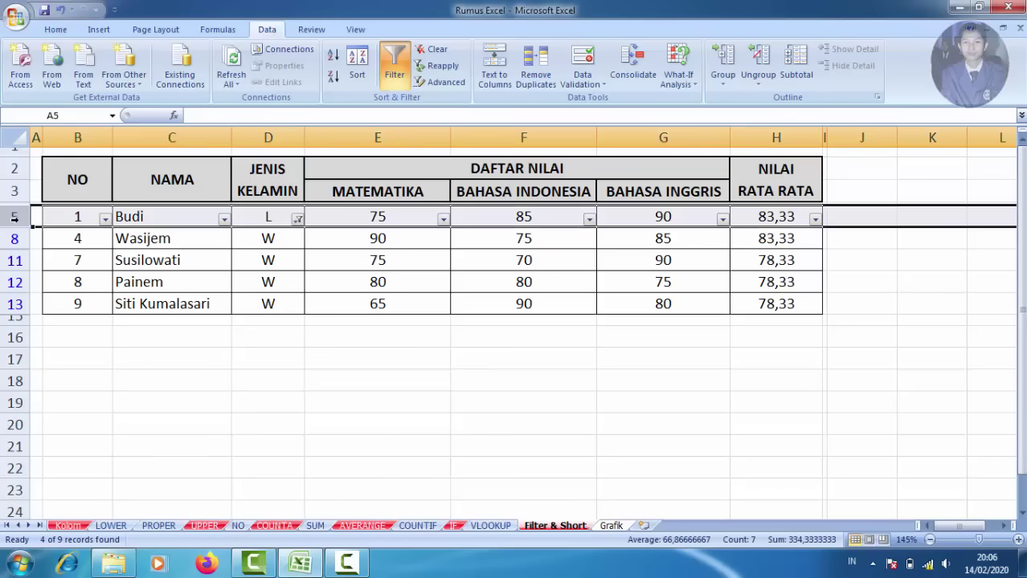
left_click(395, 64)
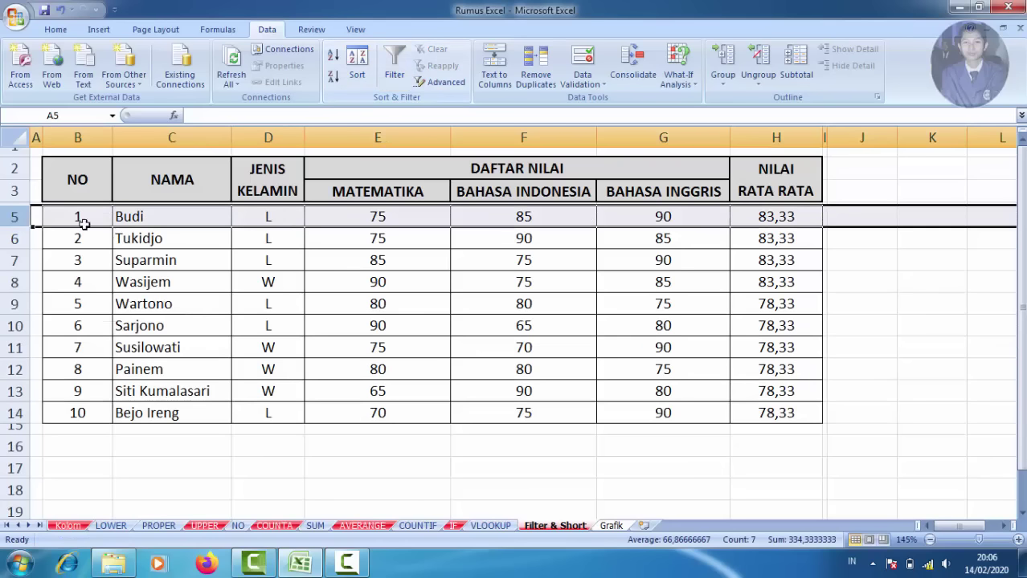
left_click(15, 194)
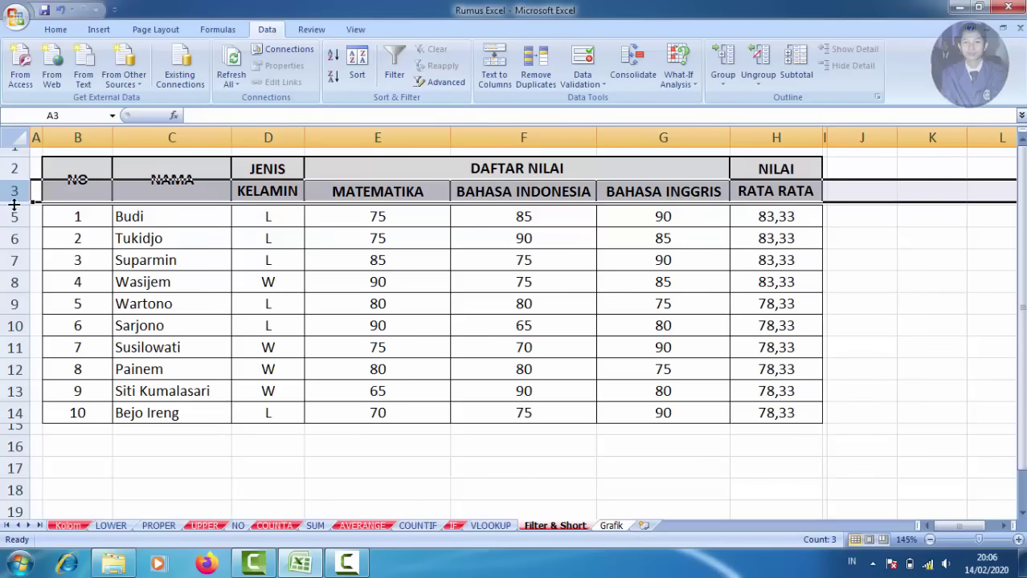
left_click_drag(12, 205, 12, 212)
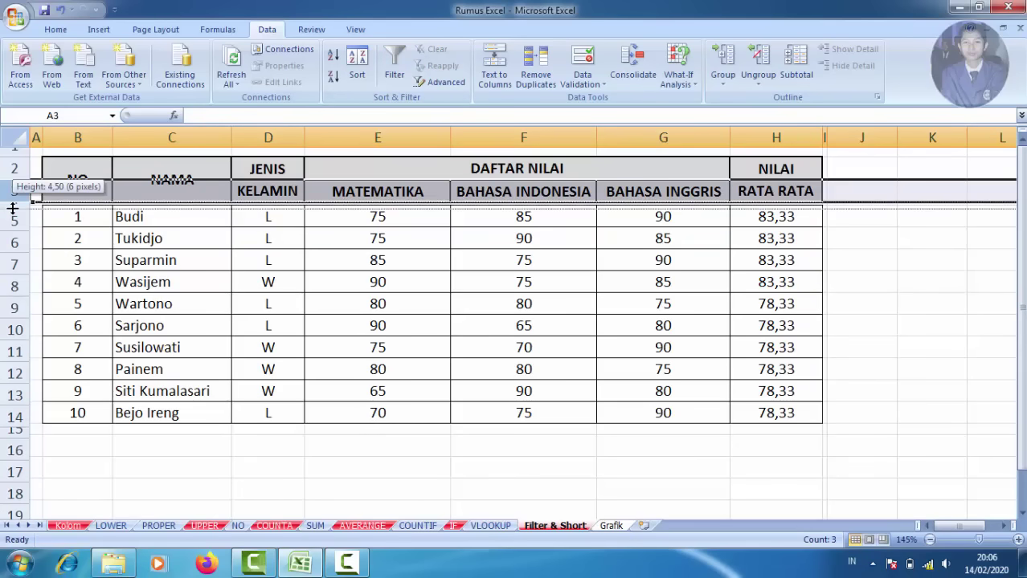
left_click(15, 207)
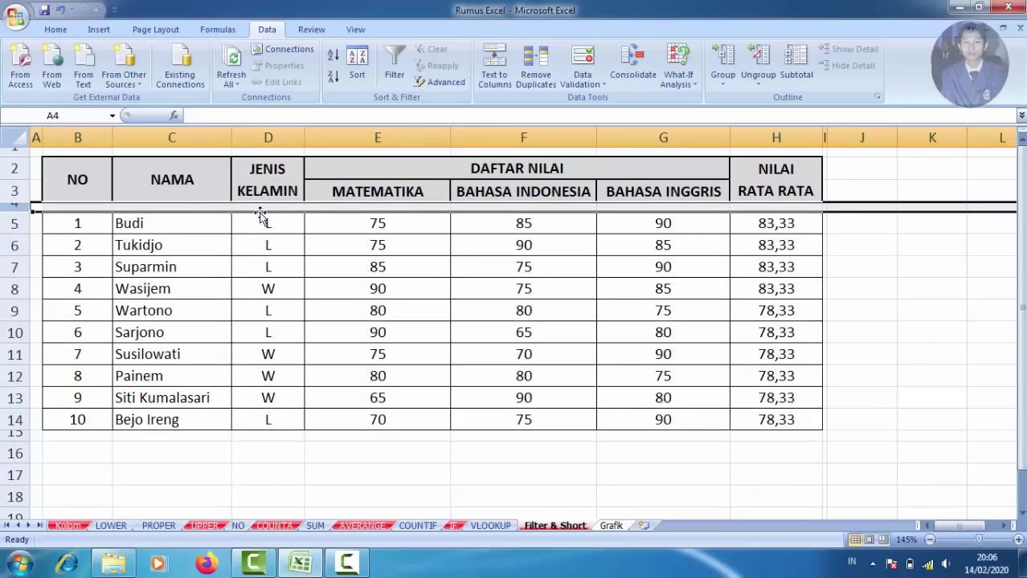
left_click(394, 77)
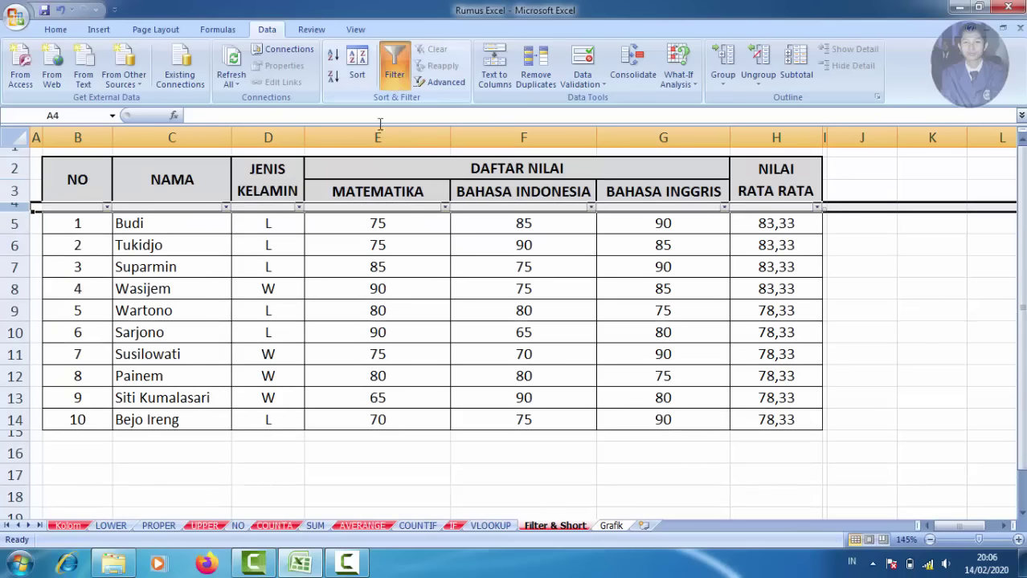
left_click(301, 268)
left_click(299, 208)
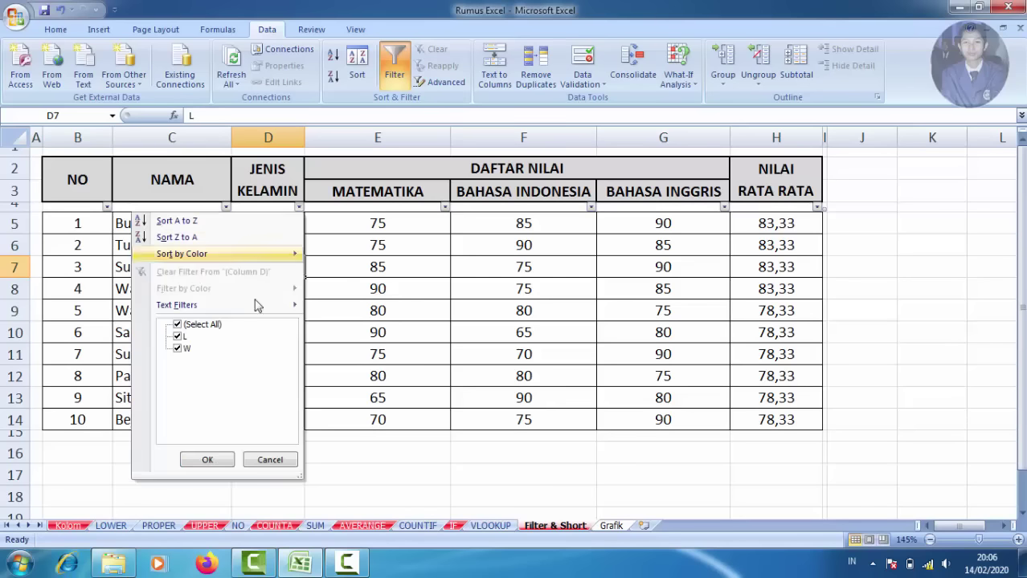
left_click(177, 324)
left_click(177, 349)
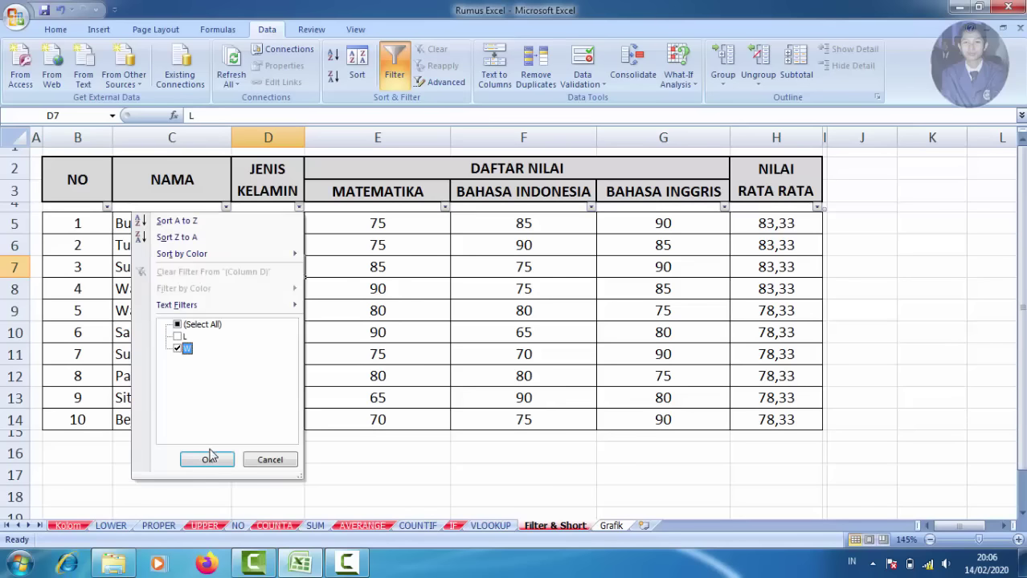
left_click(206, 460)
left_click(314, 333)
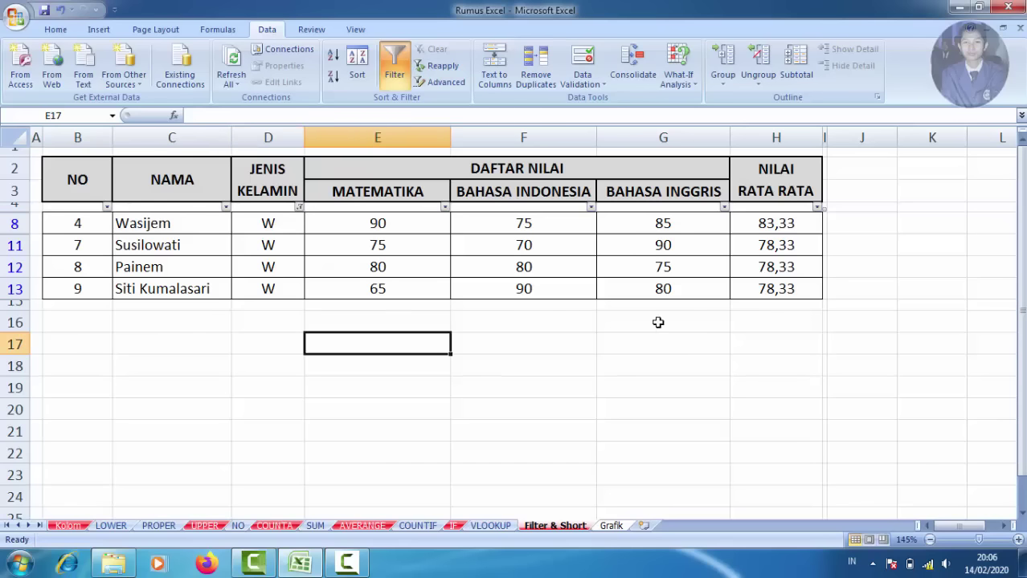
left_click(299, 207)
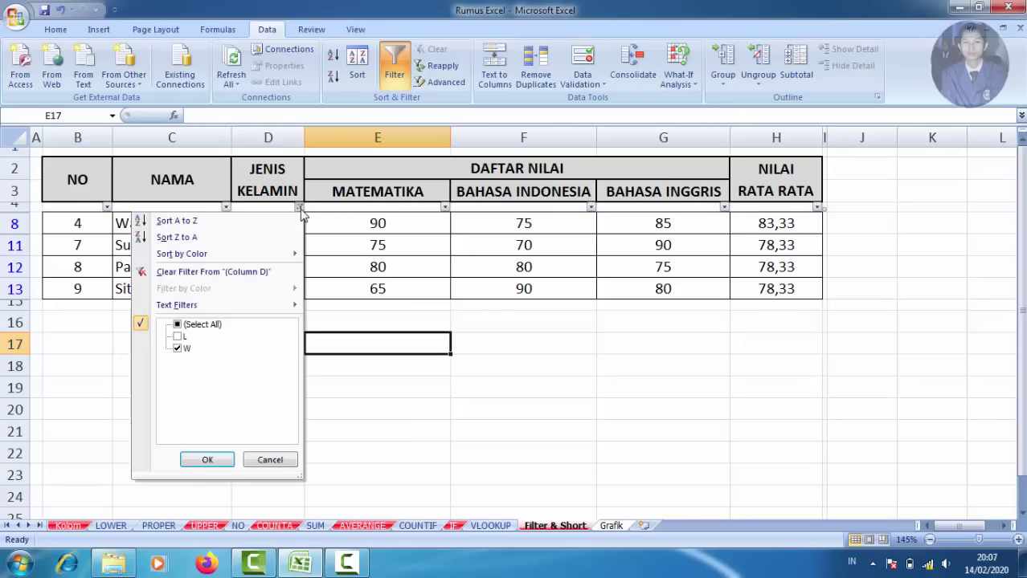
left_click(177, 325)
left_click(207, 460)
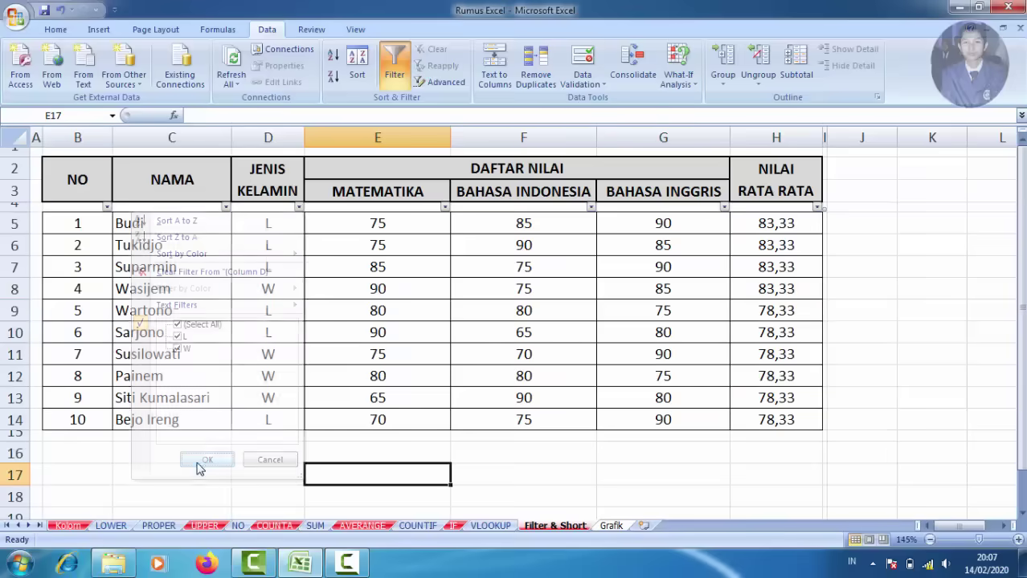
left_click(133, 452)
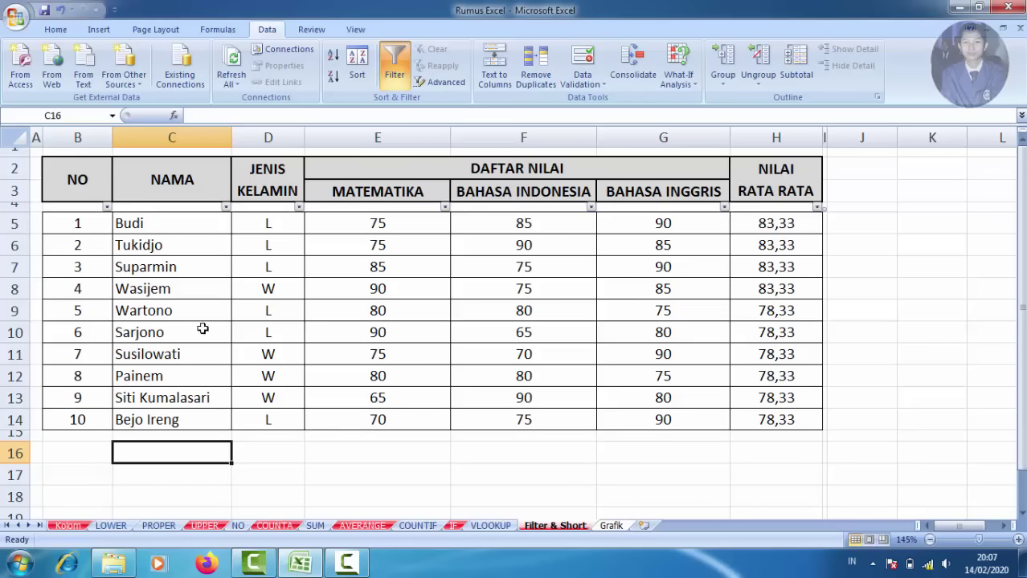
left_click_drag(74, 224, 763, 416)
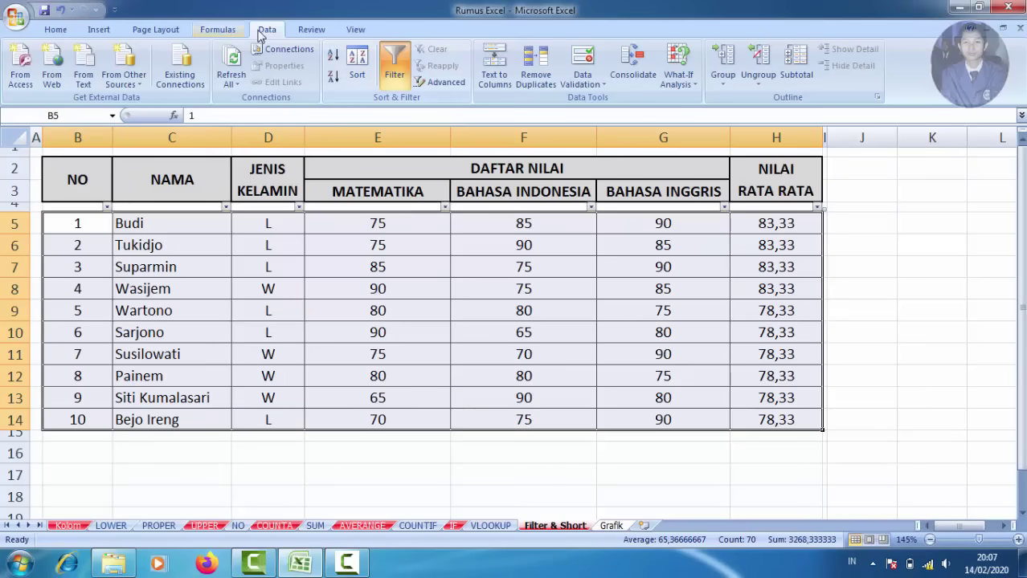
Custom-sort the student rows by column C (NAMA), A to Z
left_click(362, 63)
left_click(361, 64)
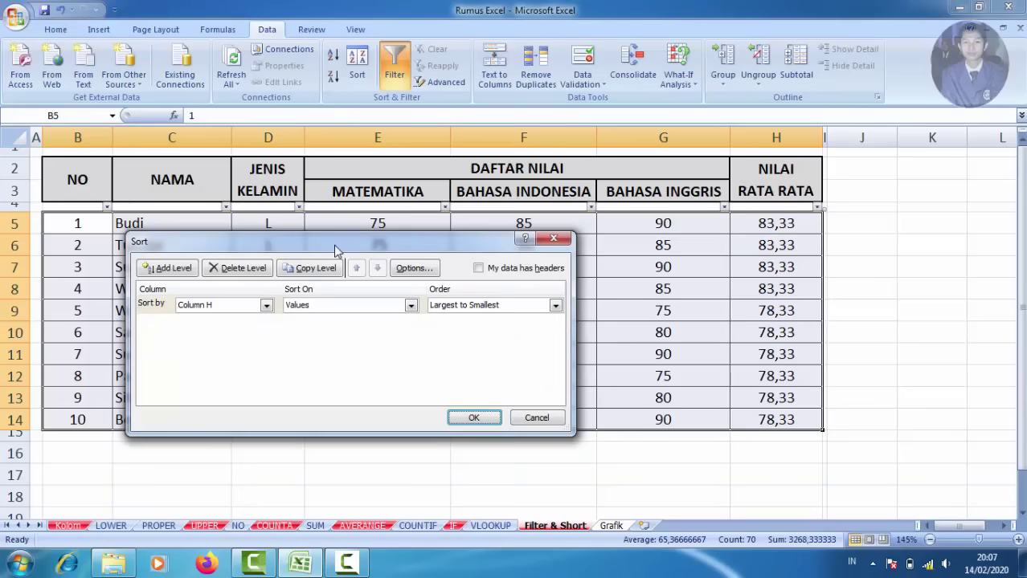
mouse_move(333, 245)
left_mouse_down()
mouse_move(364, 318)
mouse_move(729, 311)
left_mouse_up()
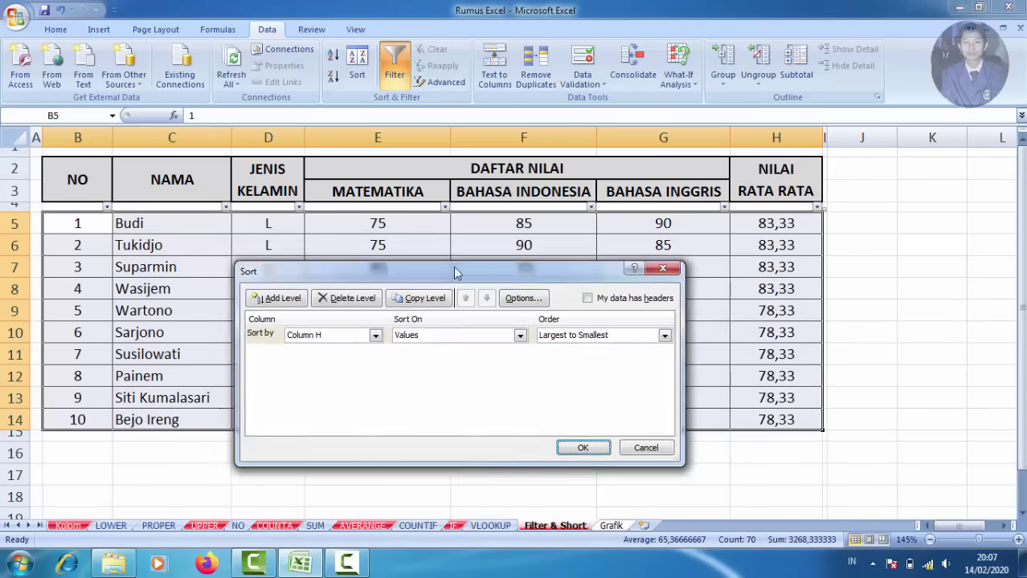
left_click_drag(730, 312, 612, 236)
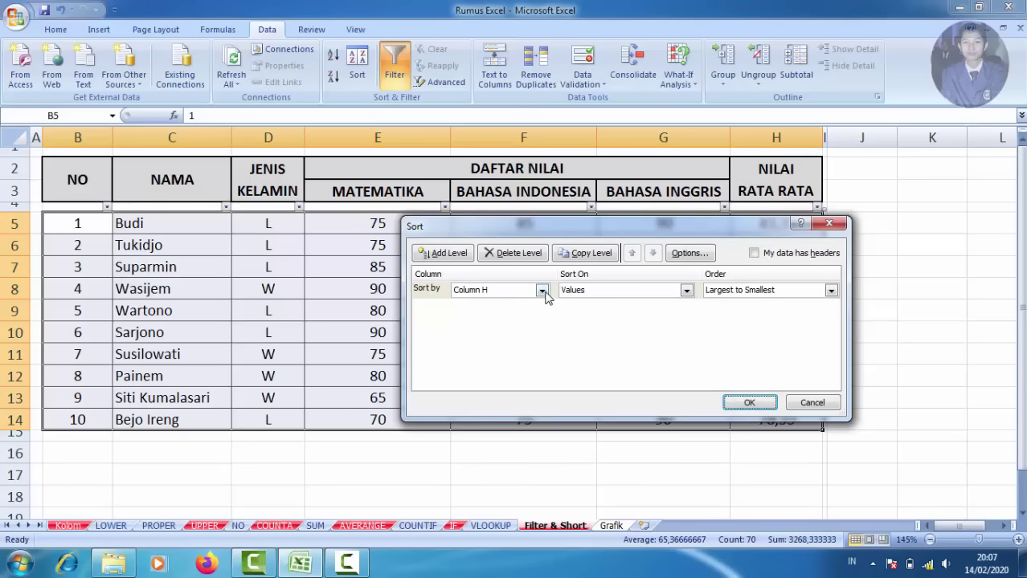
left_click(542, 291)
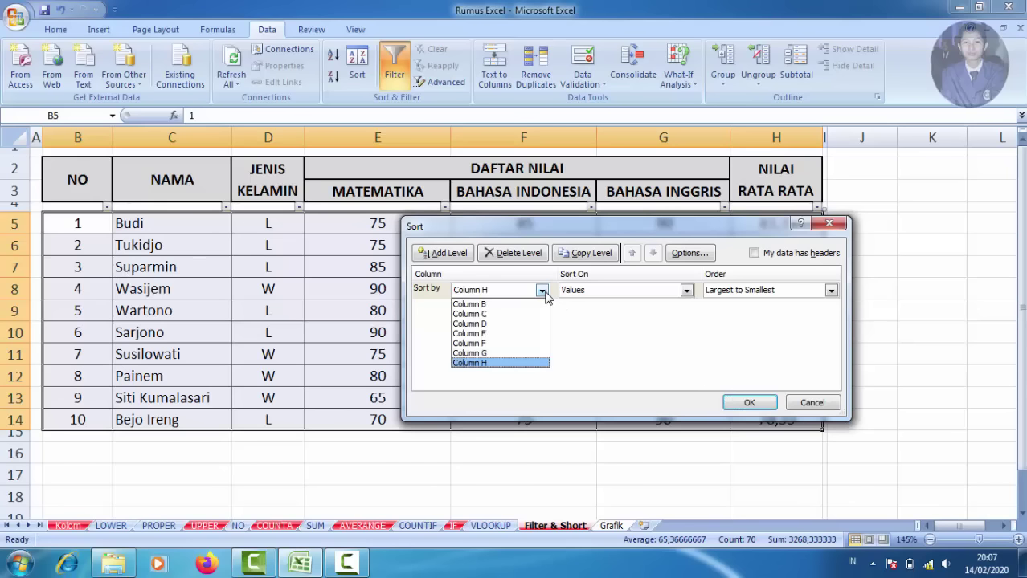
left_click(482, 314)
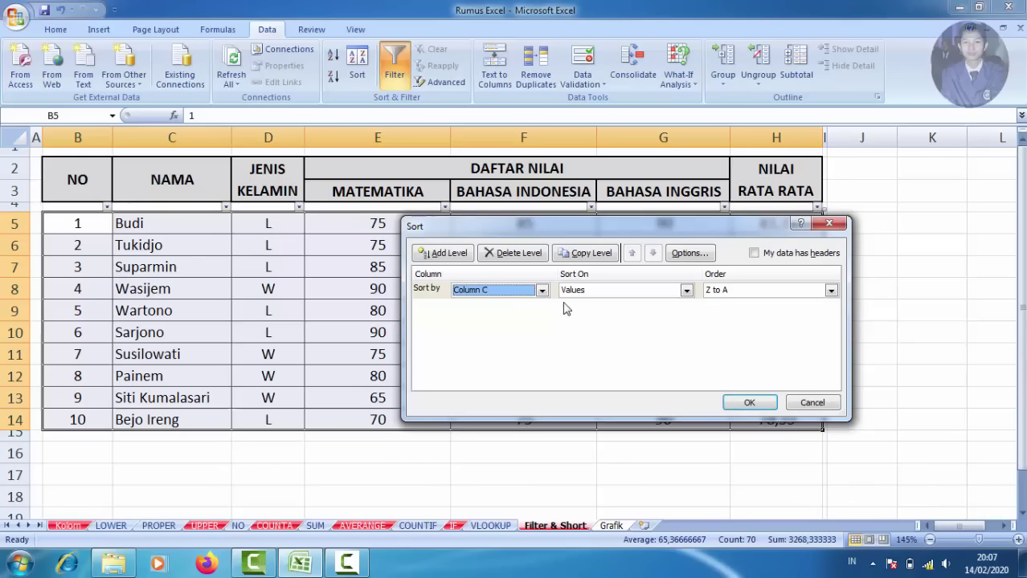
left_click(831, 291)
left_click(734, 311)
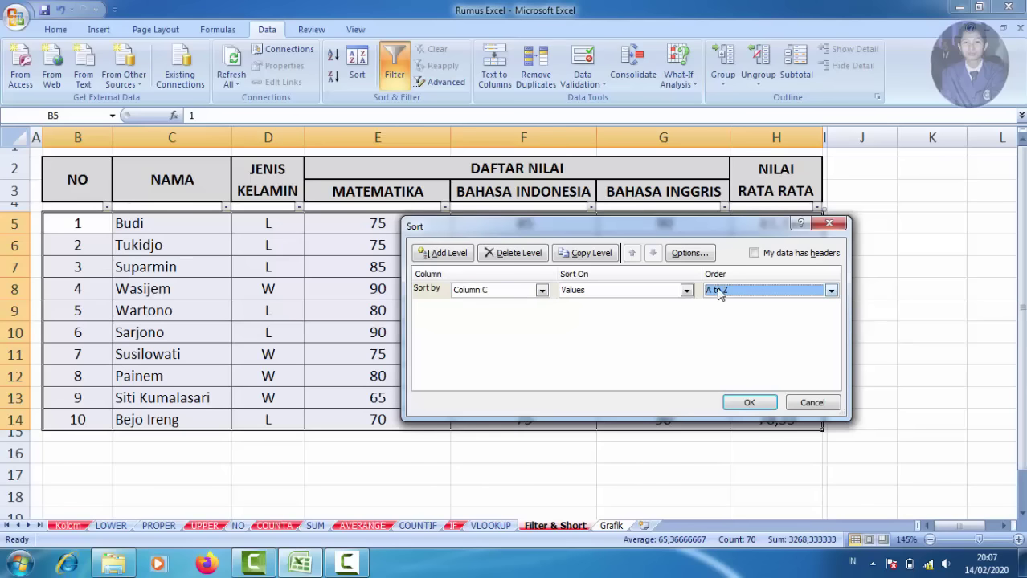
left_click(747, 402)
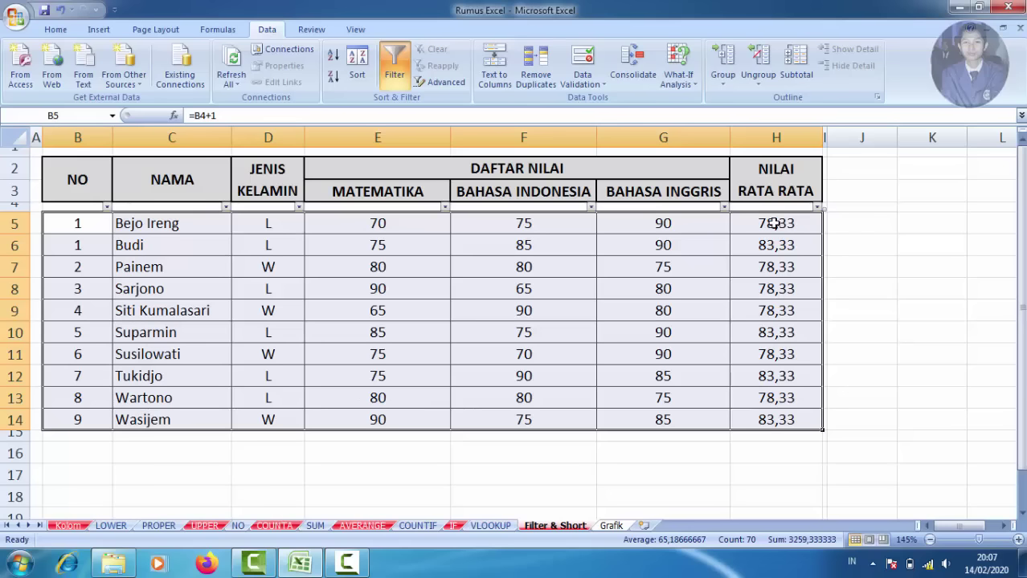
Re-sort the table by column H, Largest to Smallest, and select the averages H5:H14
left_click(357, 68)
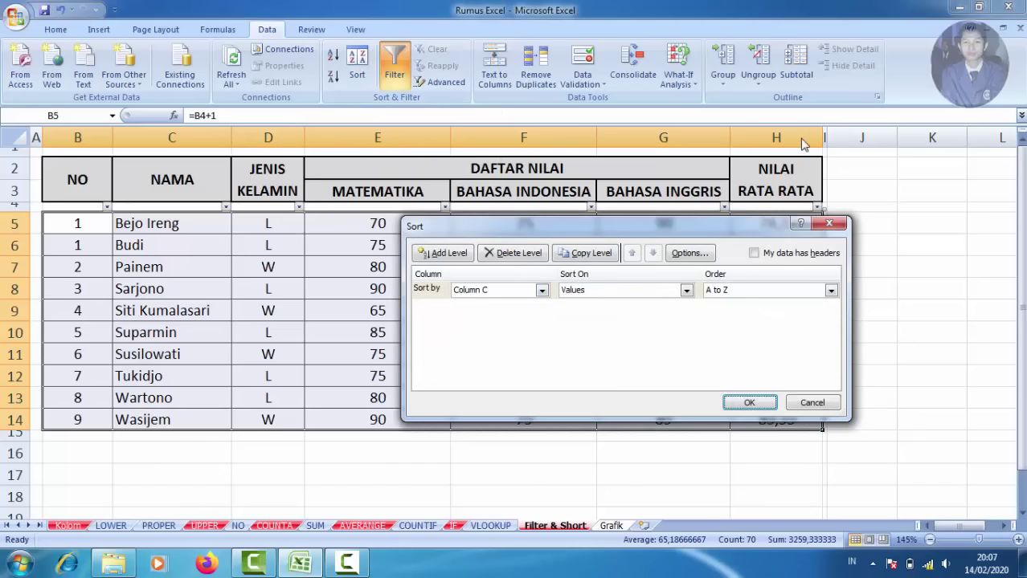
left_click(542, 290)
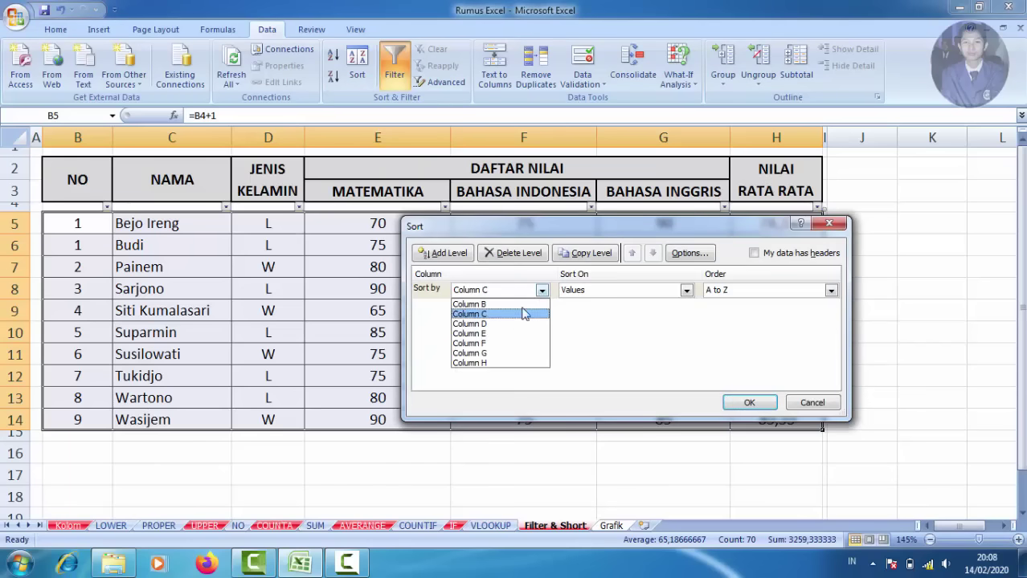
left_click(500, 364)
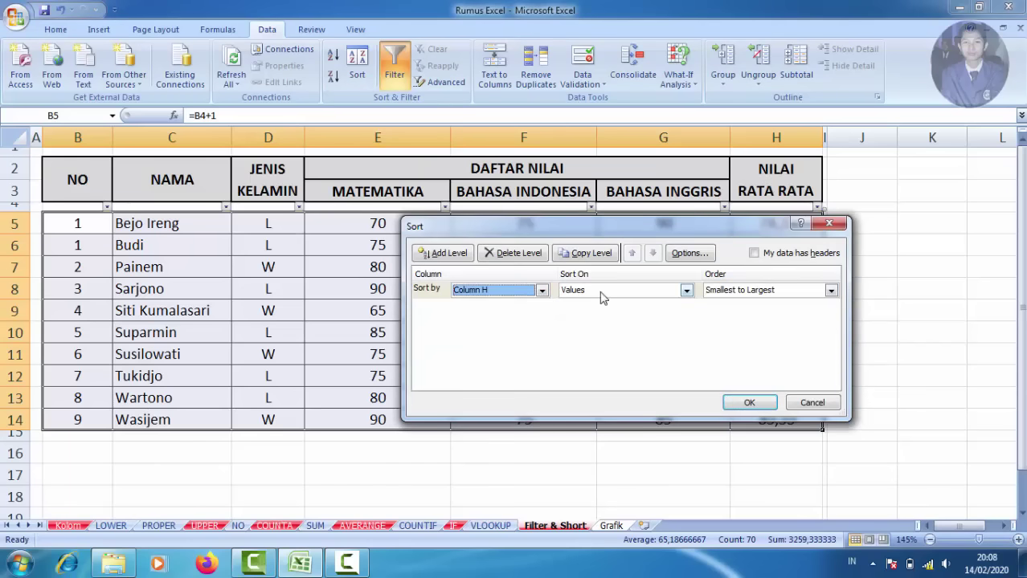
left_click(831, 291)
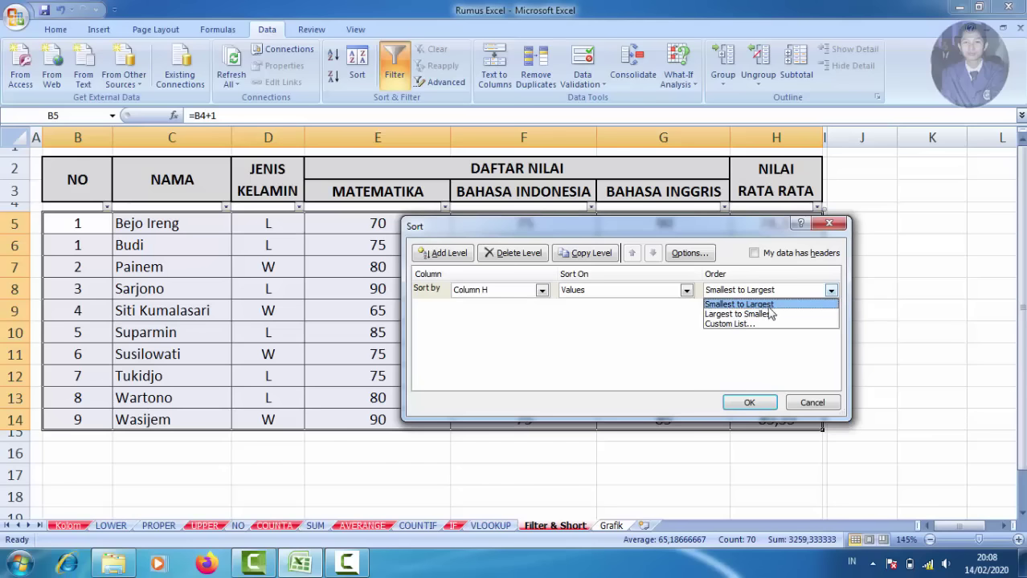
left_click(719, 314)
left_click(753, 404)
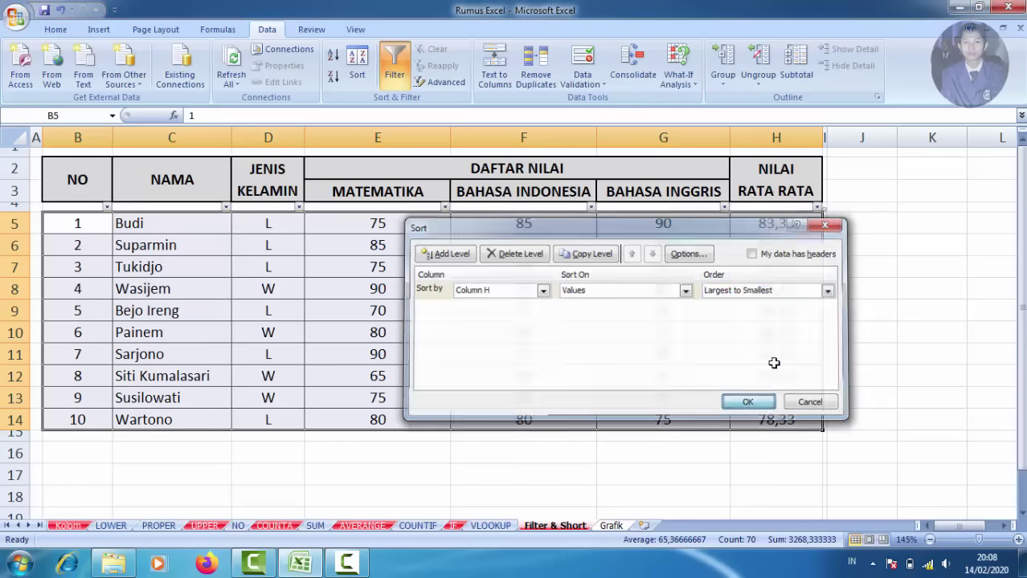
left_click_drag(778, 226, 778, 414)
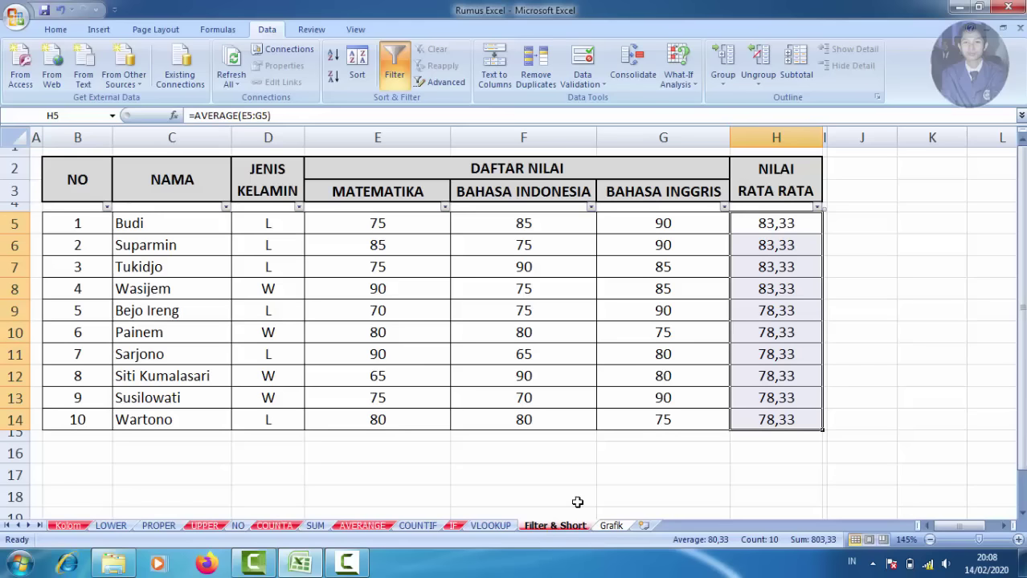
On the Grafik sheet, select the student names and grades in C5:G14 for charting
left_click(611, 527)
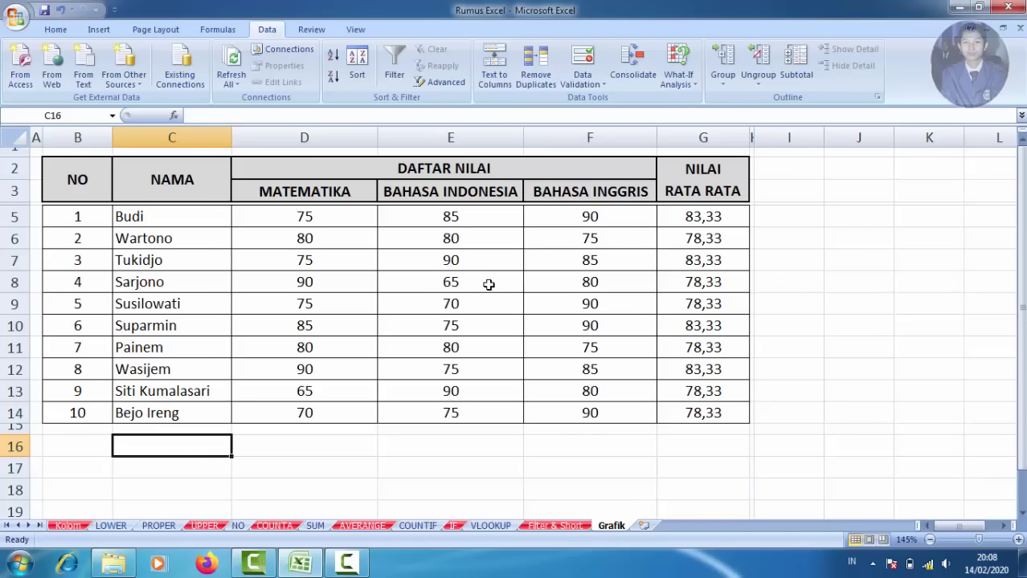
left_click(413, 473)
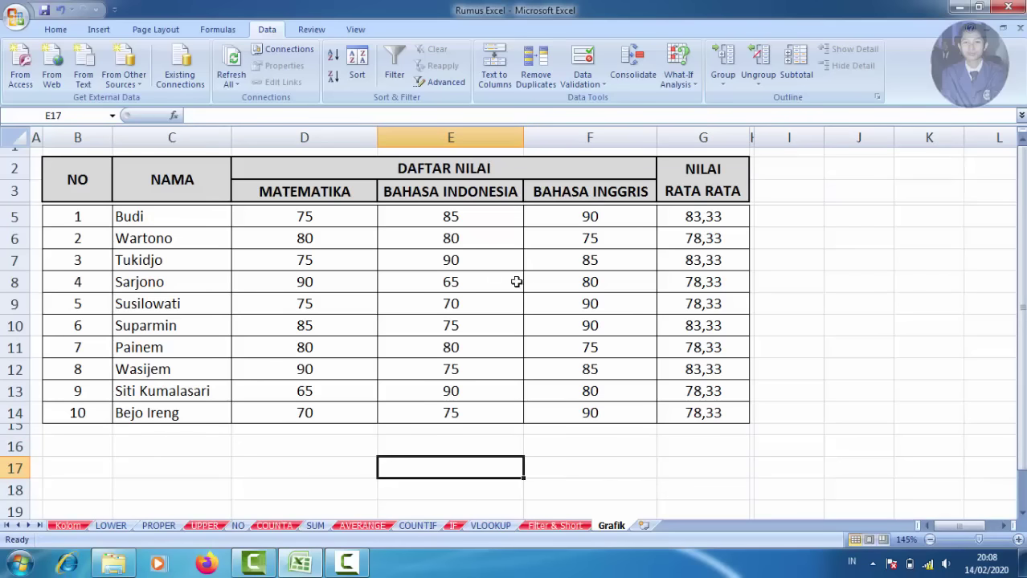
mouse_move(128, 217)
left_mouse_down()
mouse_move(690, 376)
mouse_move(713, 412)
left_mouse_up()
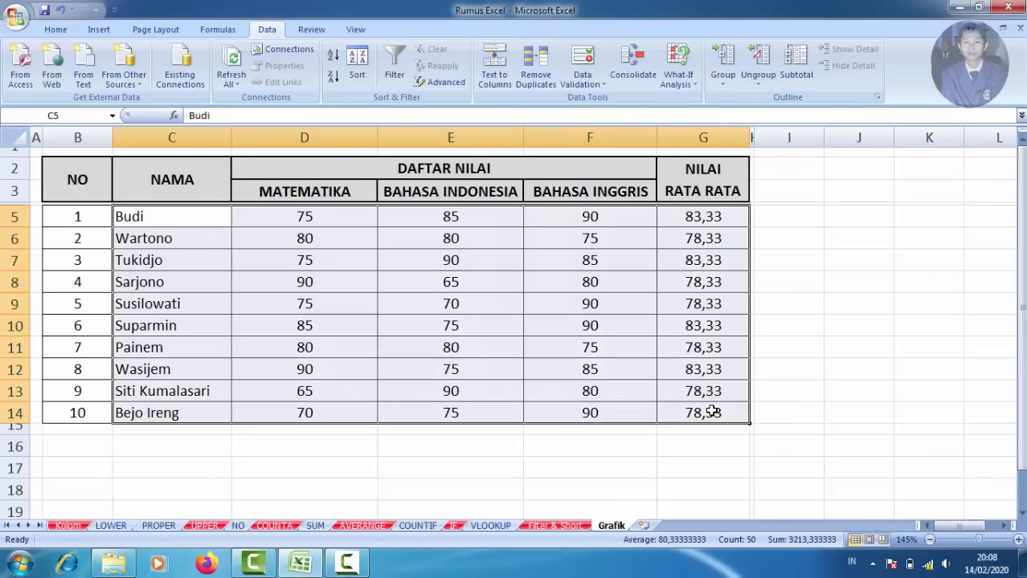
left_click(58, 32)
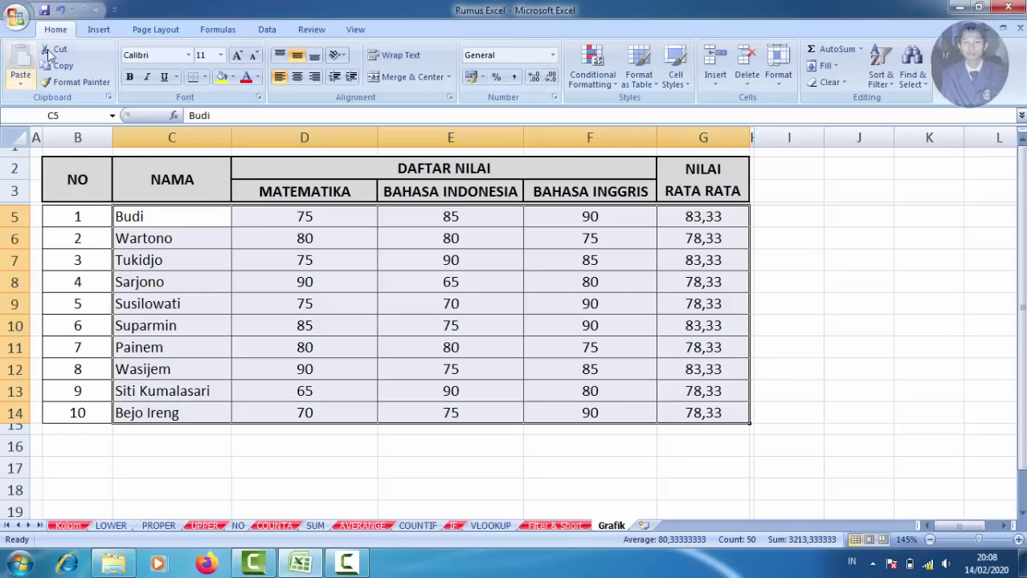
left_click(103, 32)
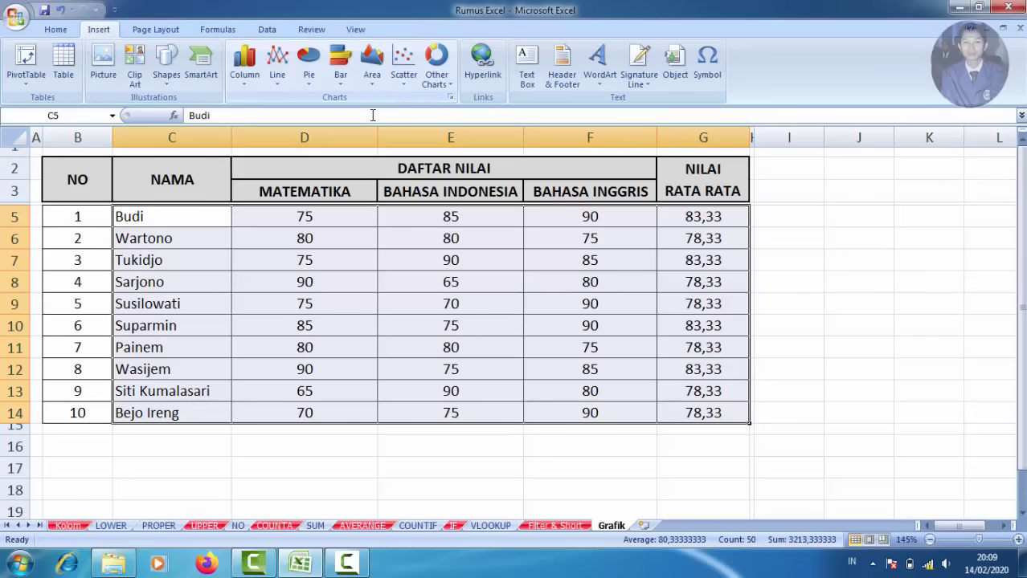
Insert a clustered column chart of the grades, move it to check the values, then delete it
left_click(246, 88)
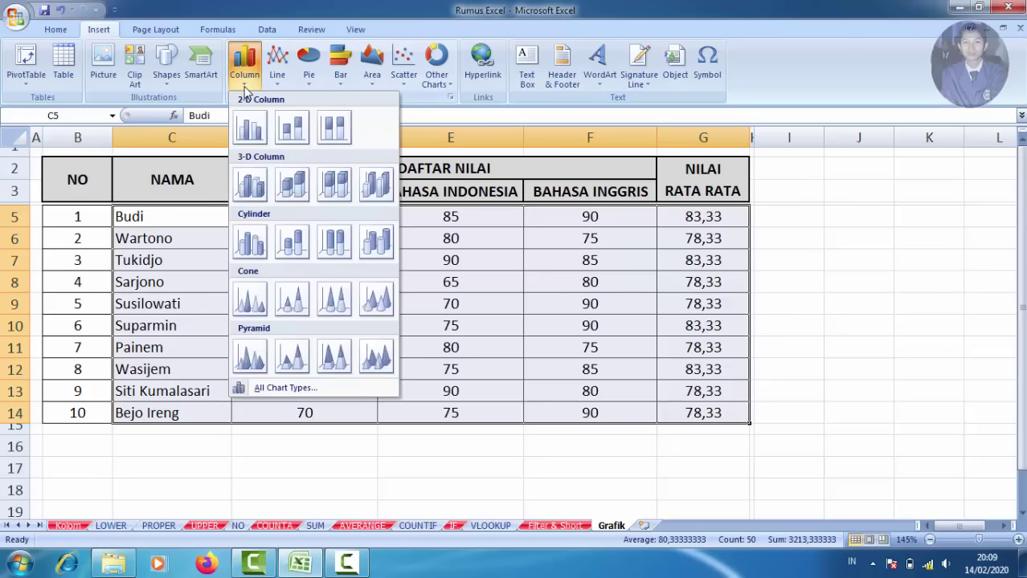
left_click(249, 128)
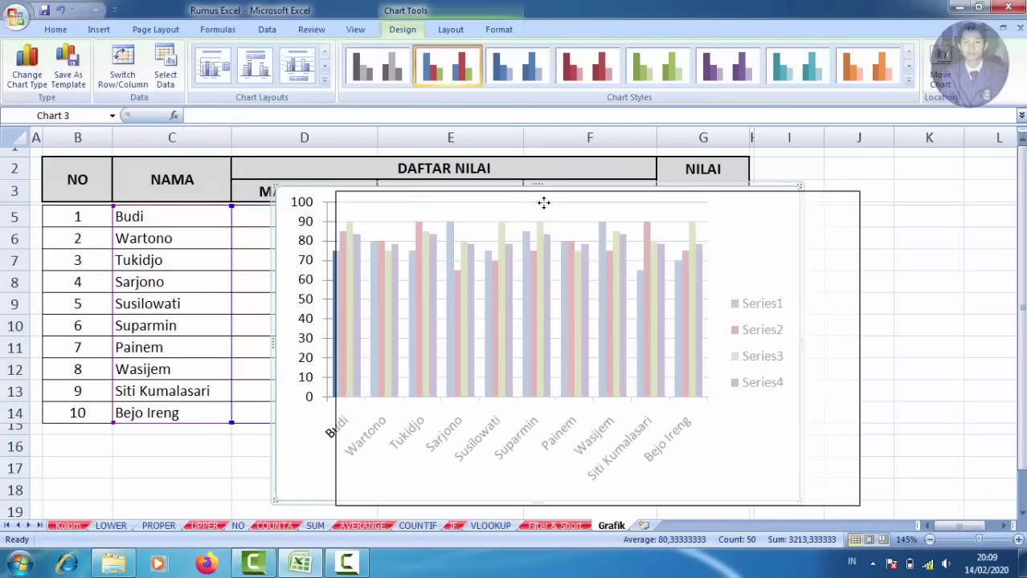
left_click_drag(482, 199, 563, 237)
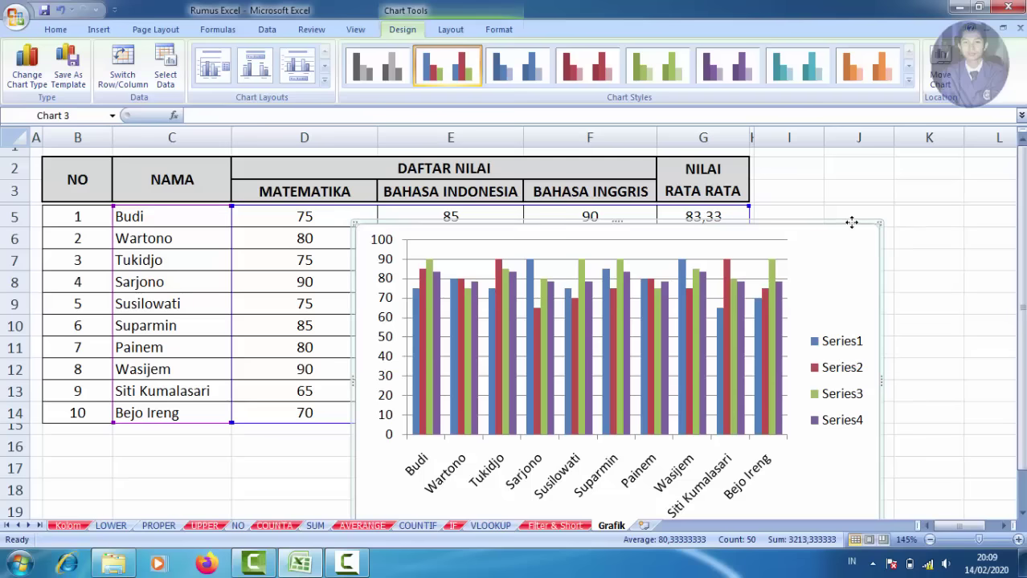
key("Delete")
left_click(870, 255)
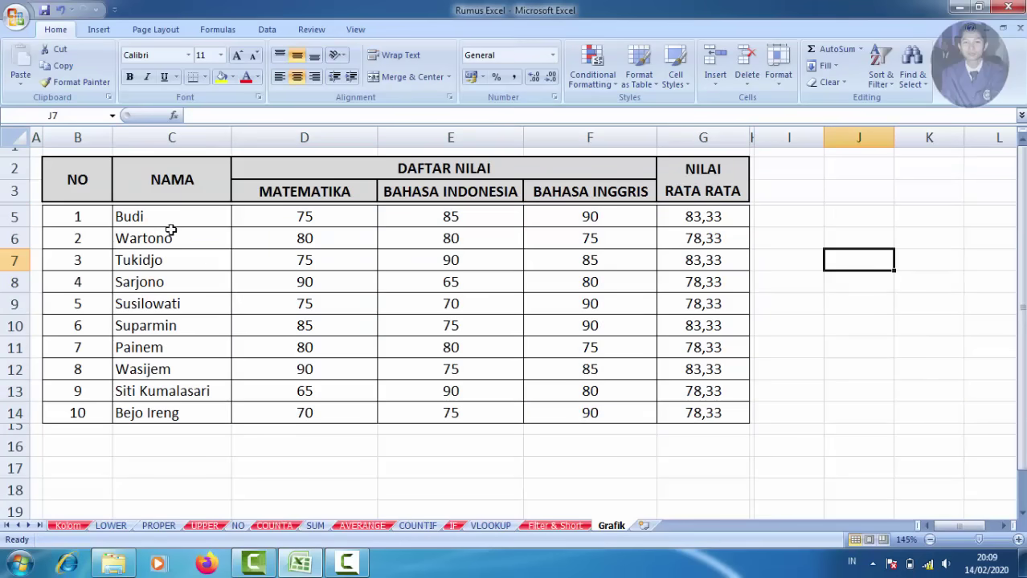
left_click_drag(172, 187, 502, 320)
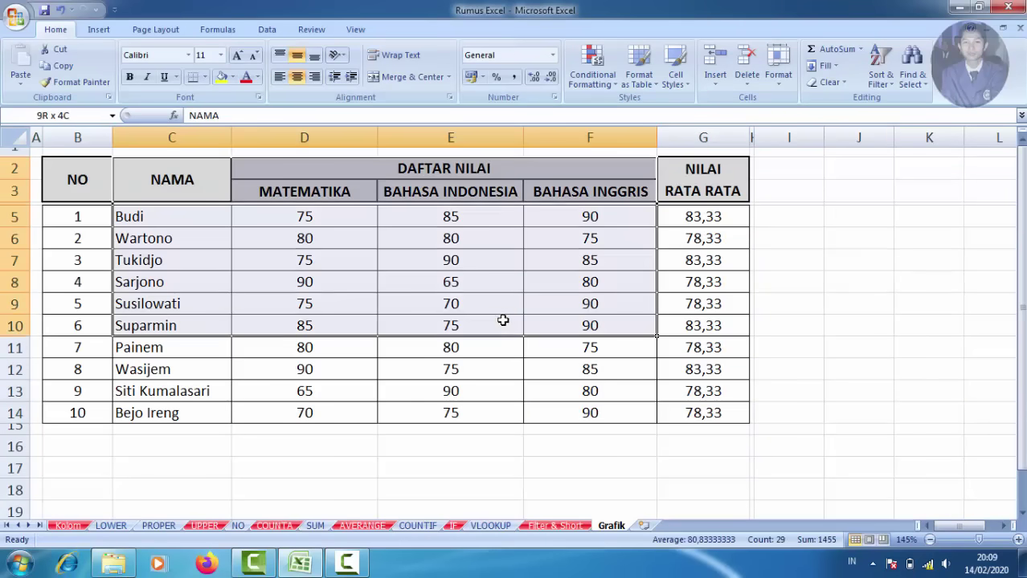
left_click_drag(503, 321, 672, 415)
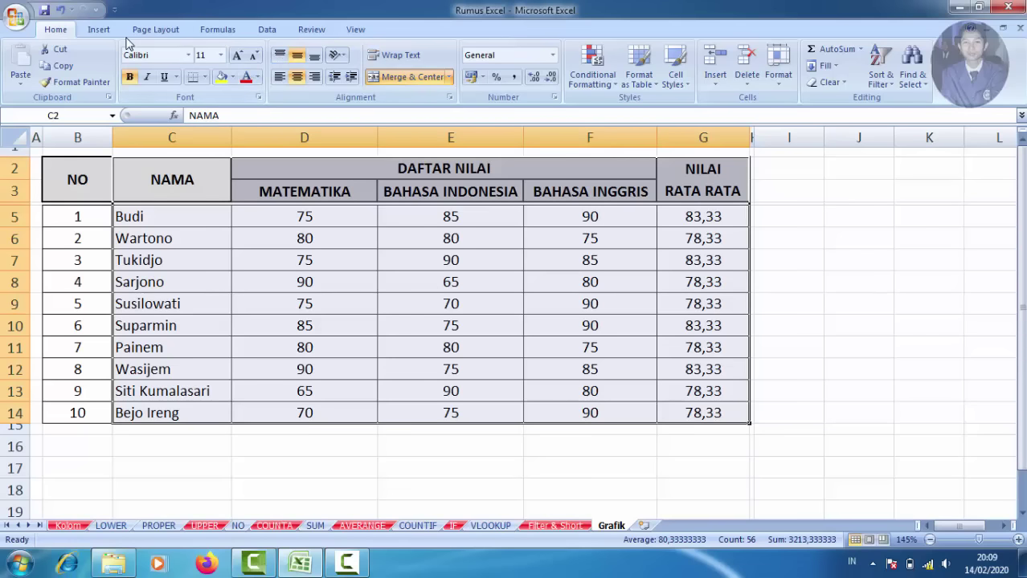
left_click(101, 30)
left_click(247, 76)
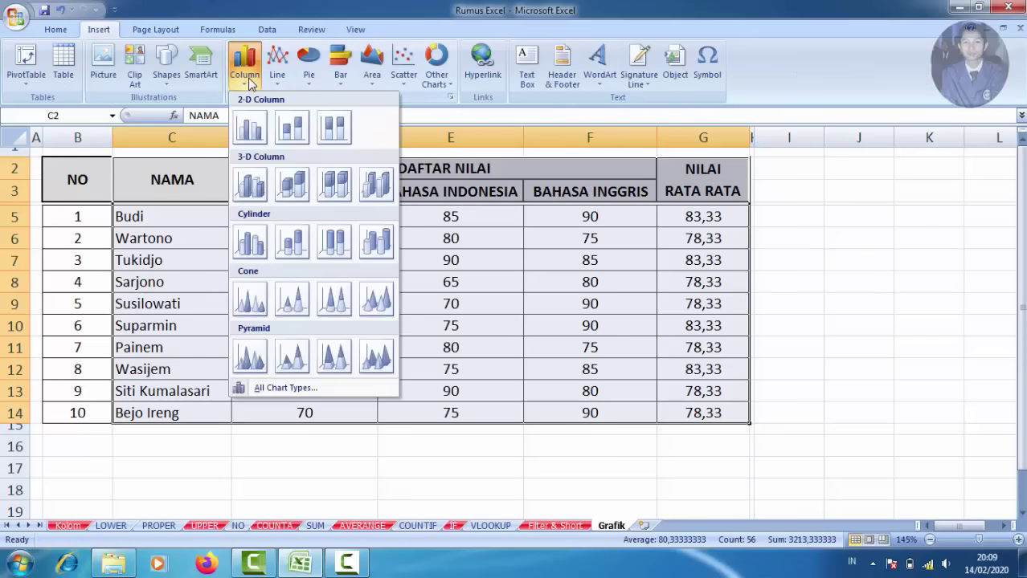
left_click(250, 127)
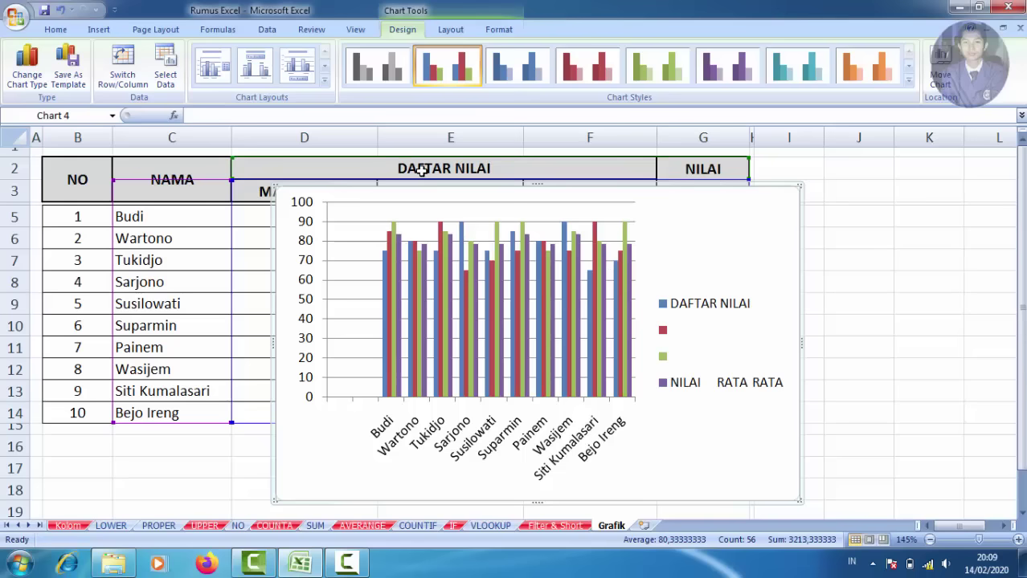
left_click_drag(450, 176, 430, 176)
Delete the new chart and clear the DAFTAR NILAI title text
key("Delete")
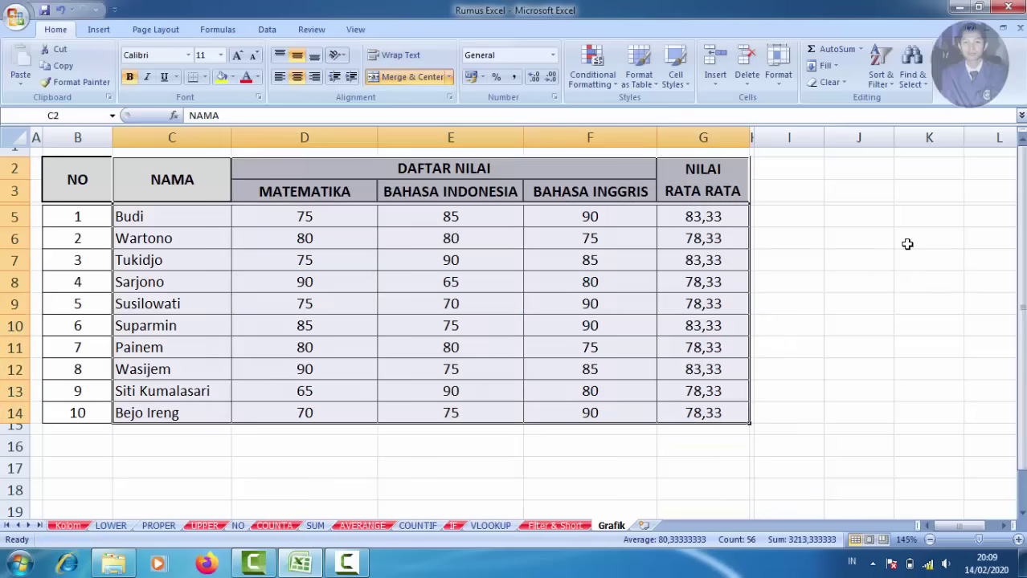
left_click(908, 241)
left_click(281, 183)
left_click(373, 168)
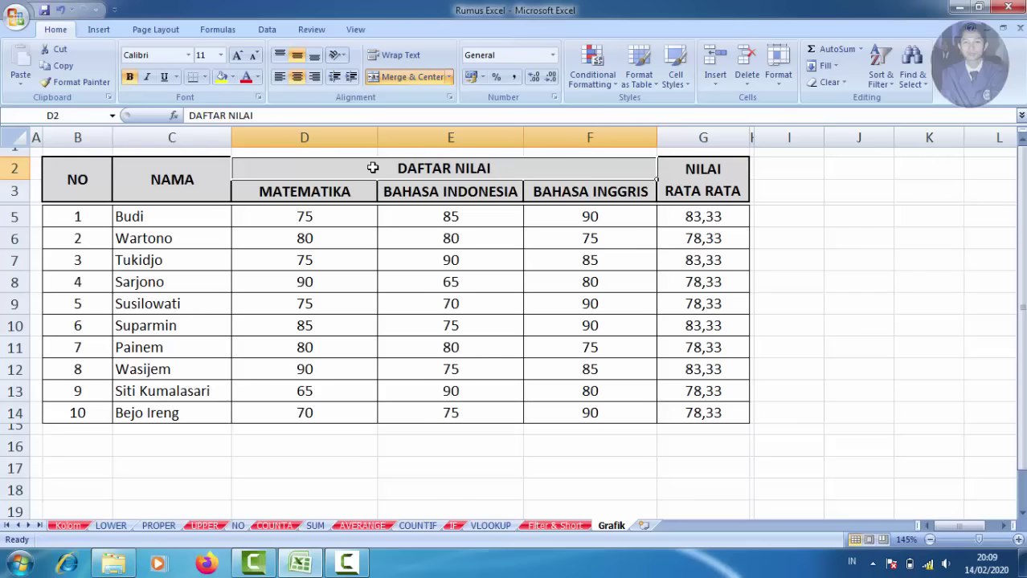
key("Delete")
Unmerge the NAMA header and copy NAMA into cell C3
left_click(205, 187)
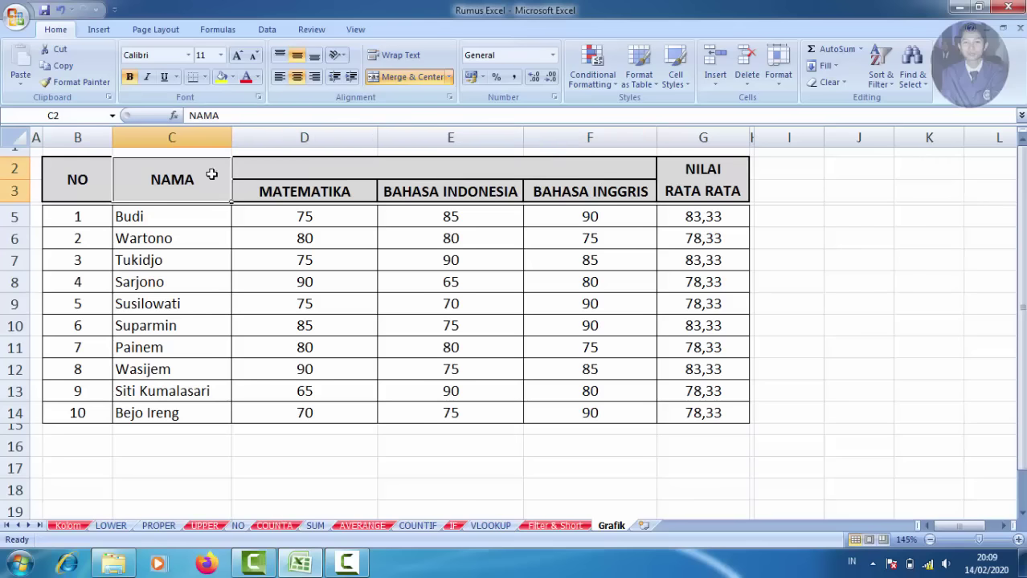
left_click(397, 76)
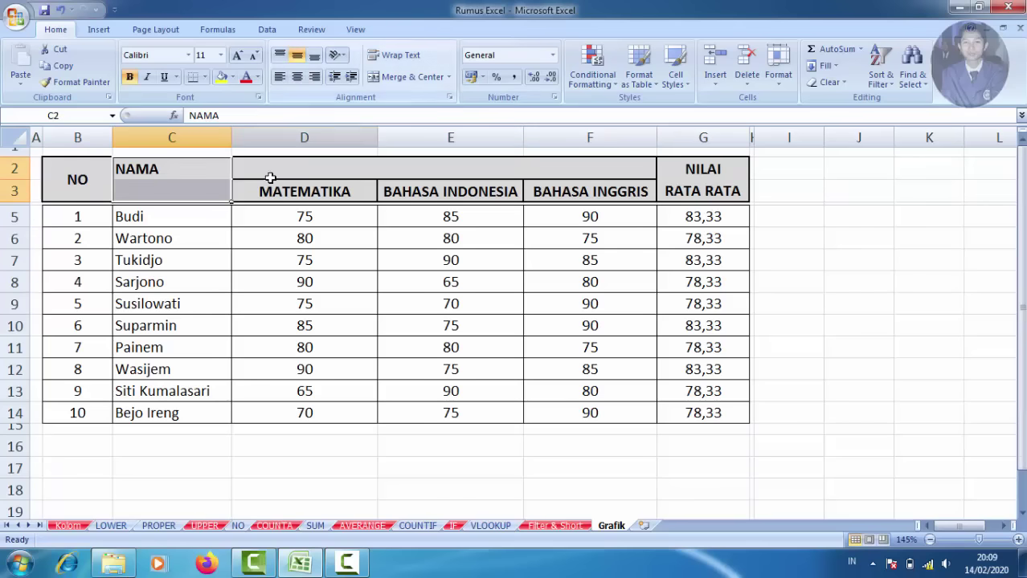
left_click(158, 171)
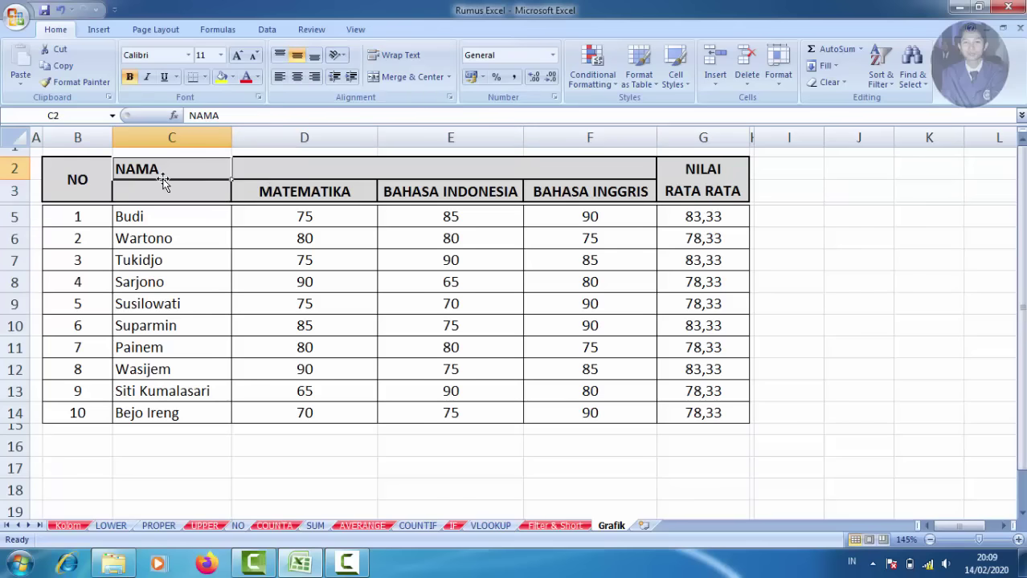
key("ctrl+c")
left_click(178, 193)
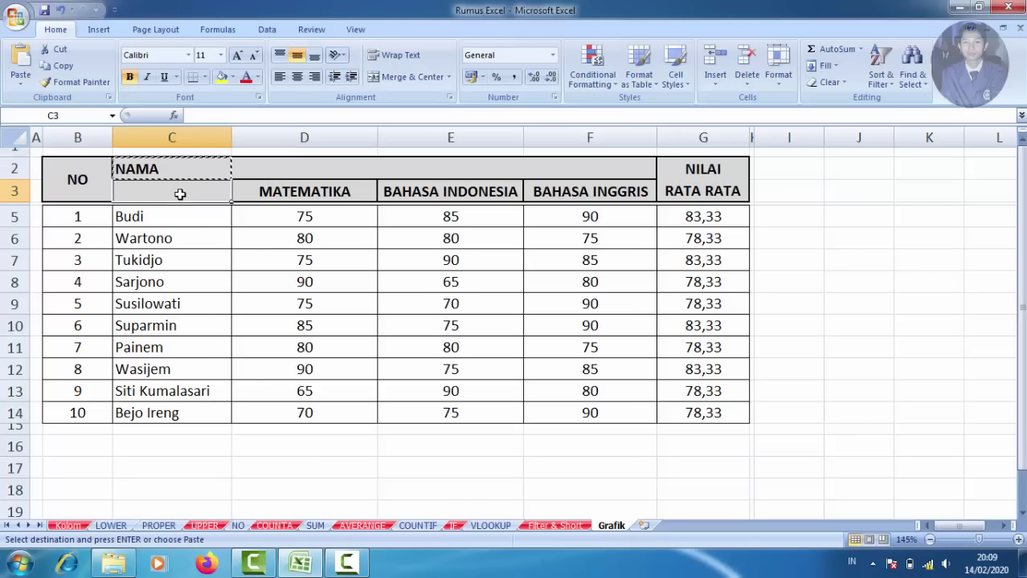
key("ctrl+v")
key("Down")
key("Down")
key("Down")
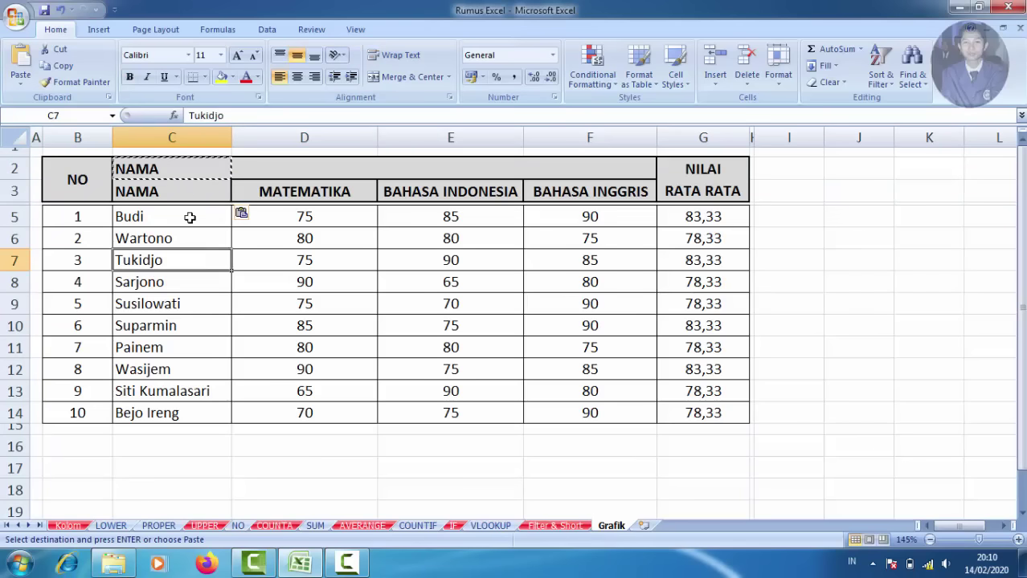
left_click_drag(183, 193, 583, 362)
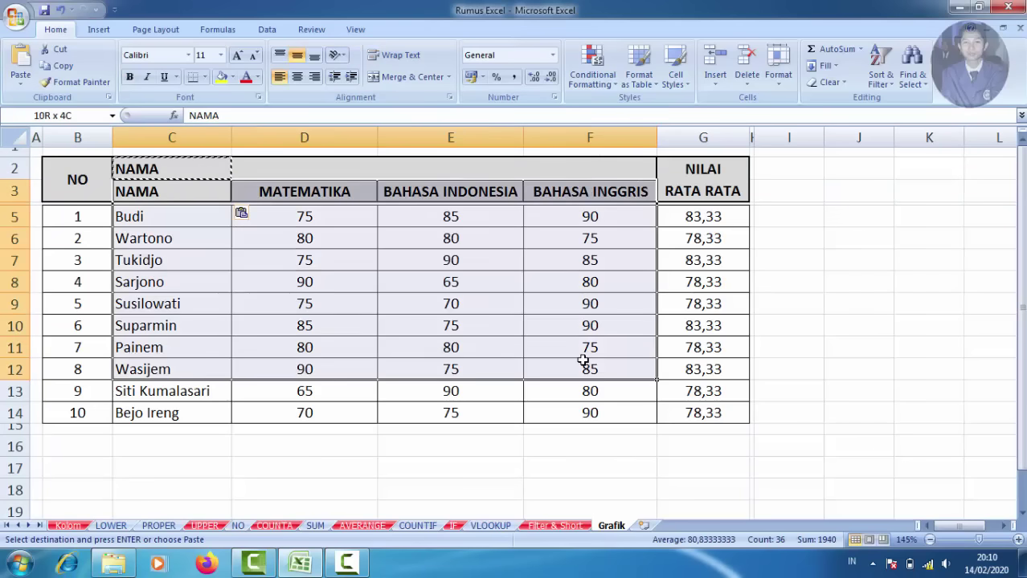
left_click_drag(584, 361, 679, 395)
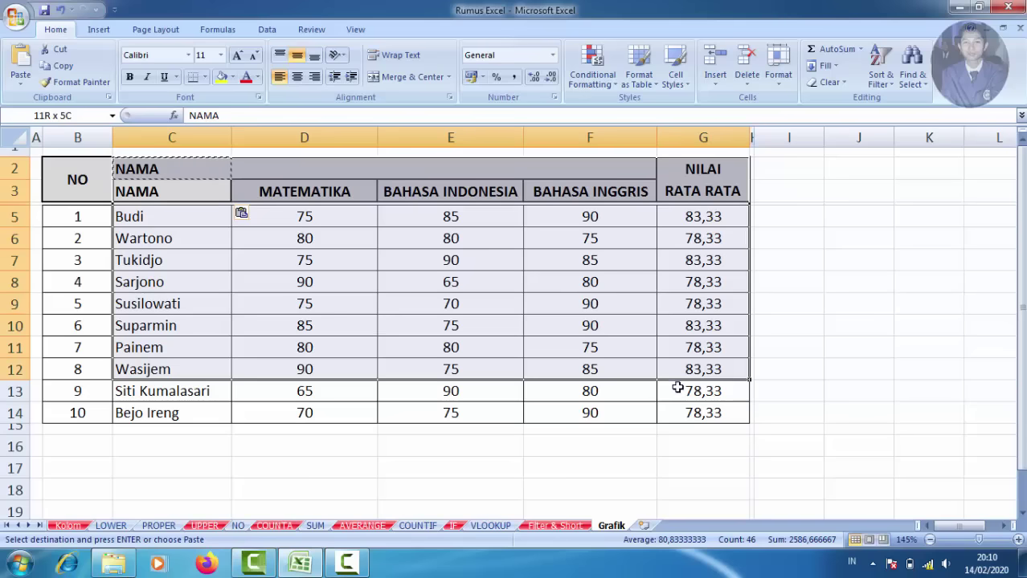
Unmerge NILAI RATA RATA, copy it into G3, and select the table C3:G14
left_click(705, 188)
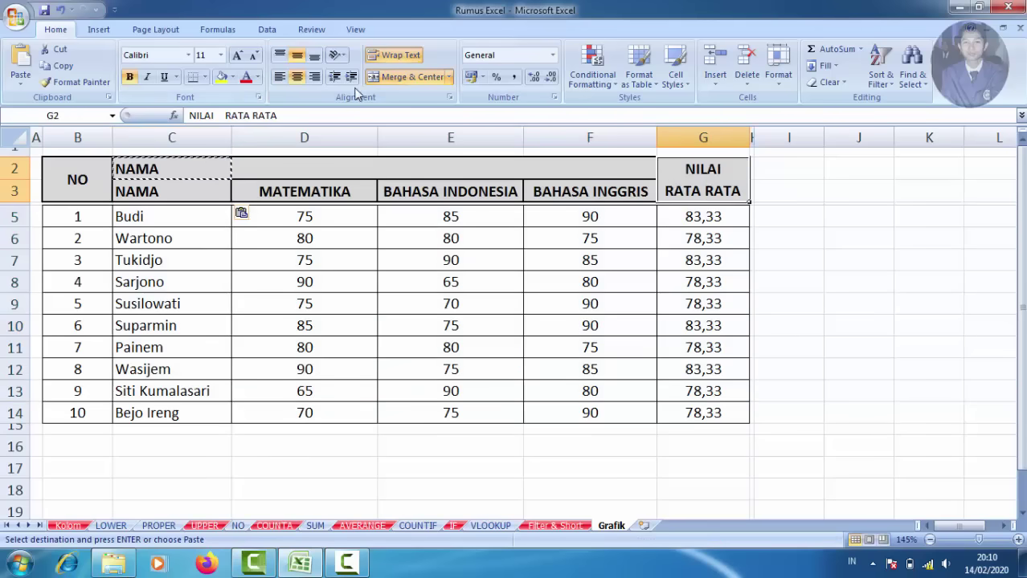
left_click(378, 78)
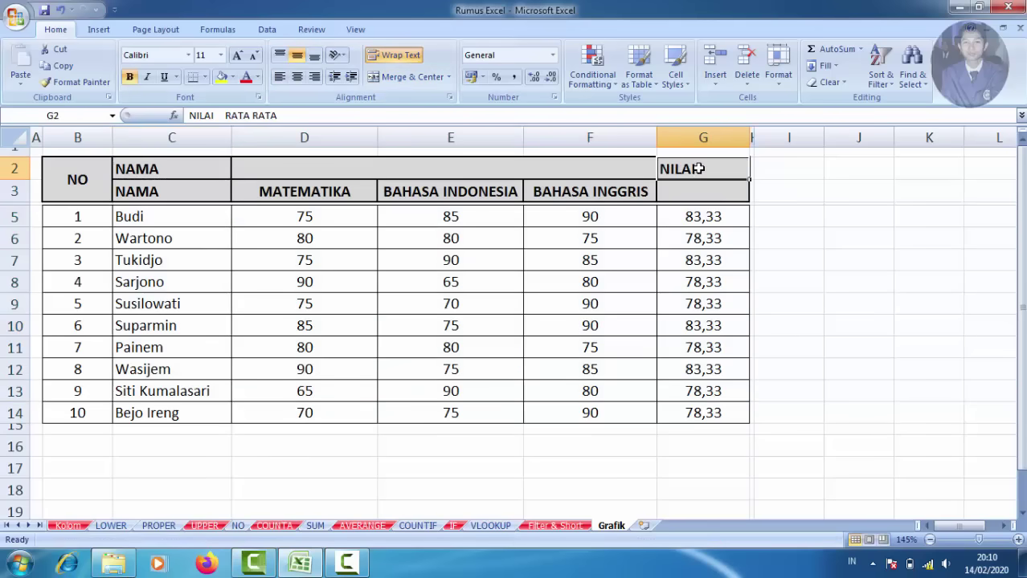
key("ctrl+c")
left_click(699, 196)
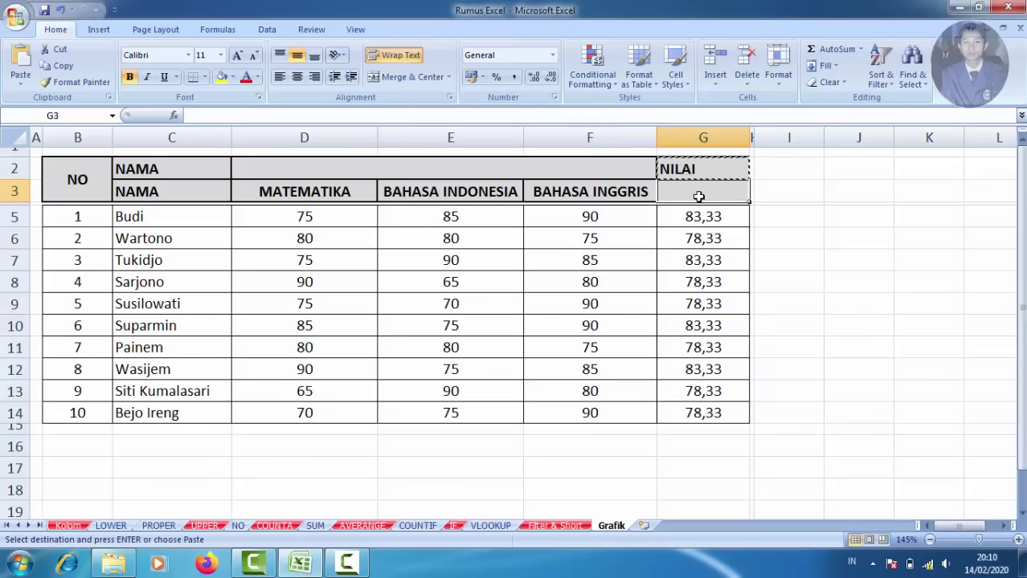
key("ctrl+v")
left_click_drag(163, 214, 695, 432)
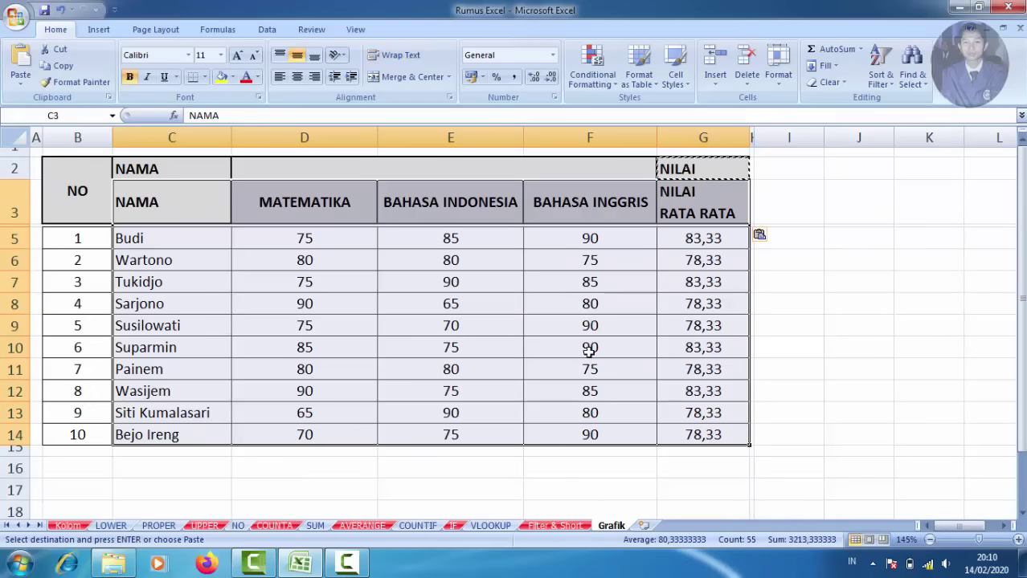
Insert a clustered column chart from C3:G14 and place it starting around column E
left_click(99, 29)
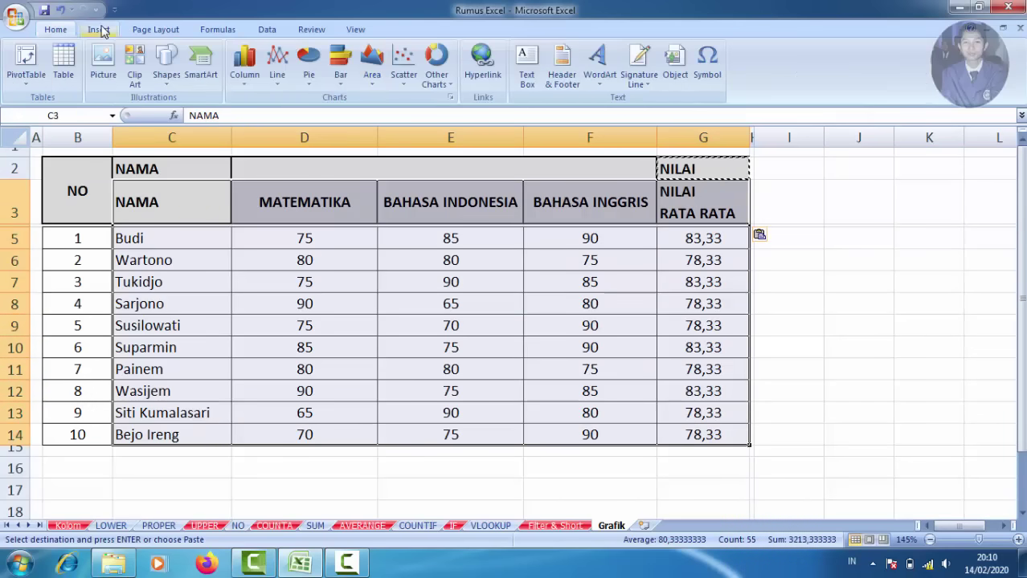
left_click(244, 68)
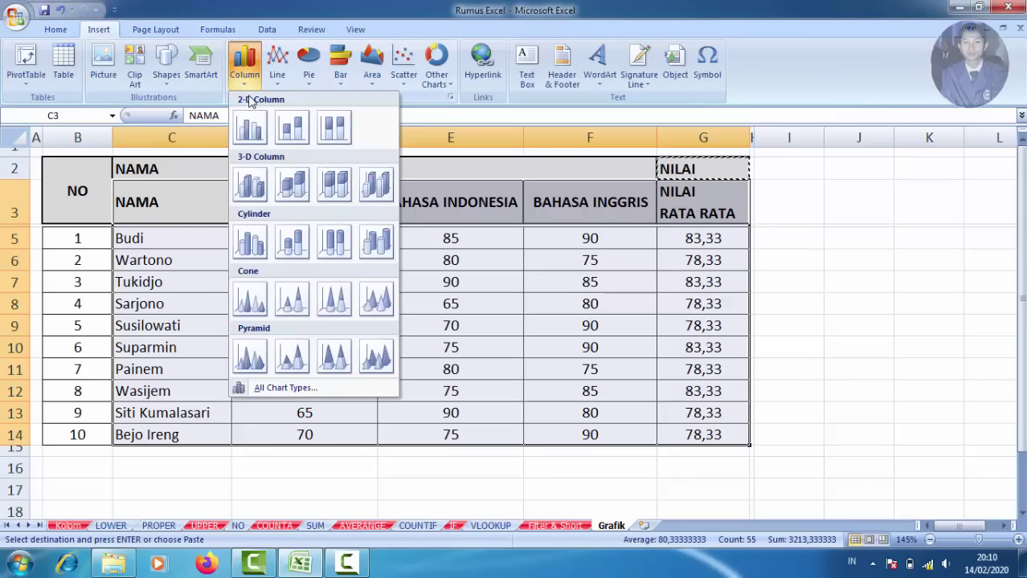
left_click(250, 129)
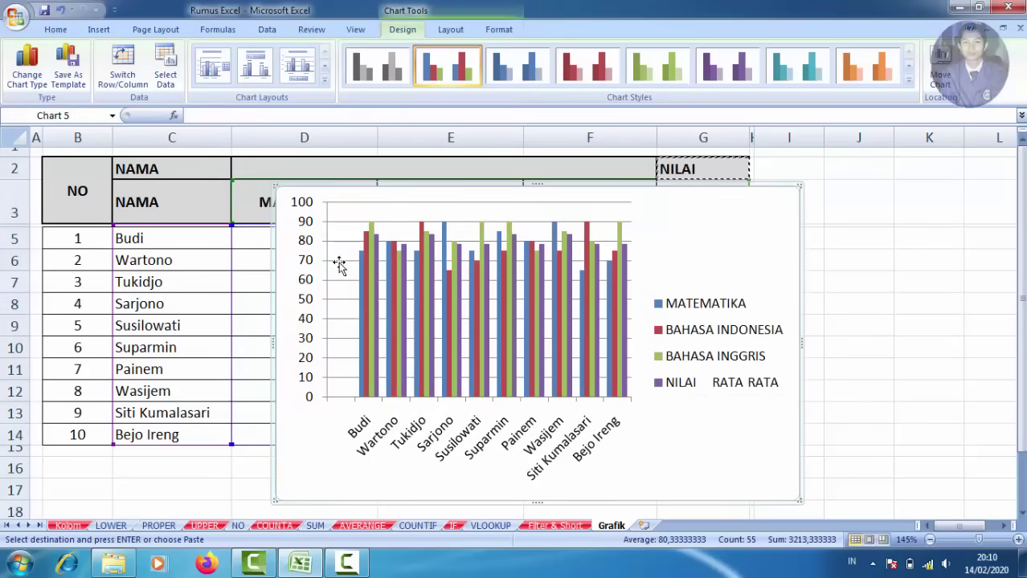
left_click_drag(286, 374, 762, 414)
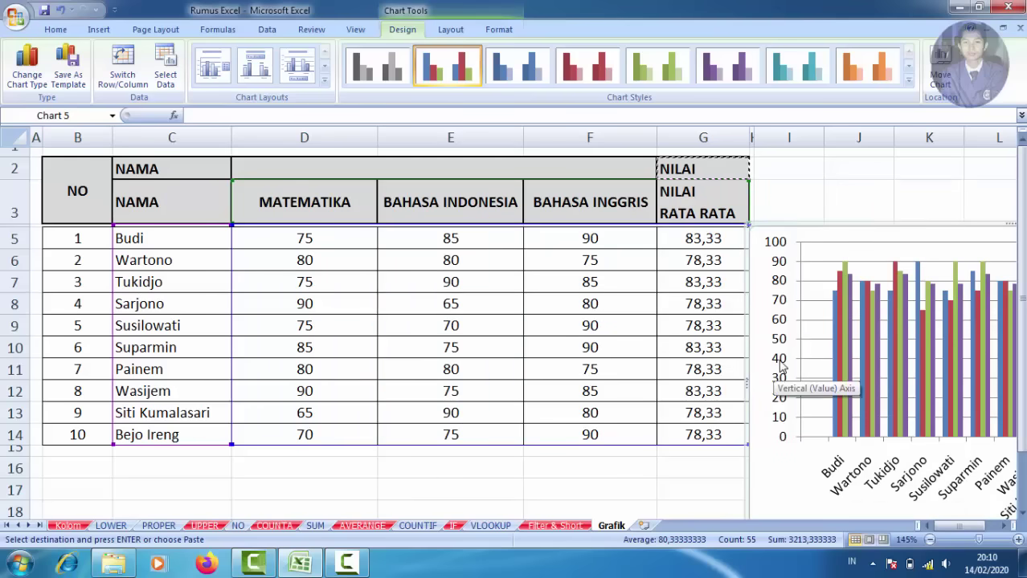
left_click_drag(756, 257, 362, 215)
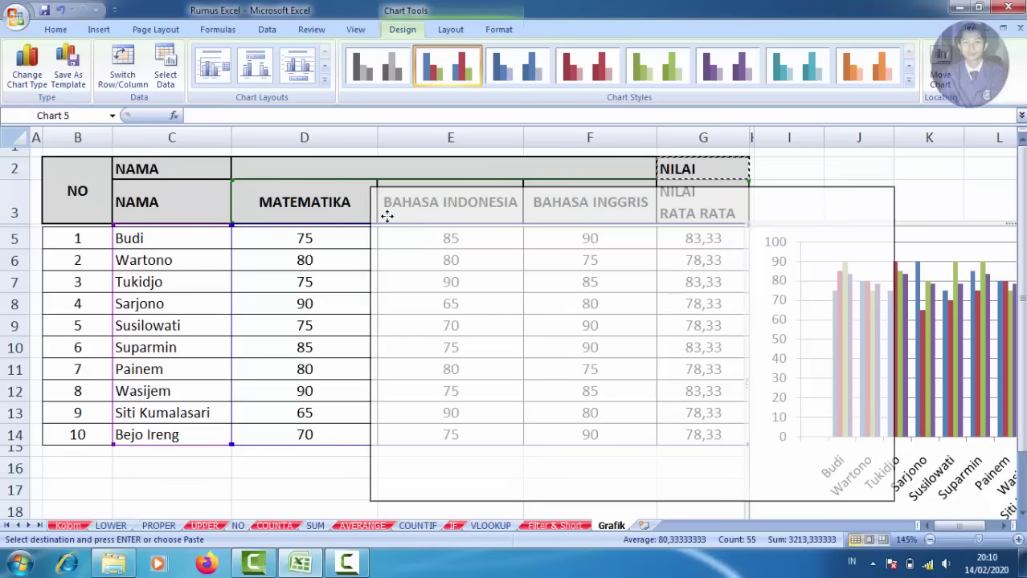
left_click_drag(362, 216, 451, 218)
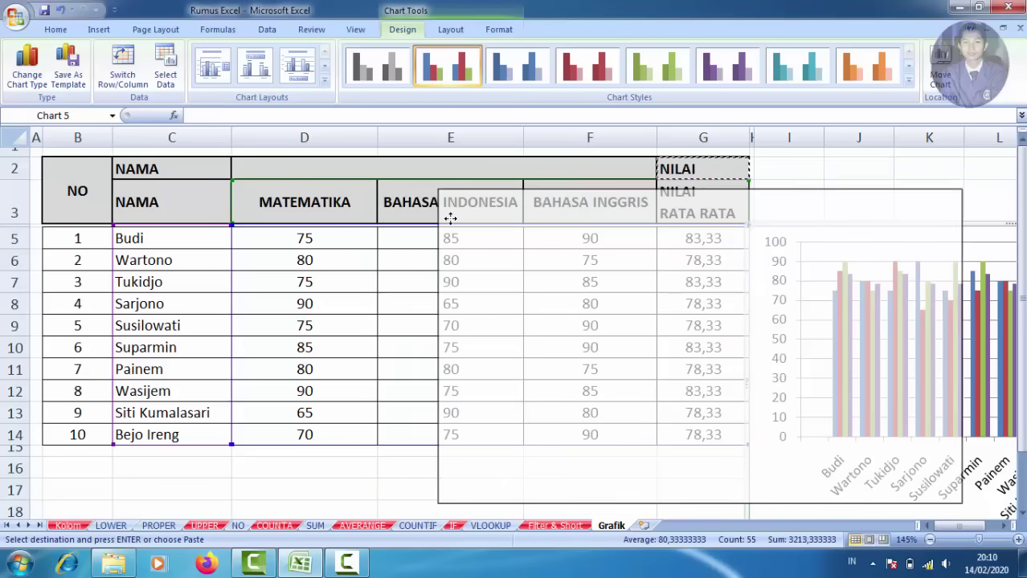